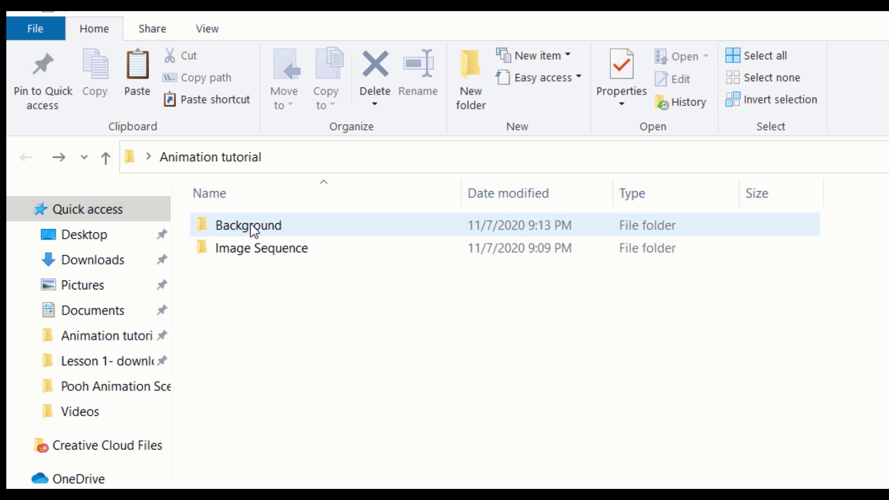
- Open the Krita file "Official Krita background- Pooh animation" from the Original Files folder inside Background
double_click(250, 226)
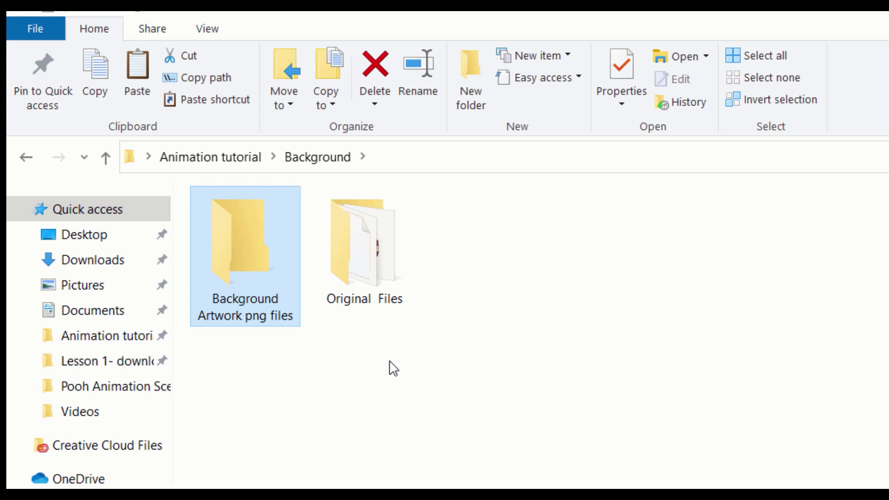
left_click(365, 277)
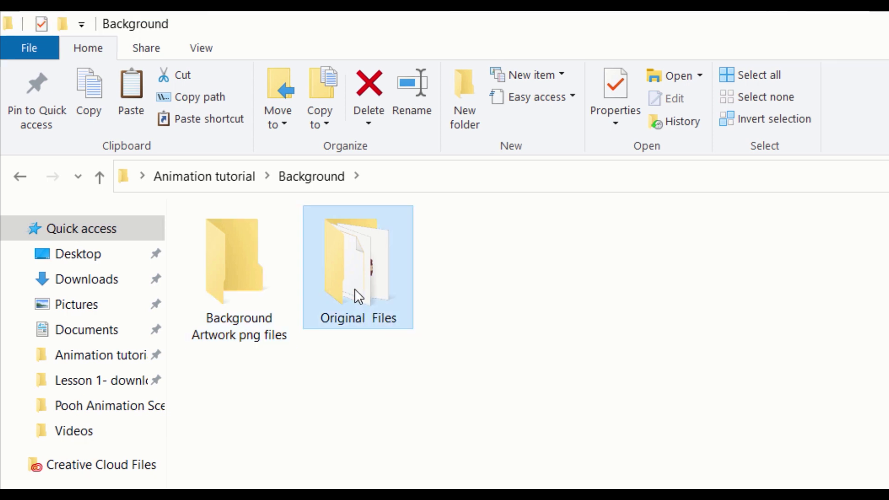
double_click(358, 296)
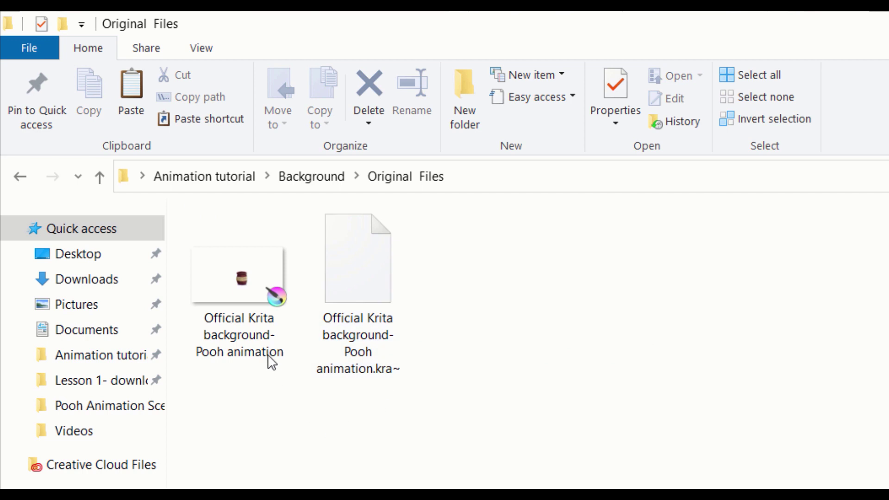
left_click(257, 291)
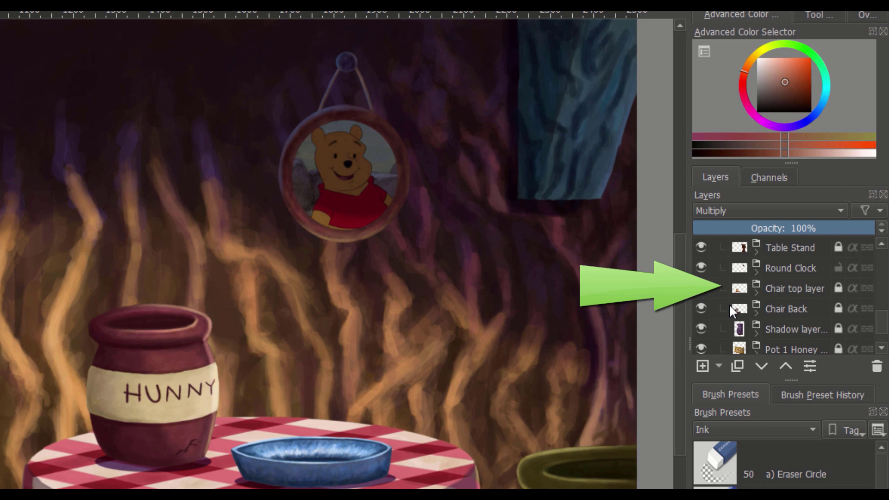
- Hide the table, chair, round clock and floor pot layers, leaving only the root wall, floor, shelves, shelf pot and rectangular picture visible
scroll(729, 303, "down", 5)
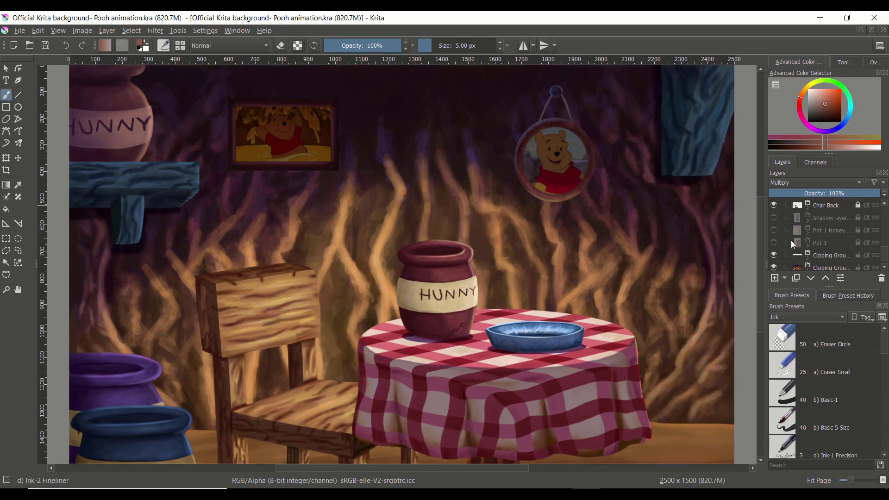
scroll(790, 240, "up", 2)
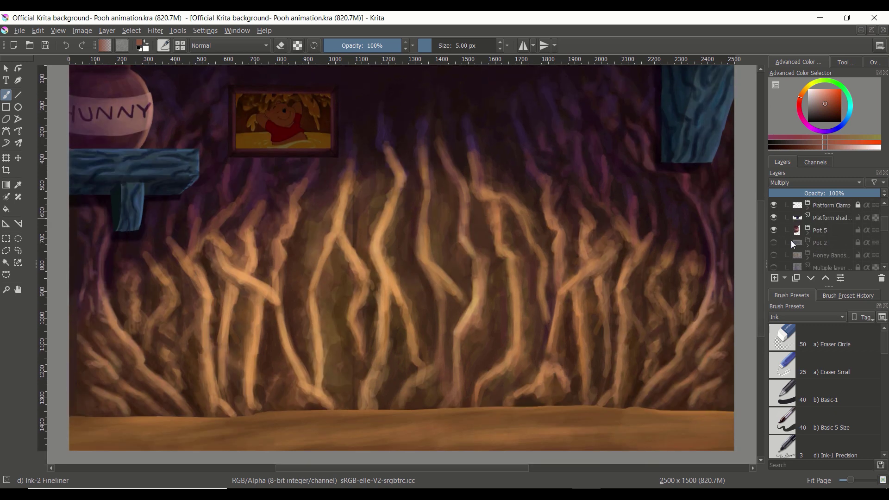
key("minus")
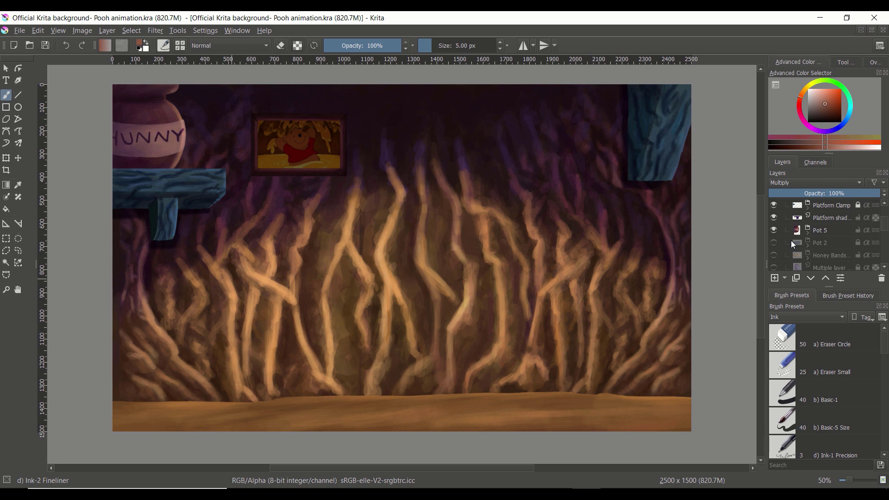
- Export the background artwork as a PNG image named "Official Krita background- Pooh animation" into the Background Artwork png files folder
key("alt+f")
key("Down")
key("Down")
key("Down")
key("Down")
key("Down")
key("Down")
key("Down")
key("Return")
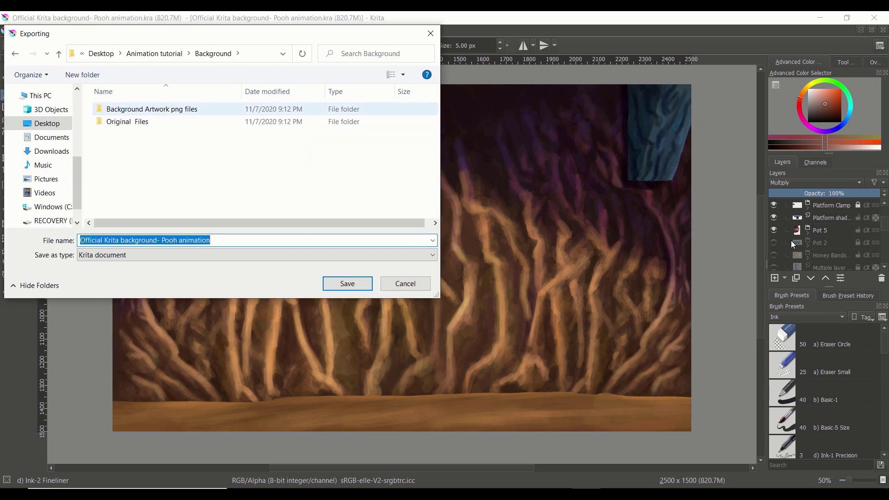
key("shift+Tab")
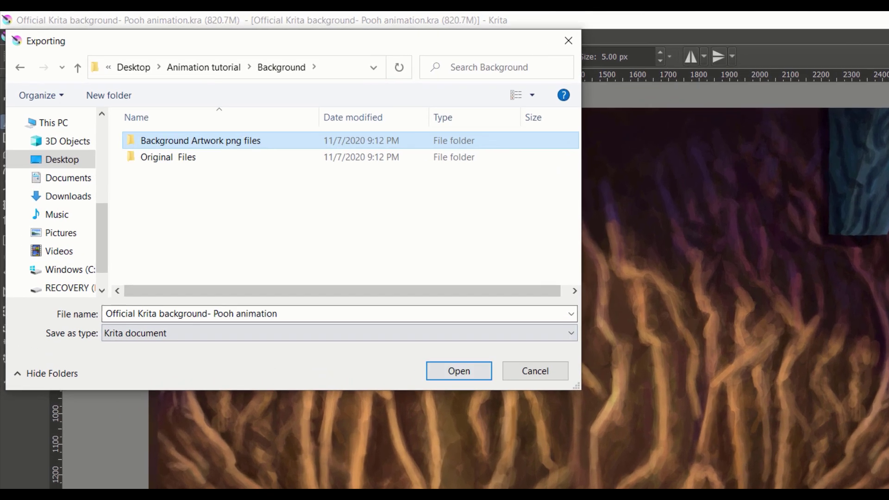
key("Return")
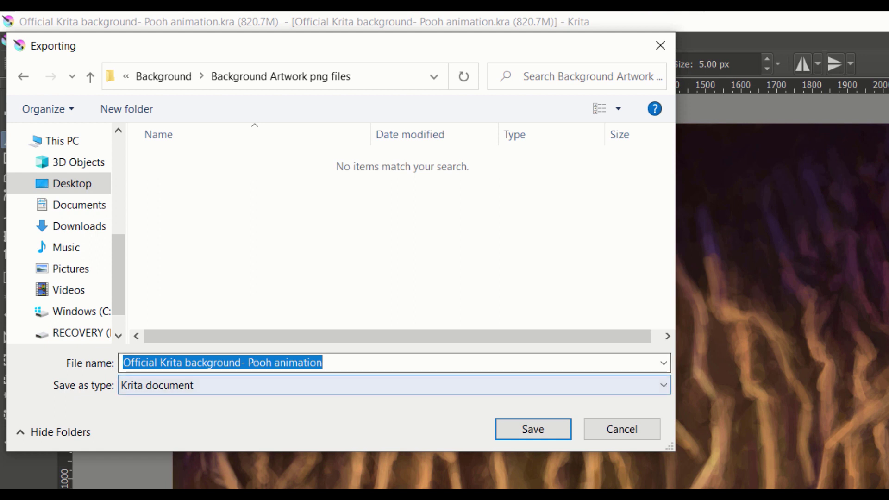
left_click(394, 385)
key("Return")
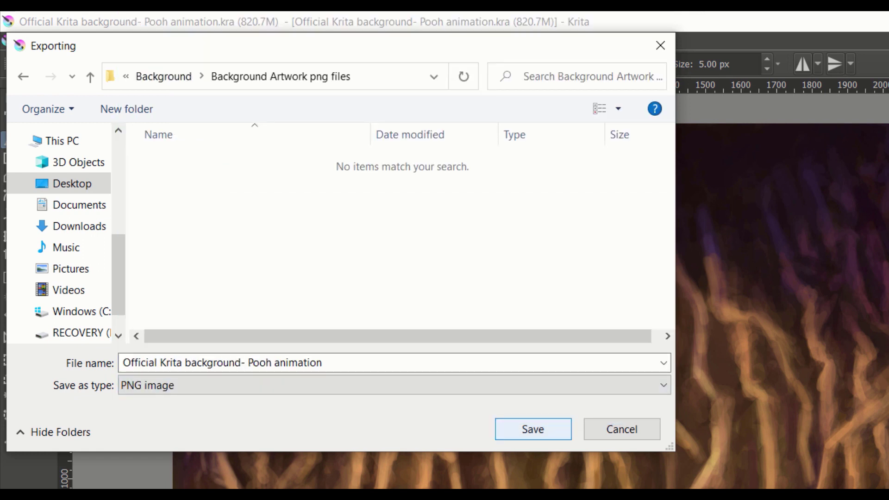
left_click(533, 429)
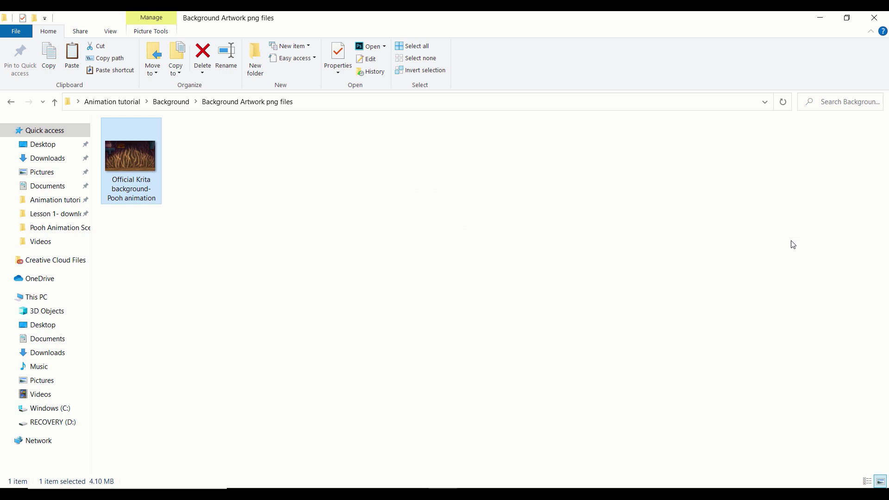
- Check the exported background PNG in the image viewer, leaving it open when done
key("Return")
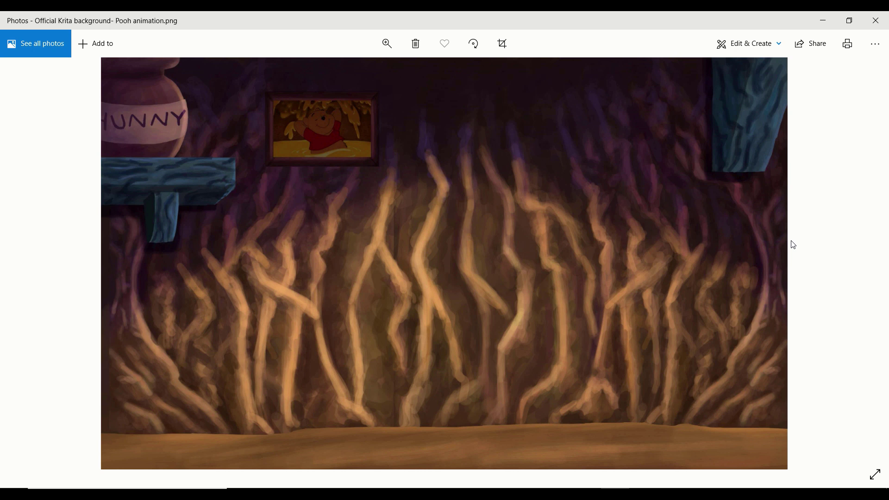
key("alt+Tab")
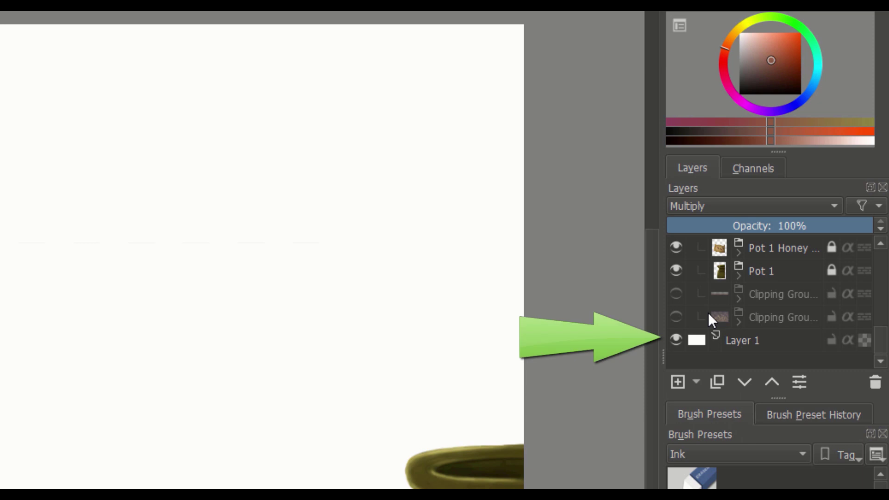
- With only the Pot 1 layers visible and the white Layer 1 hidden, export the image as a PNG named "right pot-1"
mouse_move(707, 312)
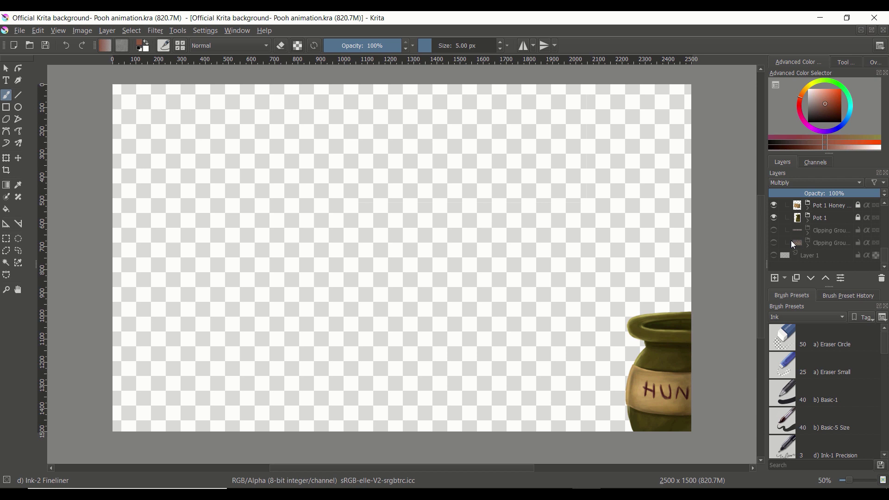
key("alt+f")
key("Down")
key("Down")
key("Down")
key("Down")
key("Down")
key("Down")
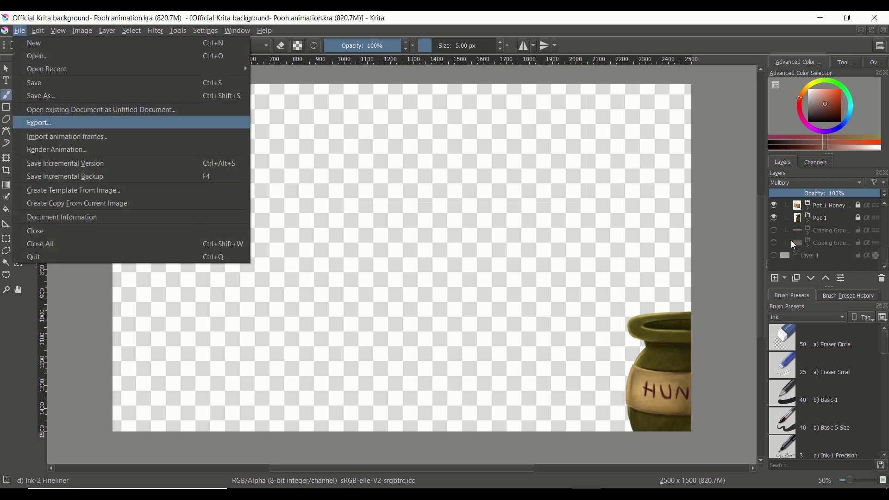
key("Return")
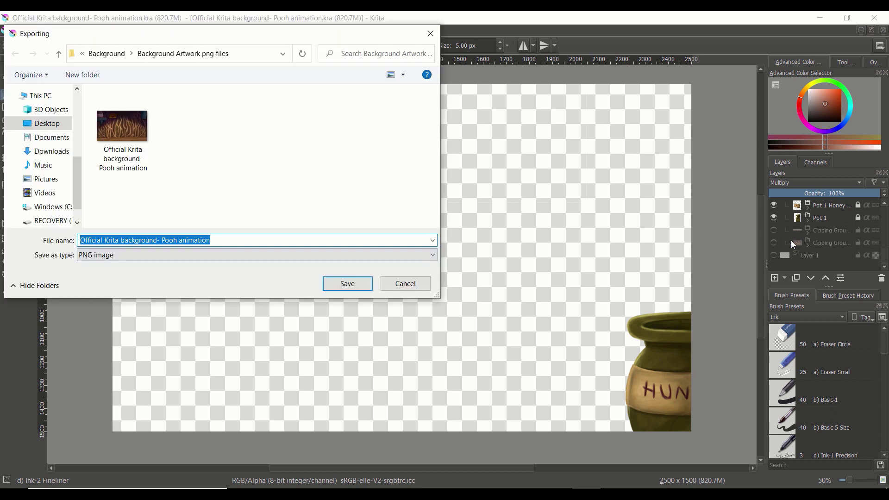
key("BackSpace")
type("right png")
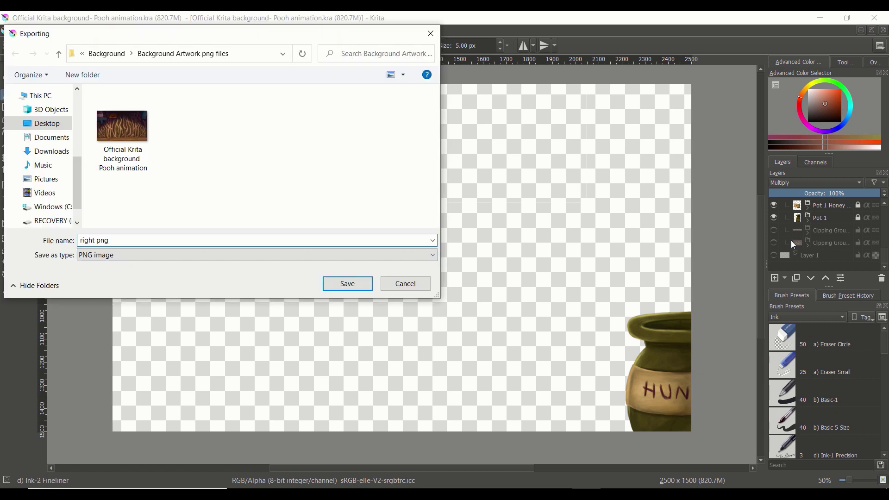
key("BackSpace")
key("BackSpace")
type("ot-1")
key("Return")
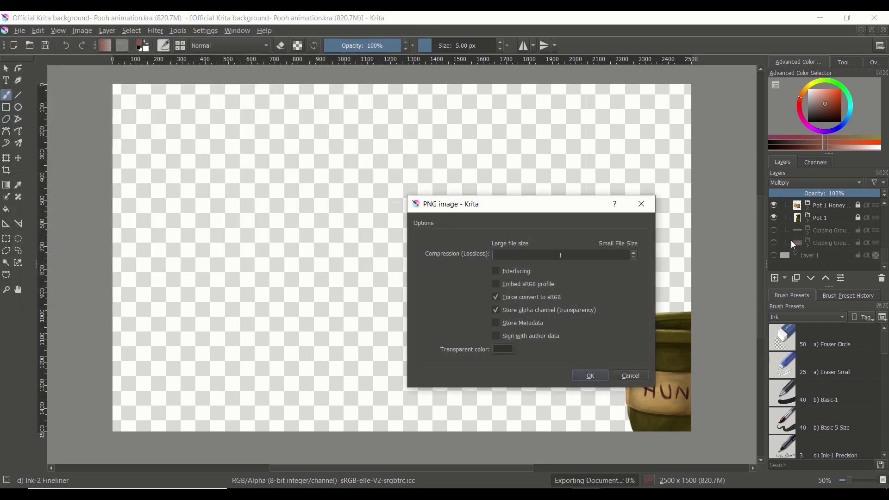
key("Return")
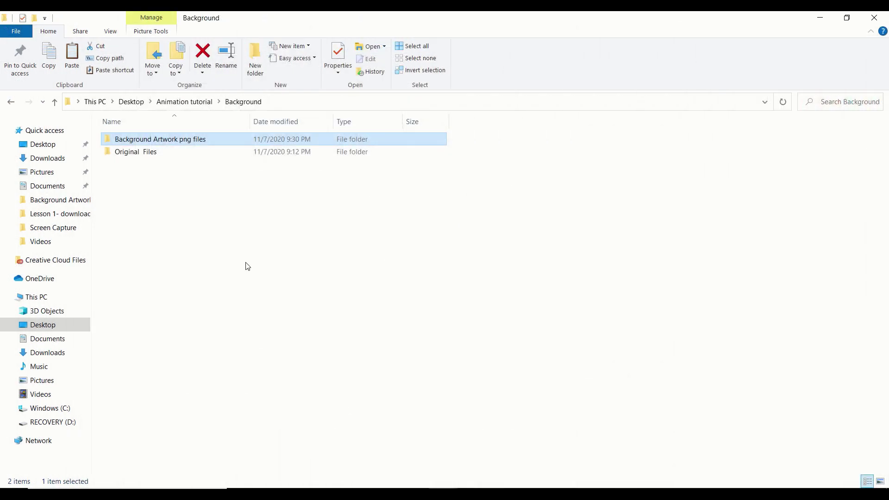
- Review the exported images in the Background Artwork png files folder one by one, starting from left pot
double_click(170, 140)
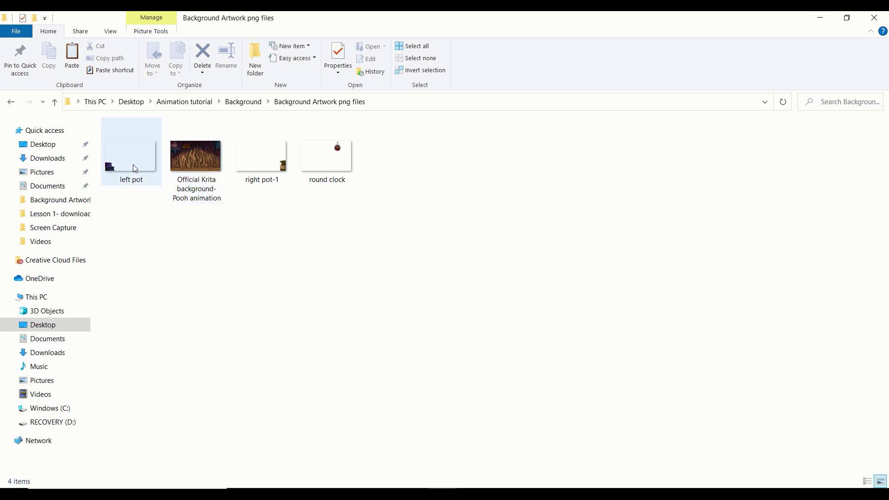
double_click(133, 164)
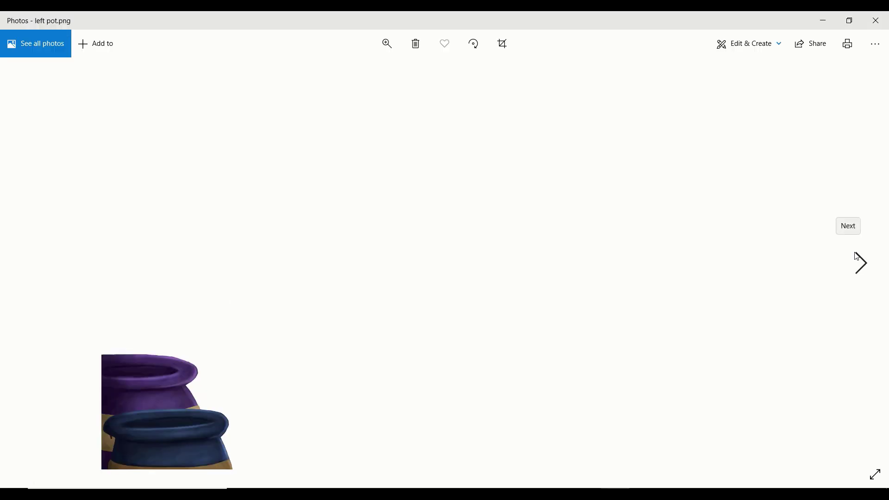
left_click(863, 266)
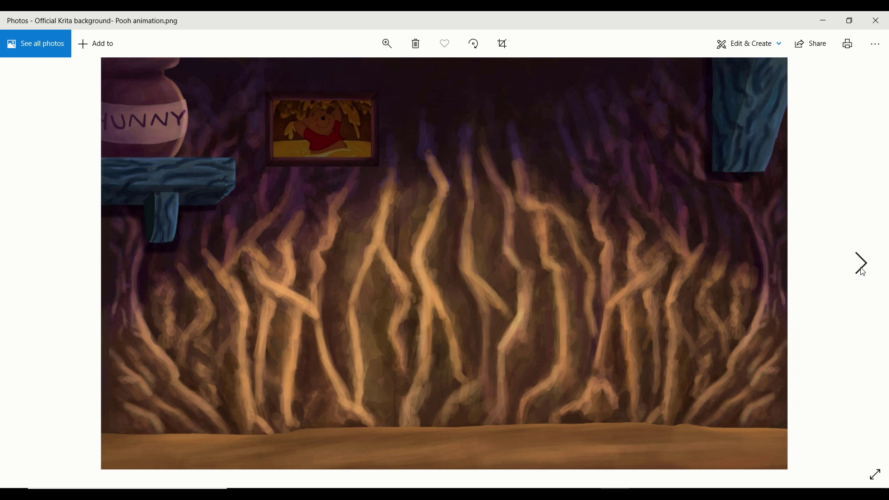
left_click(861, 267)
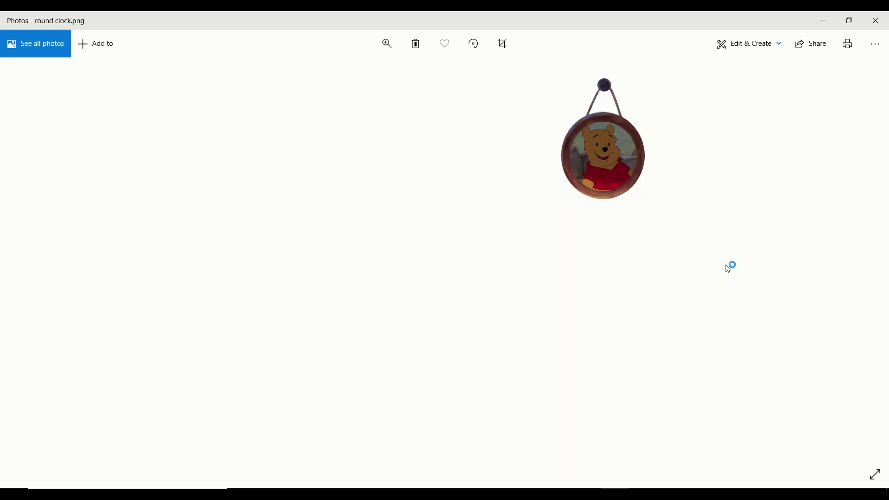
left_click(867, 270)
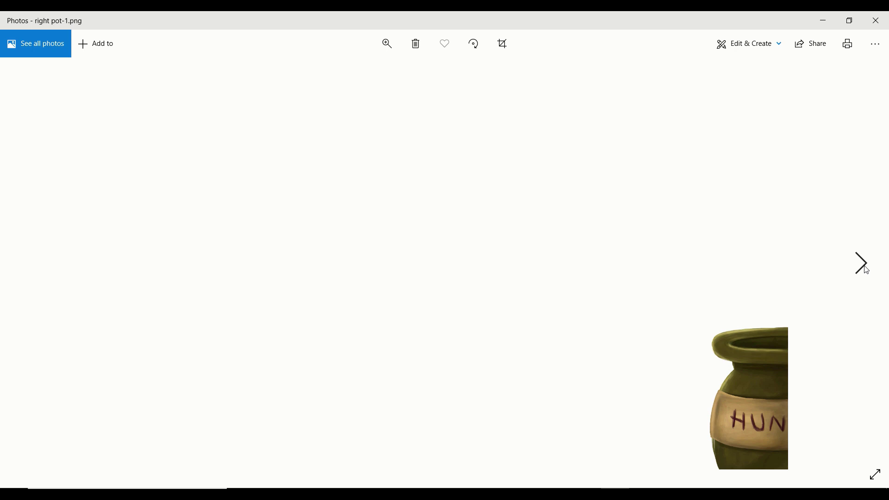
key("alt+F4")
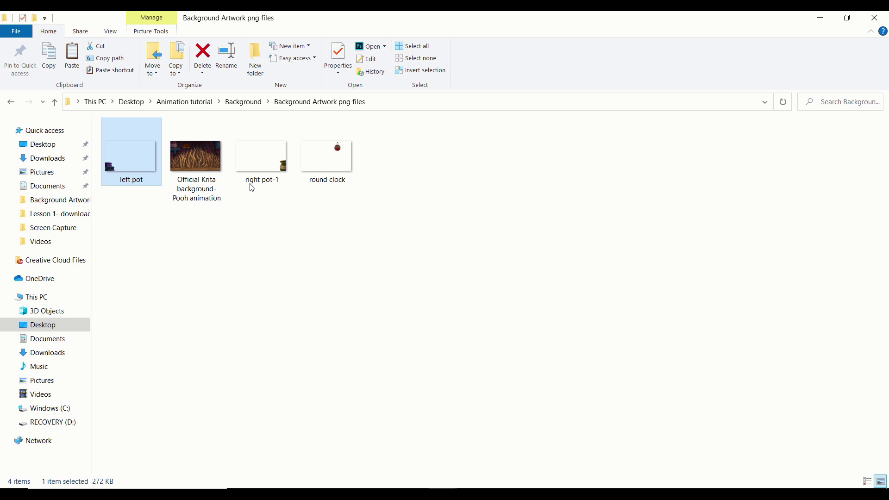
- Open the Krita file "Pooh animation test scene" from the Original File folder inside Image Sequence
left_click(185, 102)
left_click(161, 155)
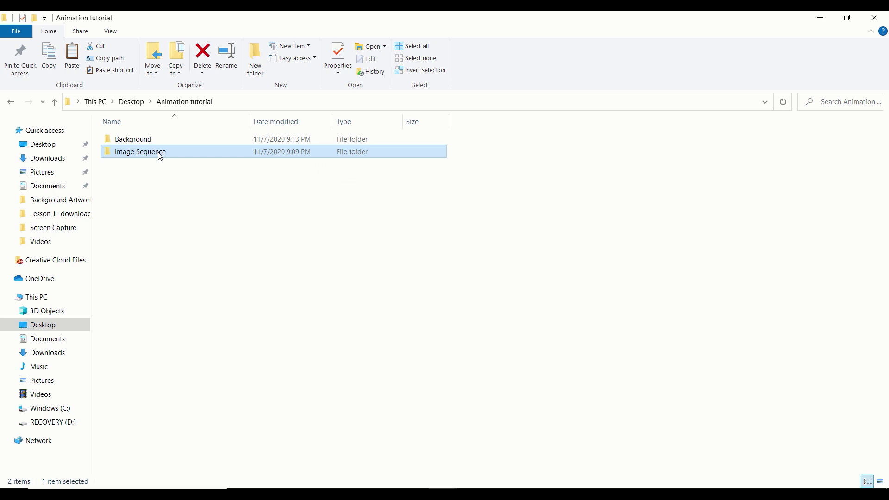
double_click(161, 155)
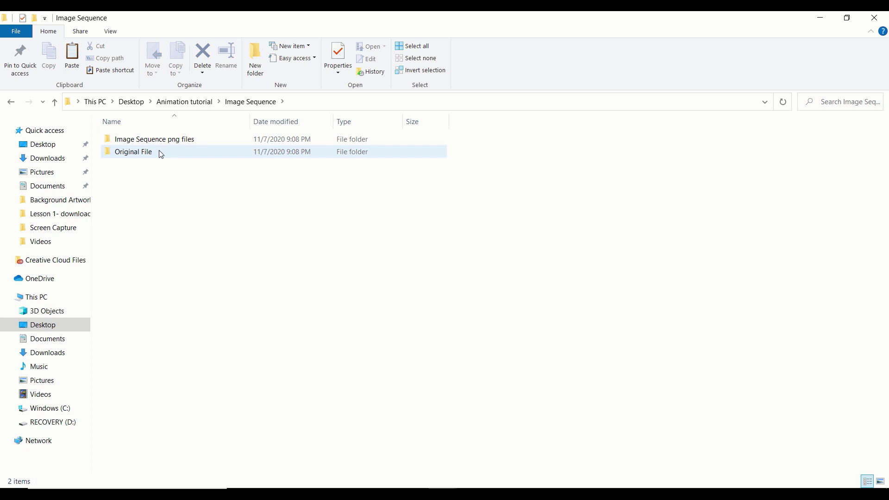
double_click(147, 153)
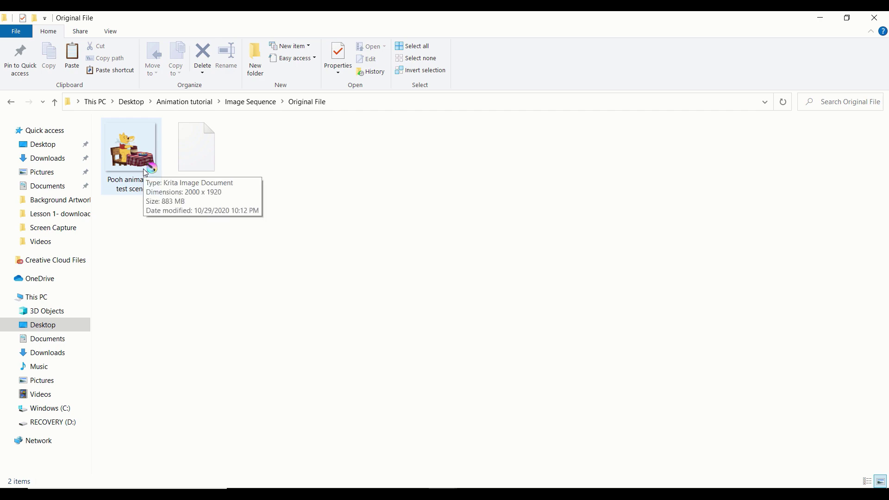
double_click(145, 172)
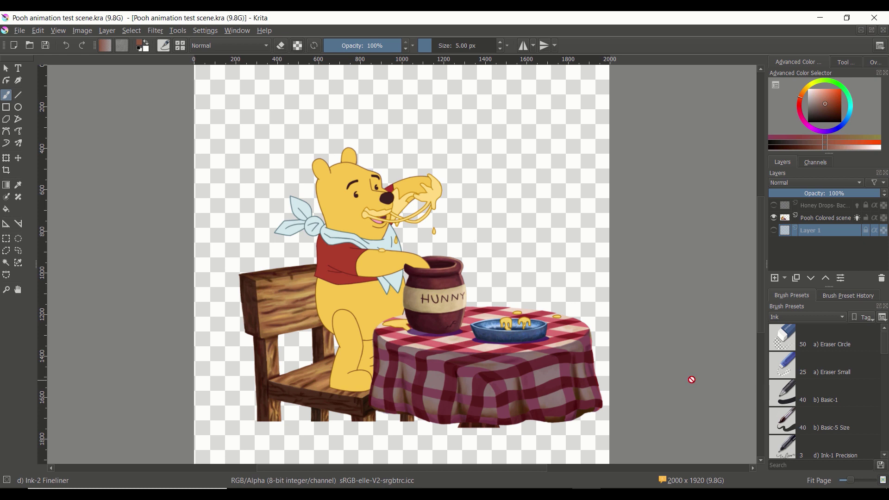
- Switch Krita to the Animation workspace
left_click(237, 30)
mouse_move(298, 73)
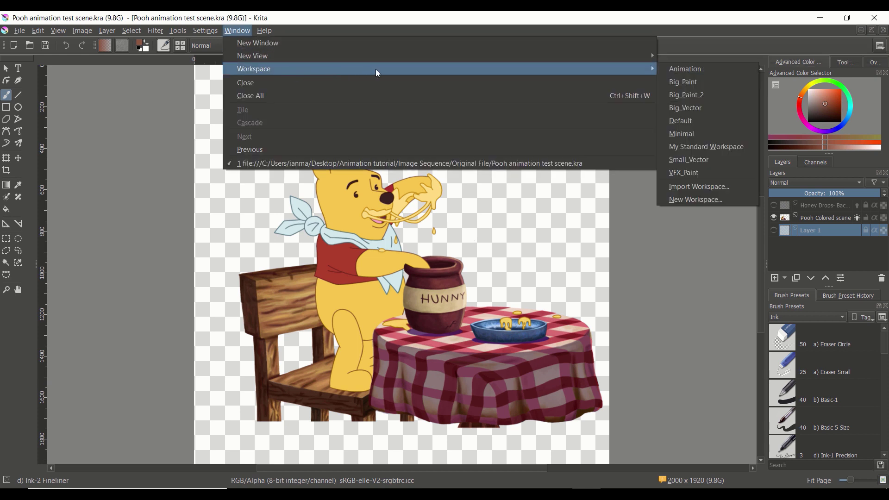
left_click(686, 68)
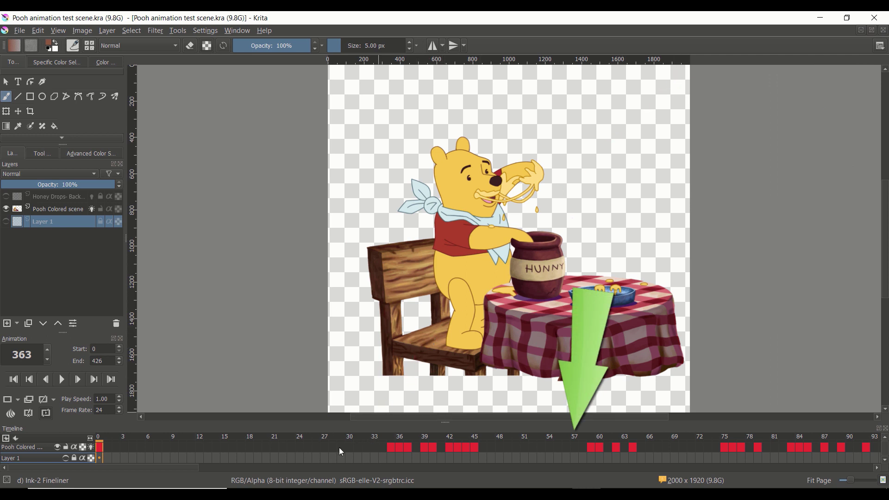
- Step forward through the Pooh Colored scene frames on the timeline up to frame 66 to examine the character's movement
left_click(394, 447)
key("Right")
key("Right")
key("Right")
key("Right")
key("Right")
key("Right")
key("Right")
key("Right")
key("Right")
key("Right")
key("Right")
key("Right")
key("Right")
key("Right")
key("Right")
key("Right")
key("Right")
key("Right")
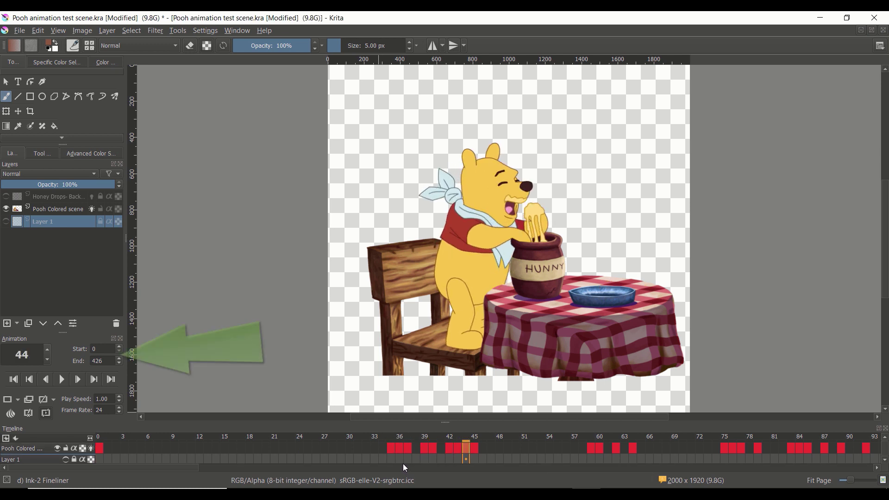
key("Right")
key("Right")
key("Right")
key("Right")
key("Right")
key("Right")
key("Right")
key("Right")
key("Right")
key("Right")
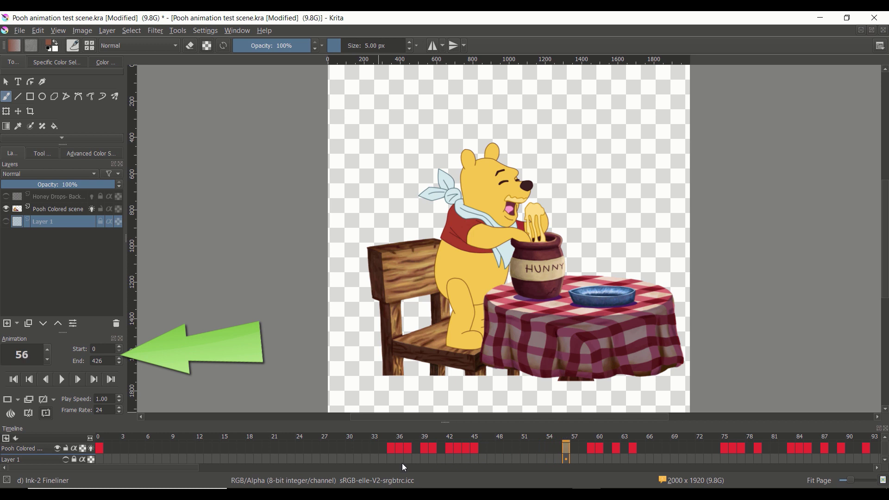
key("Right")
key("Right")
key("Right")
key("Right")
key("Right")
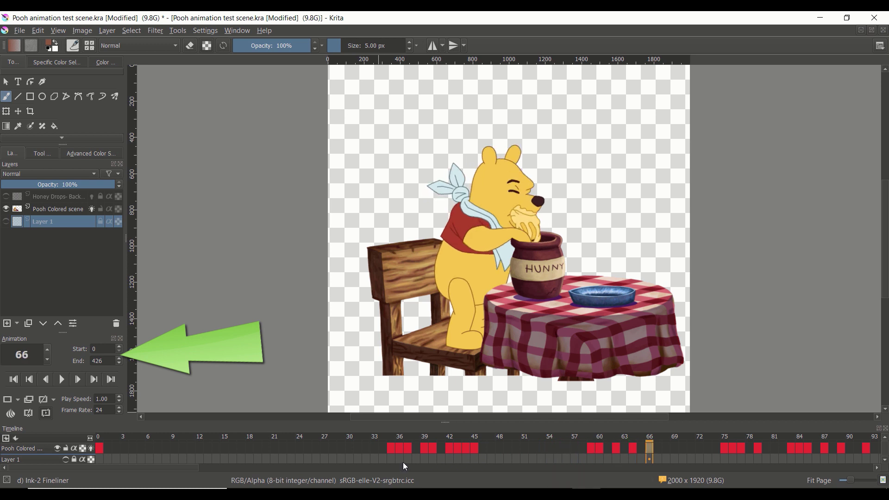
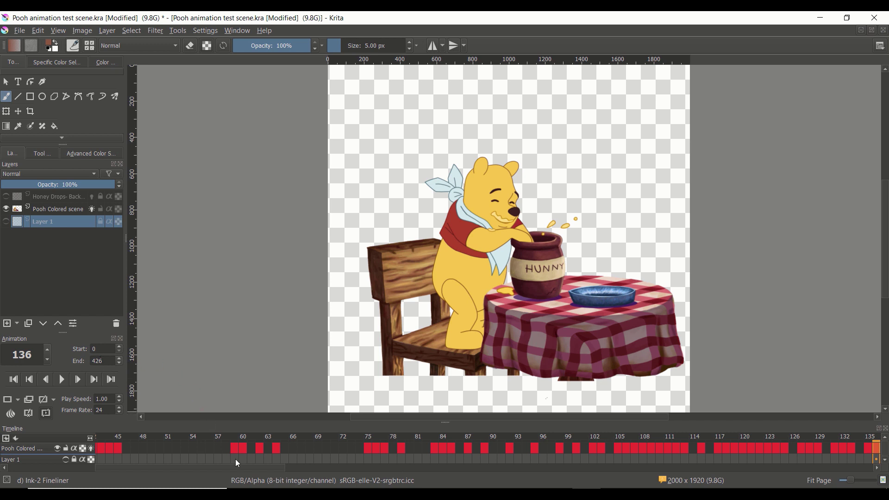
- Render the Pooh animation's frames 0 to 426 as a PNG image sequence into the Image Sequence png files folder with base name frame
scroll(234, 469, "right", 10)
left_click(19, 31)
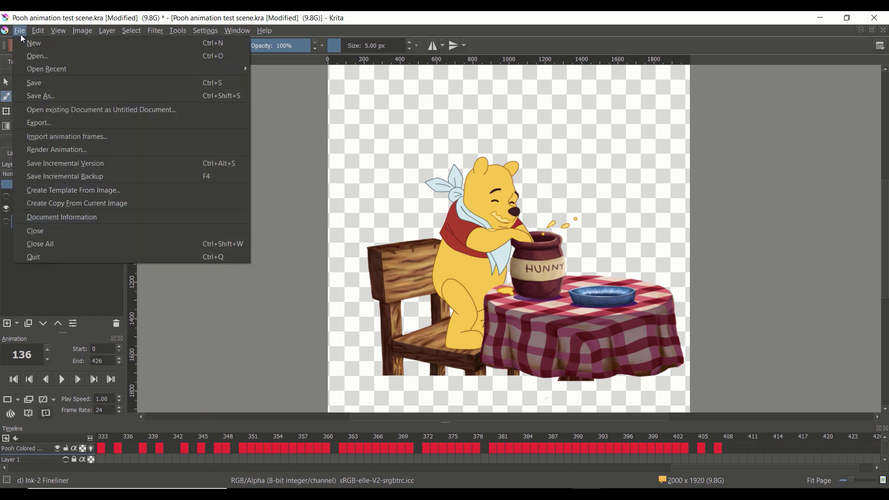
left_click(57, 149)
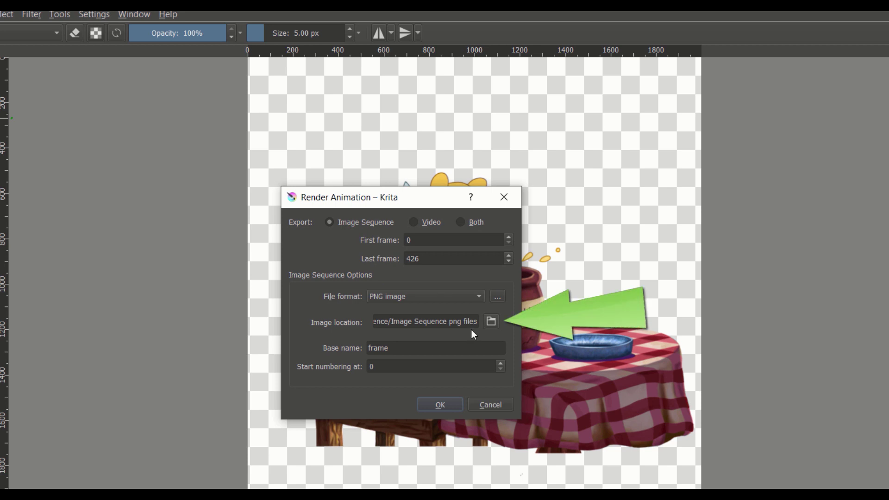
left_click(490, 321)
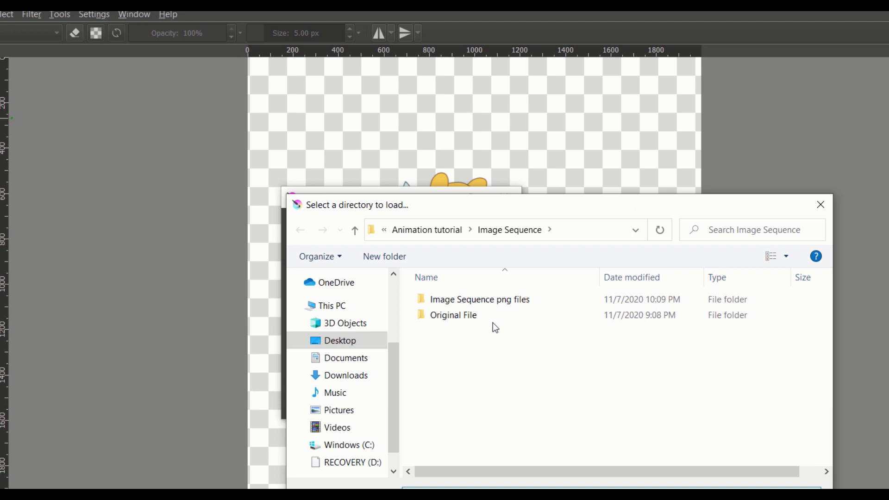
double_click(497, 300)
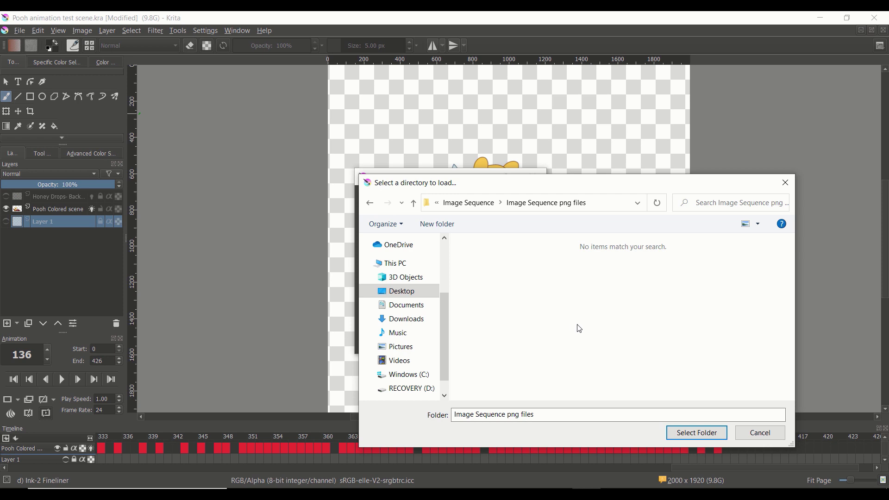
left_click(689, 433)
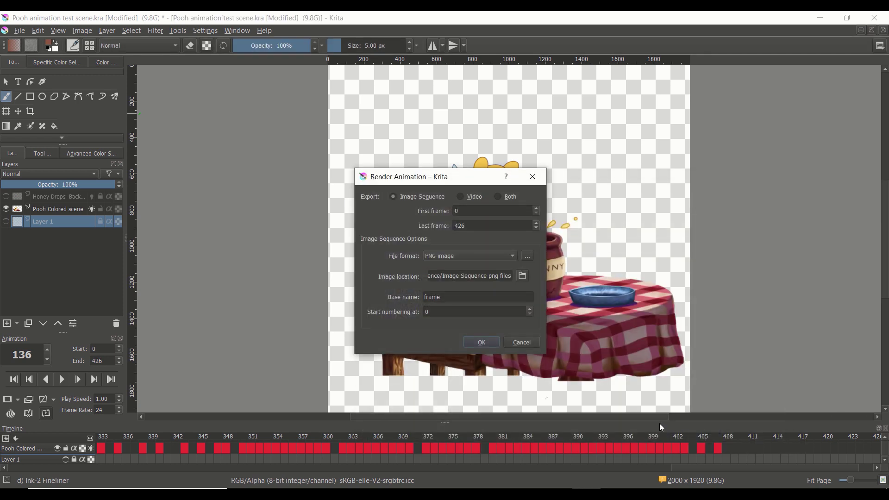
left_click(481, 342)
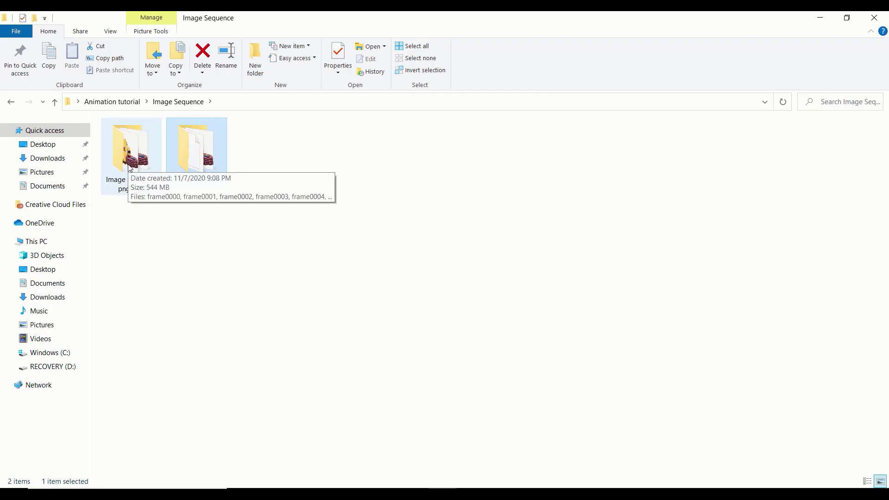
- Open the Image Sequence png files folder and look through the rendered frames from first to last
double_click(130, 153)
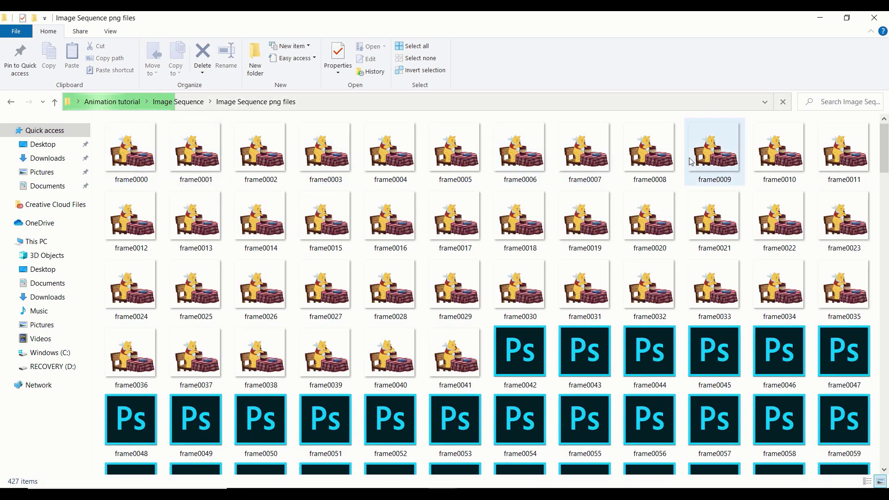
left_click_drag(885, 157, 832, 470)
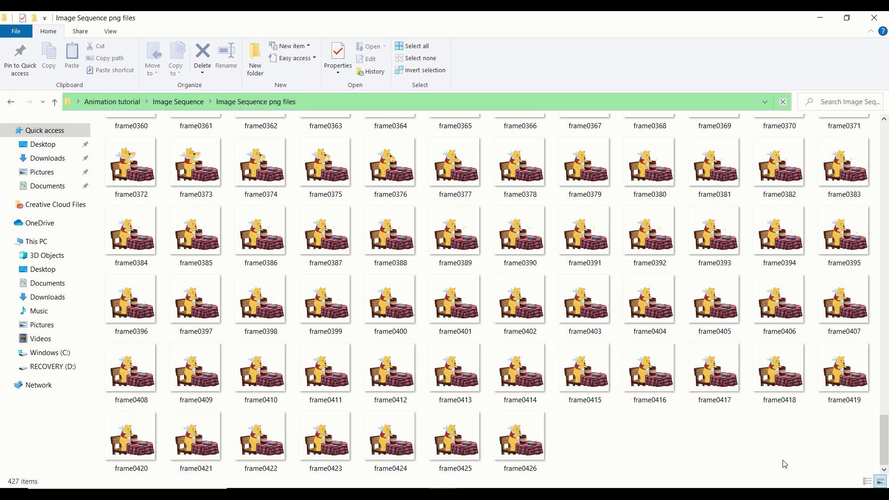
scroll(865, 432, "up", 3)
left_click_drag(884, 375, 887, 99)
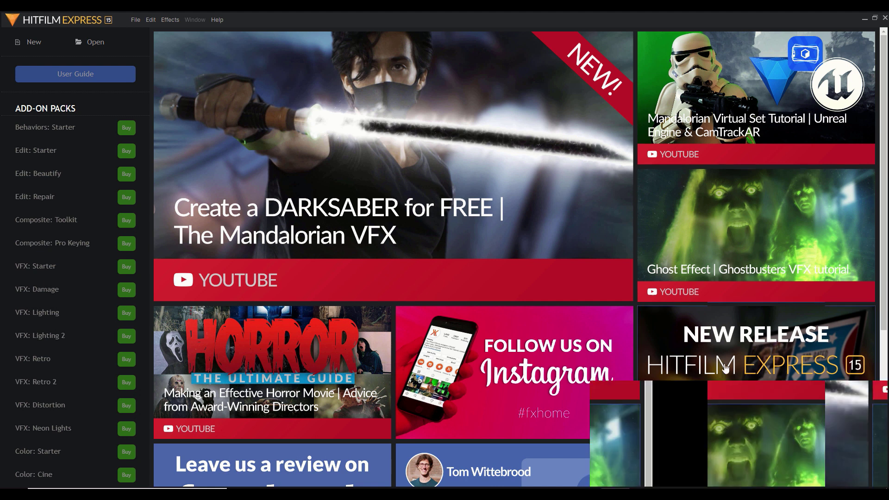
- Switch to HitFilm Express and create a new 1920 × 1080 project with a frame rate of 24
left_click(33, 49)
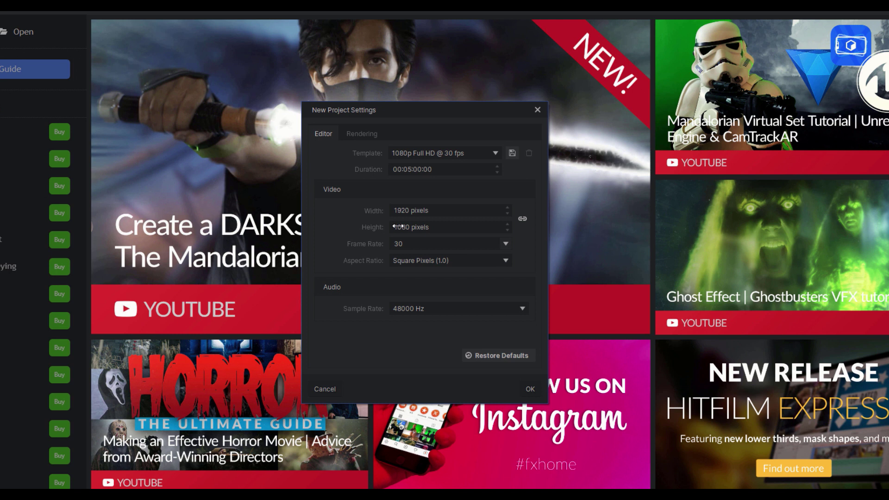
left_click(403, 244)
type("24")
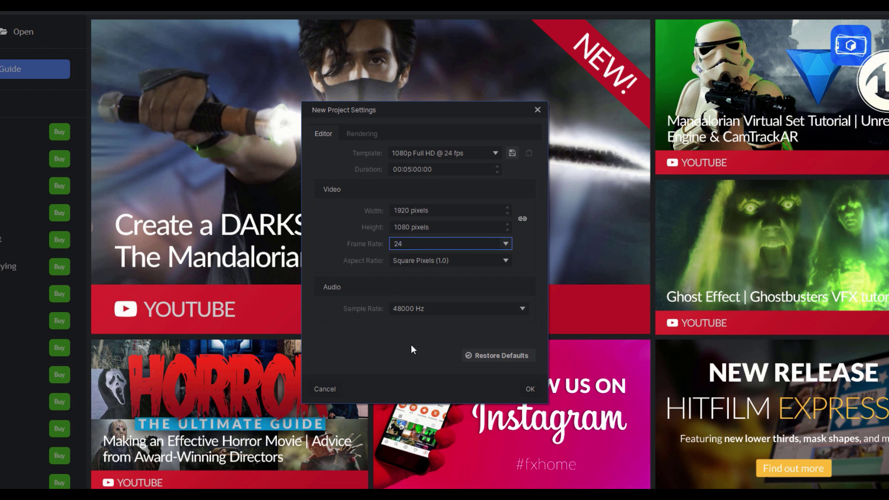
left_click(532, 394)
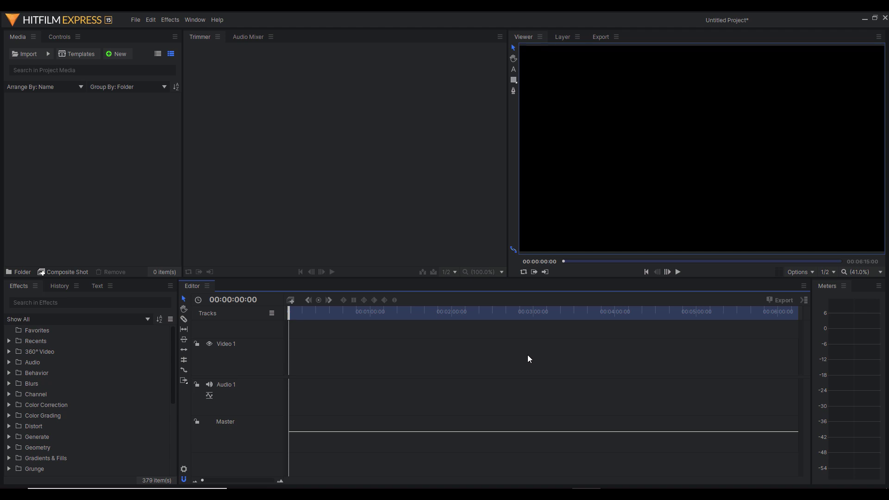
- Switch the HitFilm project to the Editing workspace
left_click(199, 19)
mouse_move(297, 32)
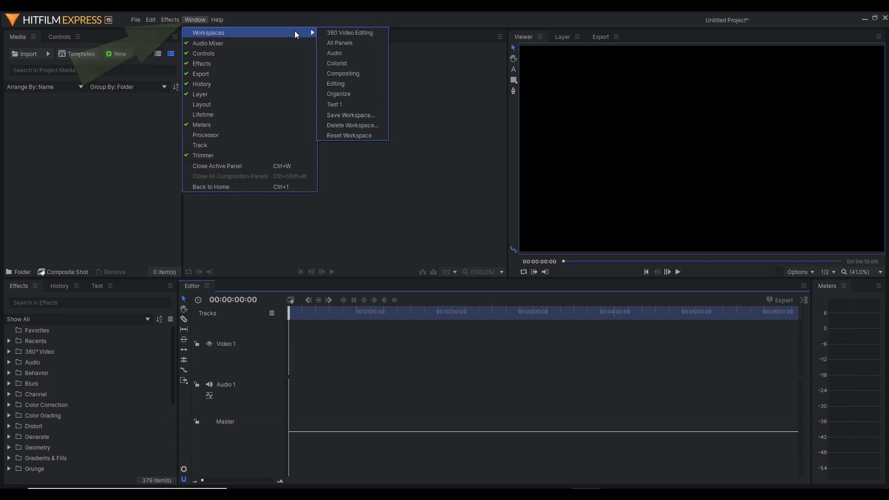
left_click(342, 85)
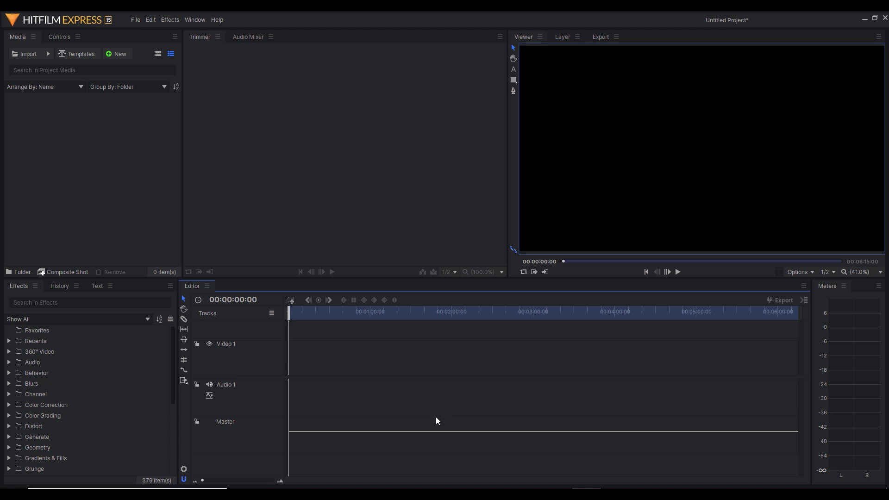
- Import frame0000 to frame0426 from the Image Sequence png files folder as an image sequence and play it back in the Trimmer
left_click(17, 54)
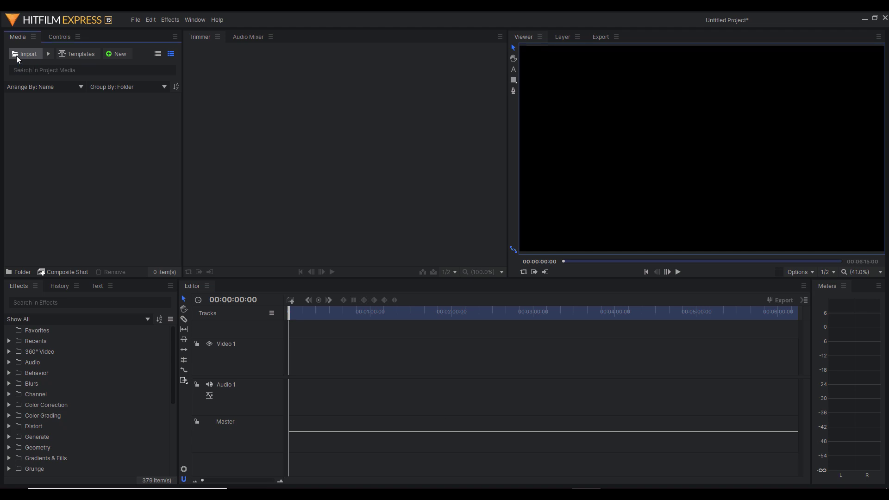
double_click(147, 125)
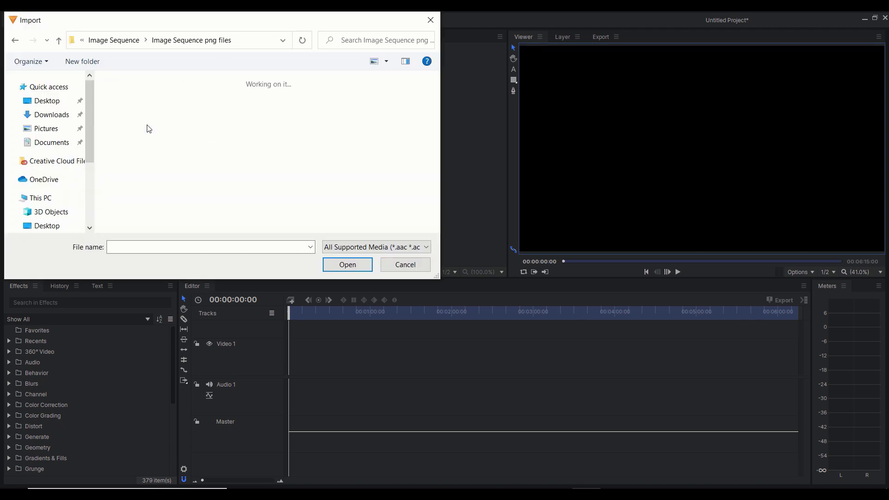
left_click(138, 105)
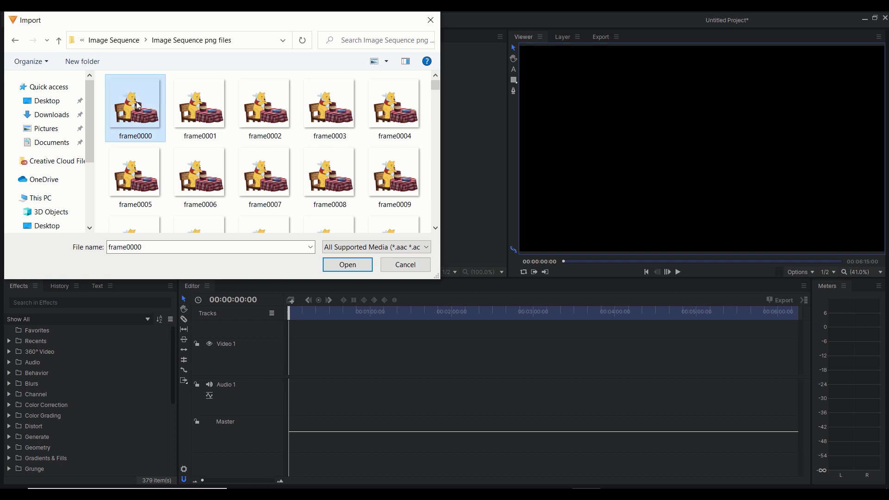
left_click_drag(435, 85, 441, 230)
left_click(217, 197, "shift")
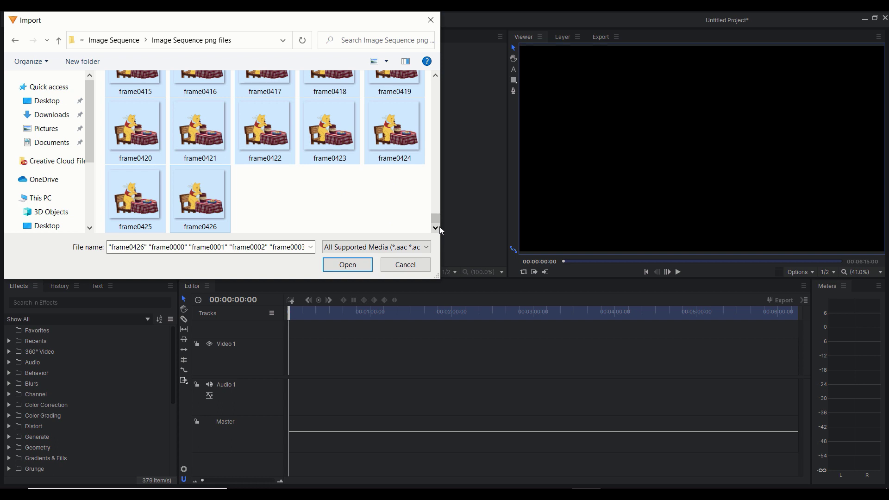
left_click(352, 272)
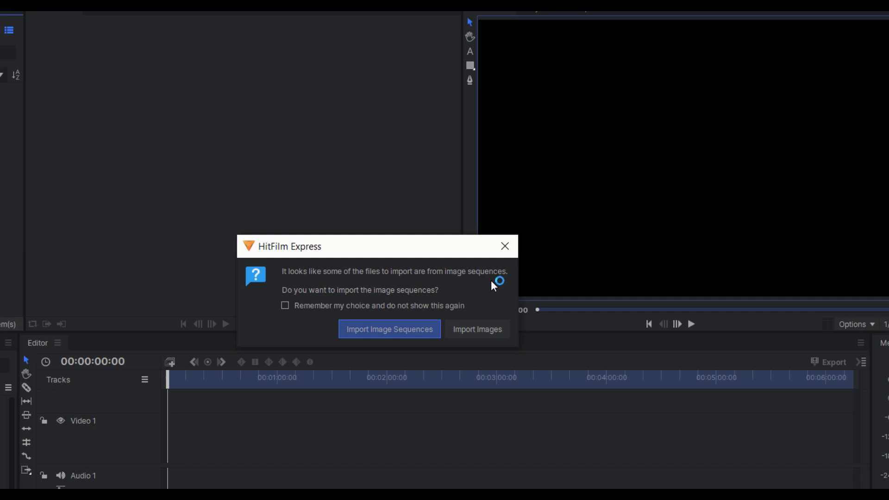
left_click(386, 330)
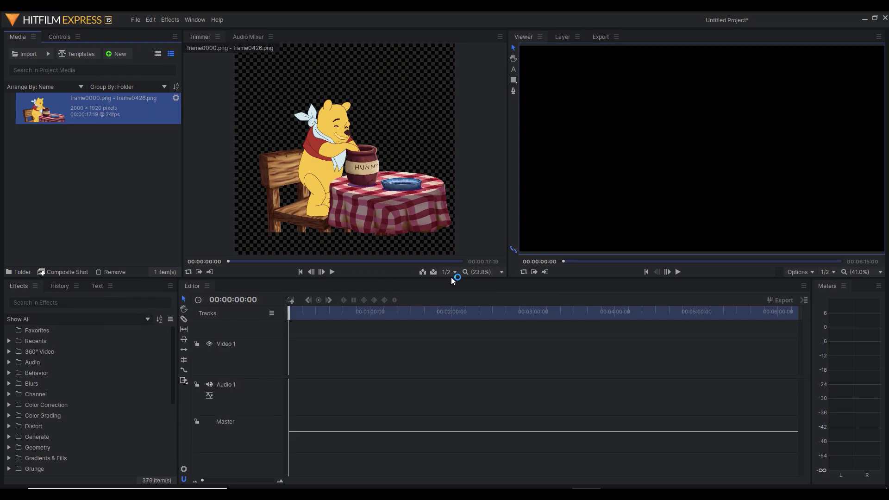
left_click(332, 272)
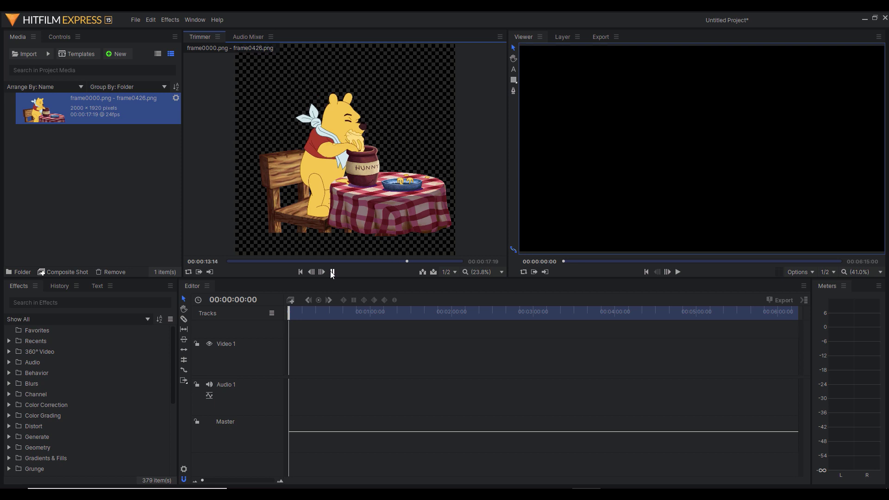
left_click(332, 273)
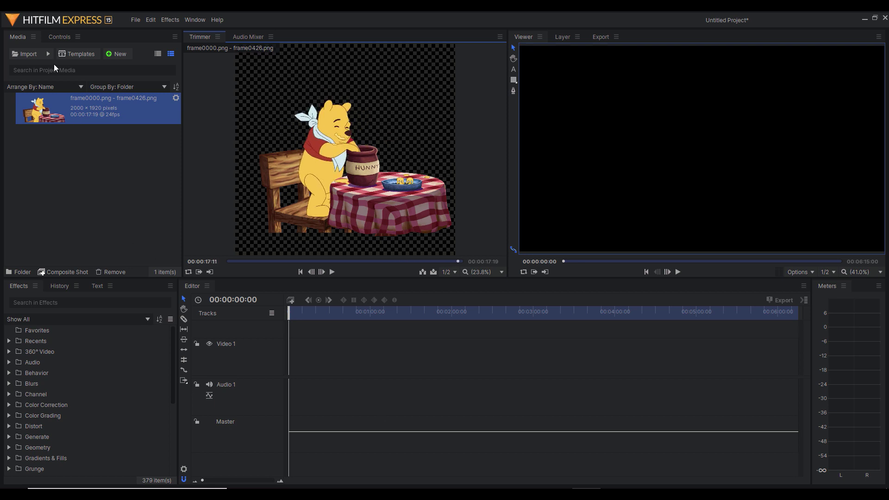
- Import all four background images, from left pot to round clock, from the Background Artwork png files folder
left_click(31, 57)
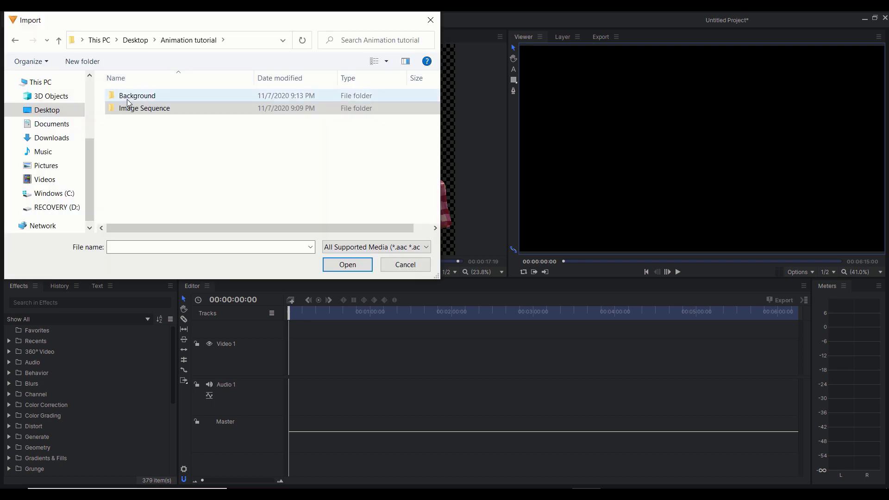
double_click(128, 95)
double_click(129, 98)
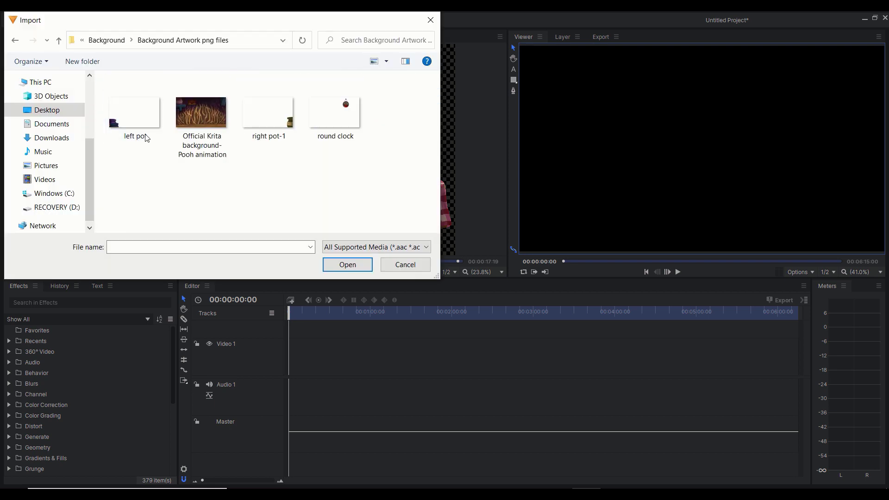
left_click(140, 123)
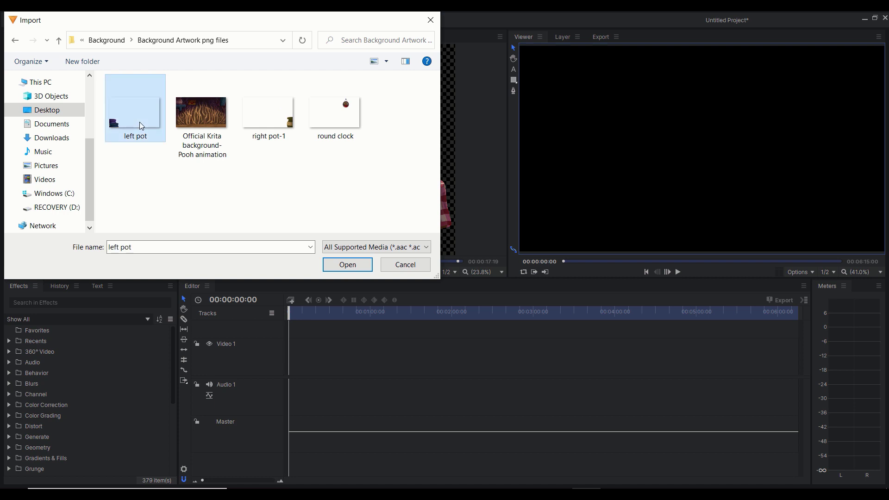
left_click(340, 107, "shift")
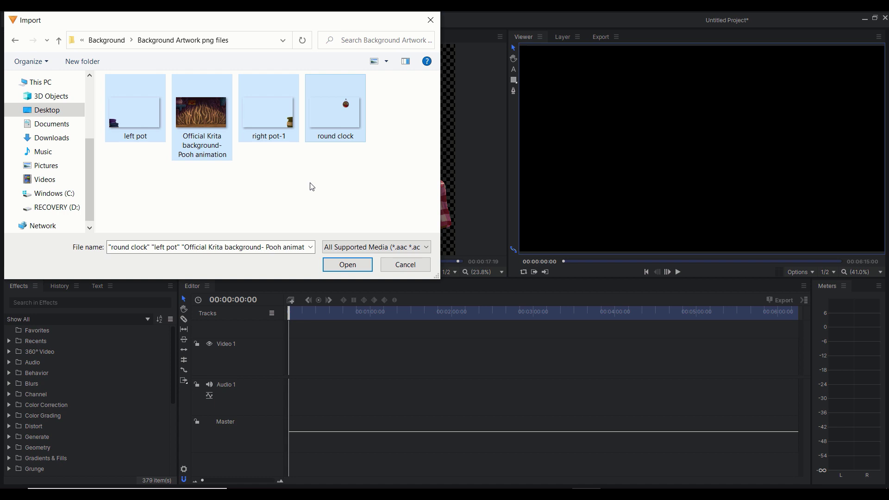
left_click(338, 267)
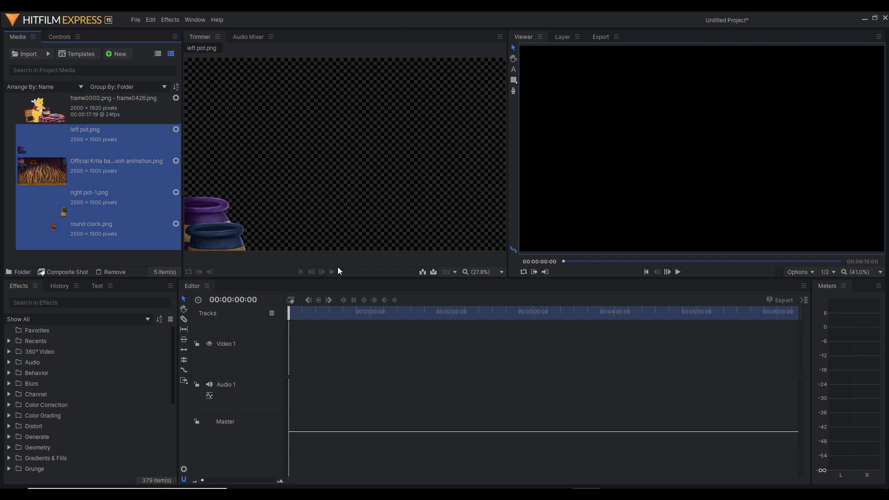
- Preview each imported background image in the Trimmer and play the Pooh frame sequence there
left_click(133, 143)
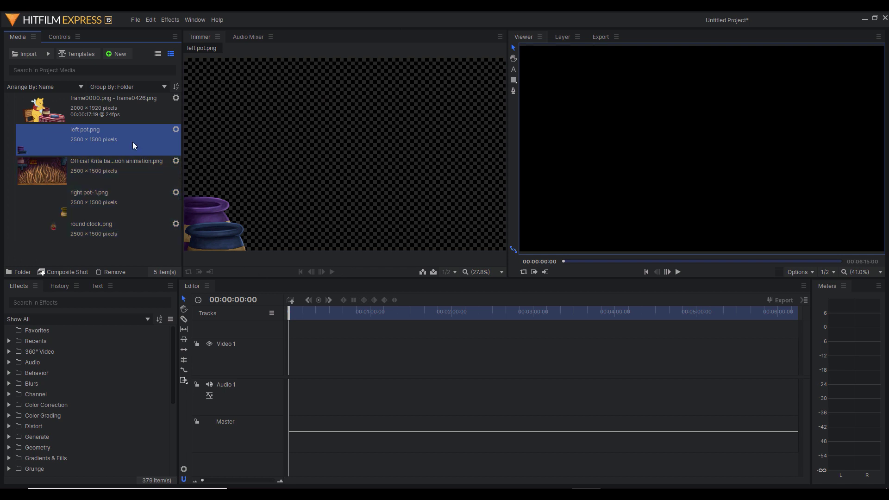
left_click(112, 165)
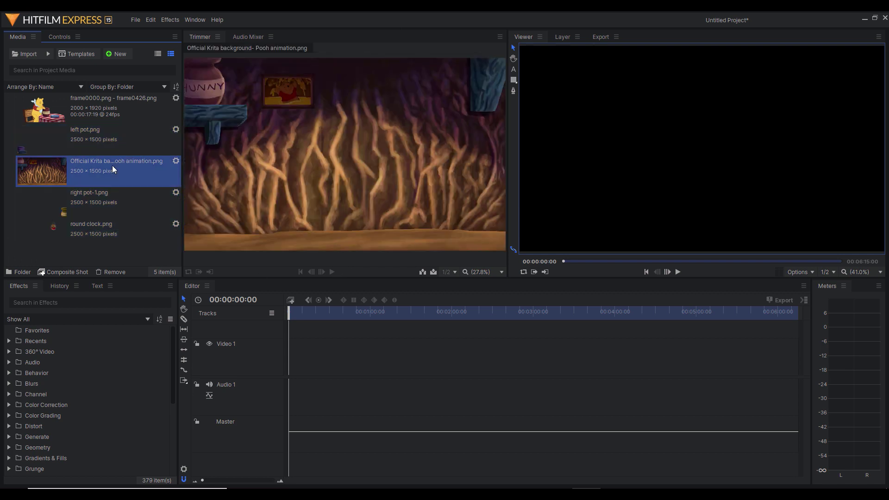
left_click(106, 199)
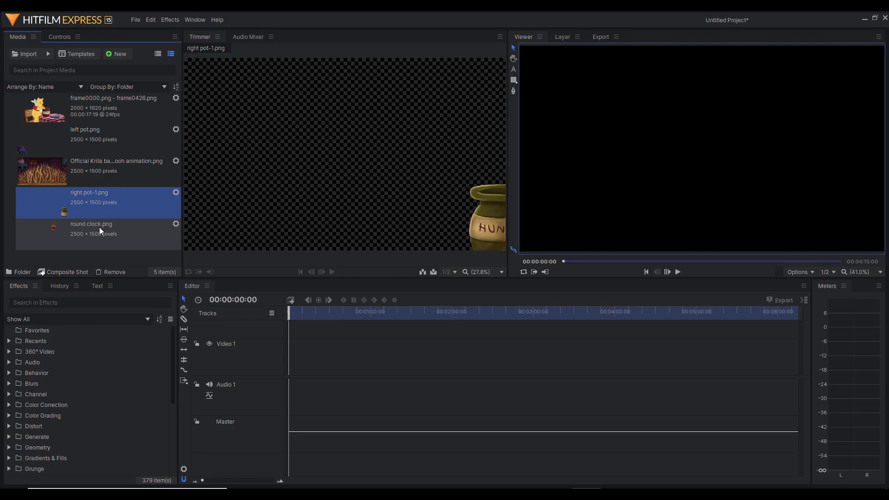
left_click(99, 227)
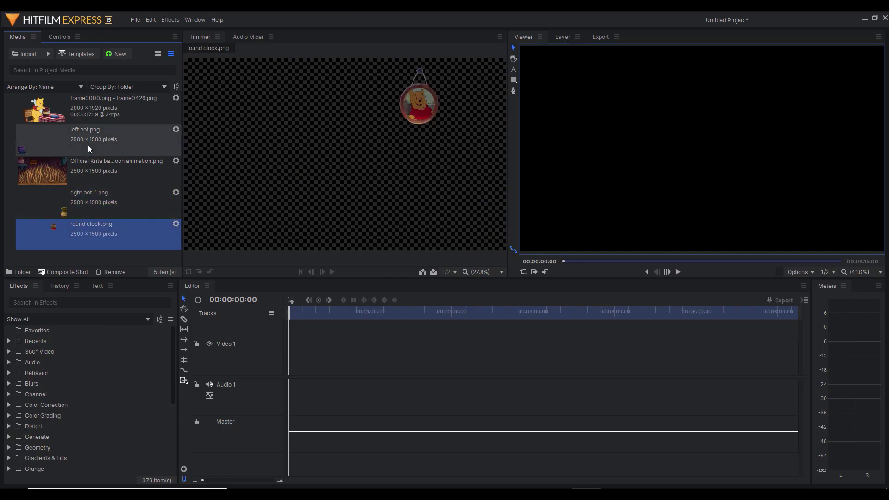
left_click(91, 124)
left_click(96, 107)
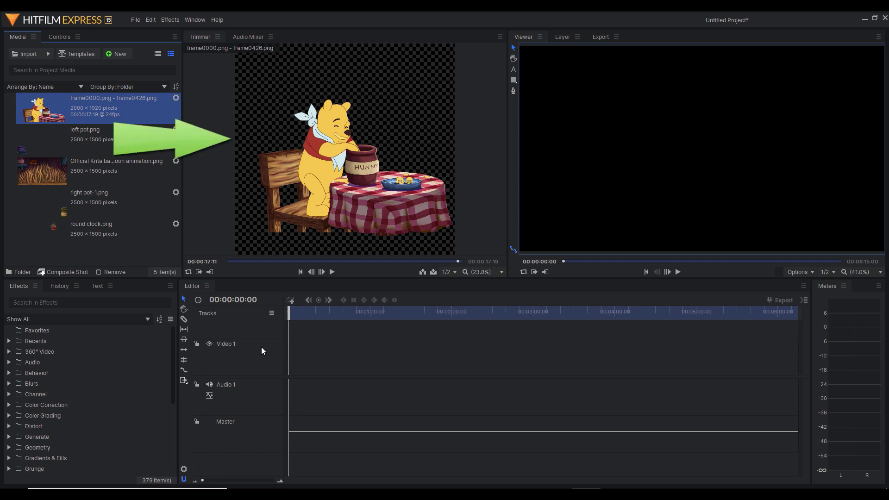
left_click(332, 272)
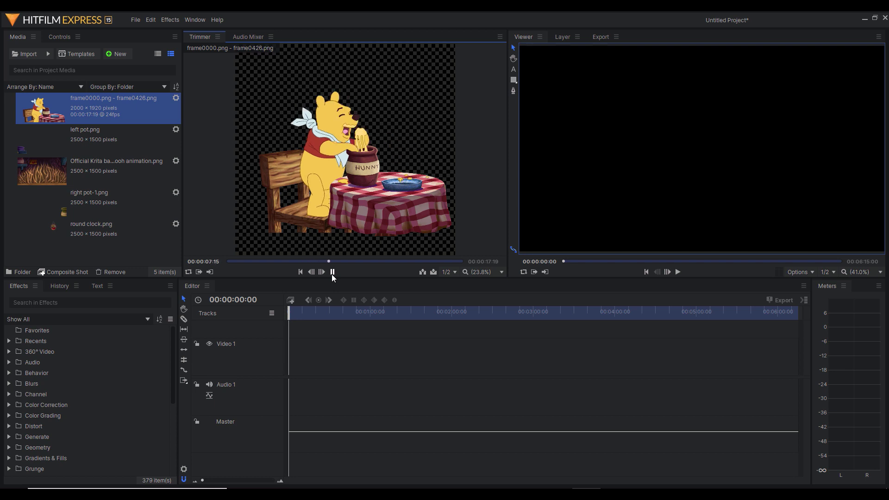
left_click(332, 272)
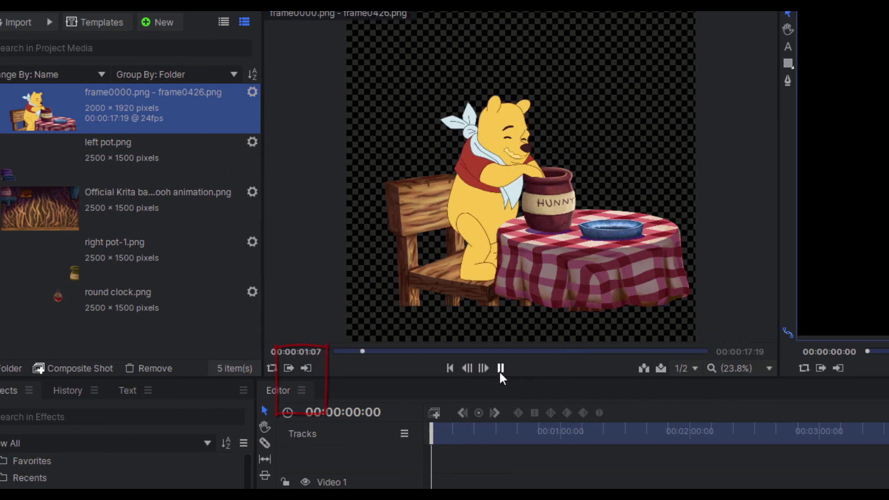
- Trim the Pooh sequence in the Trimmer with an in point at 00:00:02:20 and an out point at 00:00:14:20, and play it back
left_click(499, 368)
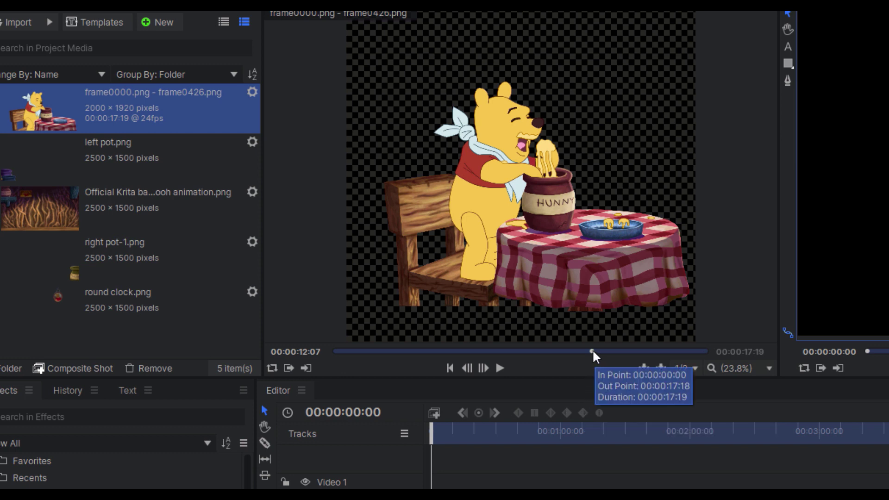
left_click_drag(591, 350, 394, 352)
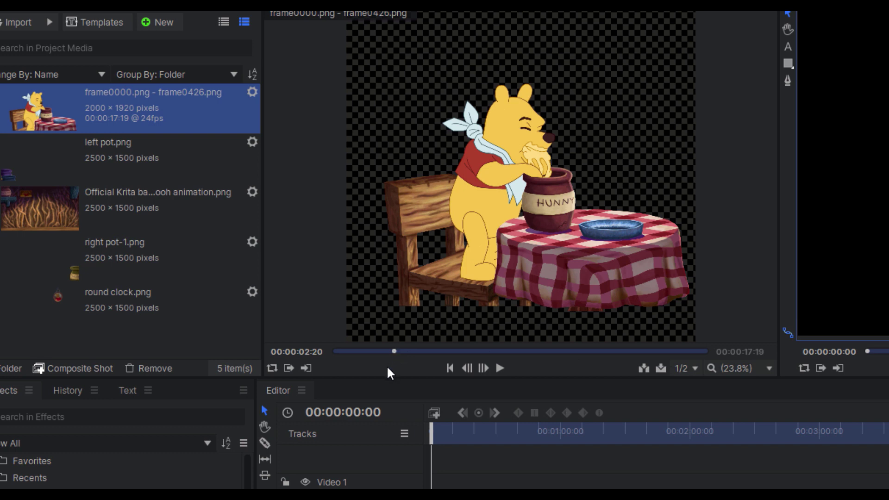
left_click(288, 368)
mouse_move(444, 350)
left_click_drag(394, 352, 395, 352)
left_click_drag(396, 352, 644, 359)
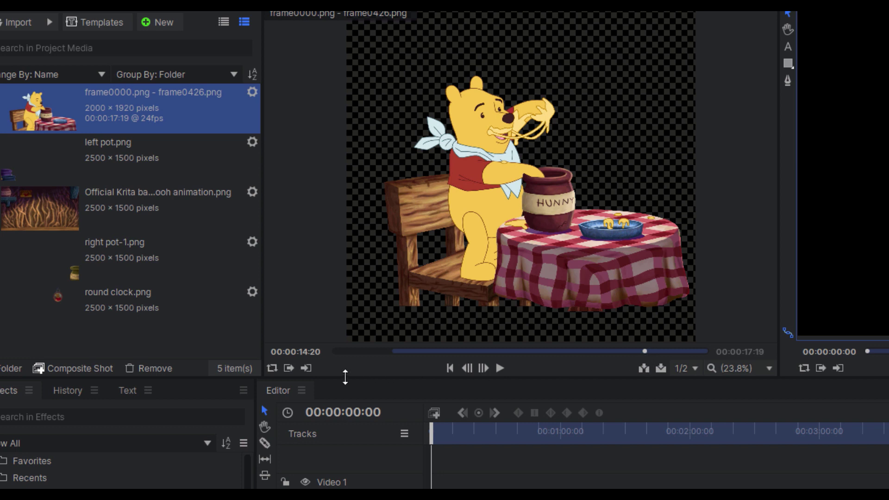
left_click(311, 370)
left_click(500, 368)
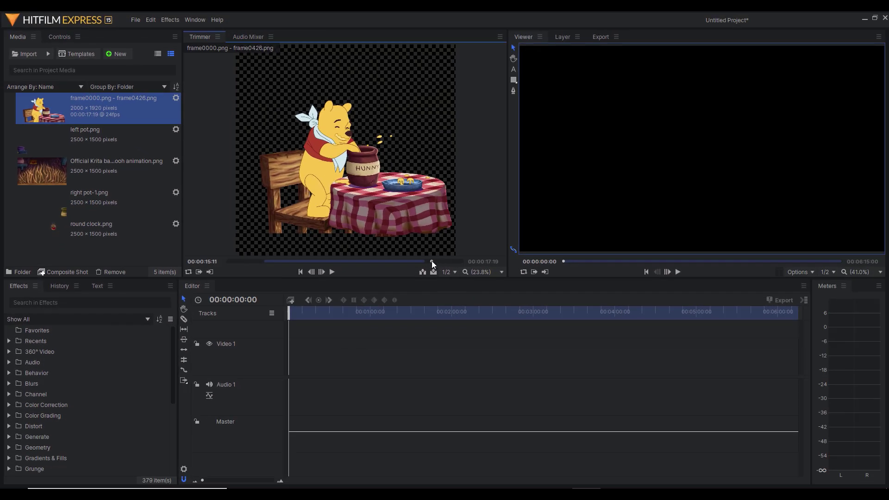
left_click(426, 262)
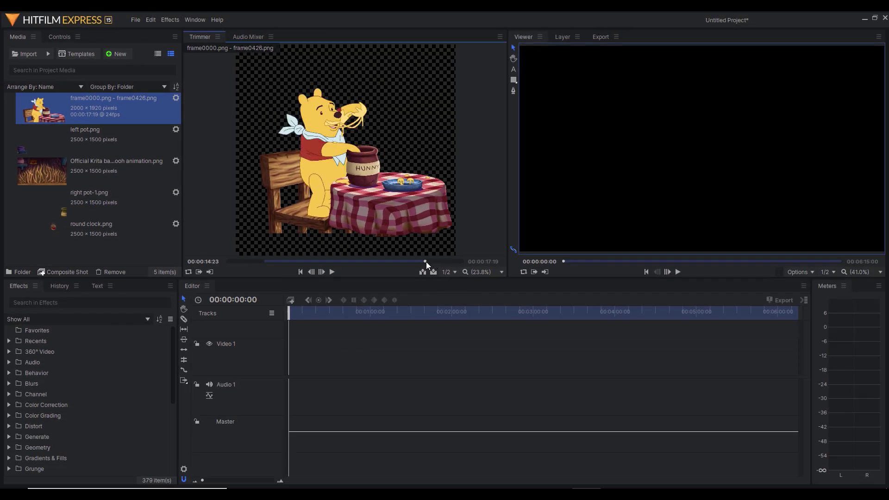
- Place the trimmed Pooh clip on Video 2 at about 14 seconds, keeping the Editor Sequence's own settings
left_click_drag(365, 197, 308, 339)
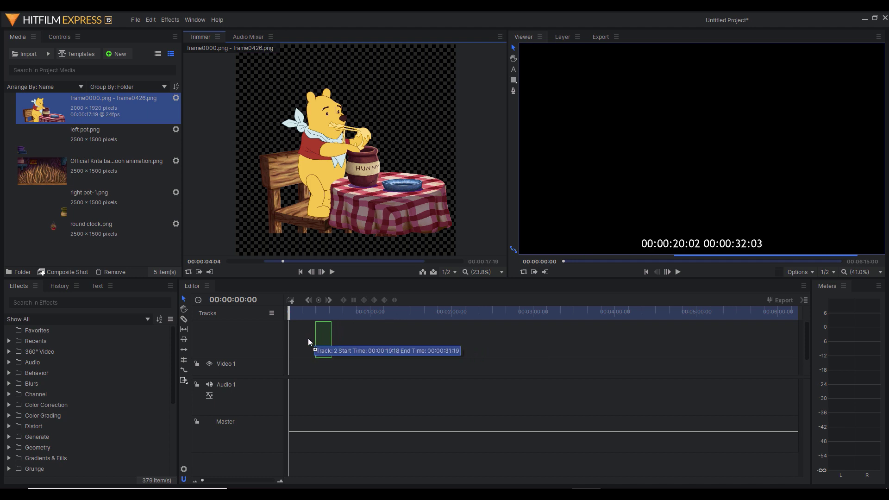
left_click_drag(308, 338, 310, 340)
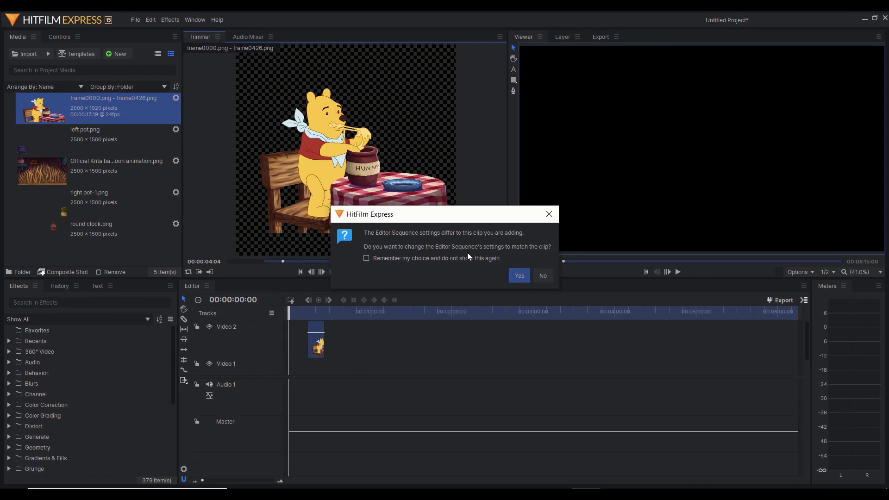
left_click(549, 276)
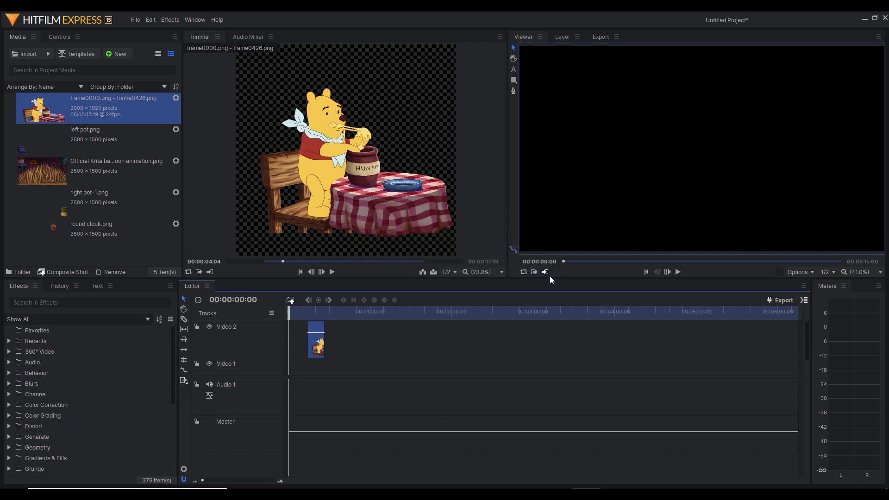
- Play the placed Pooh clip in the Editor and scrub the playhead near its end to 00:00:26:05
left_click_drag(291, 313, 308, 312)
left_click(678, 272)
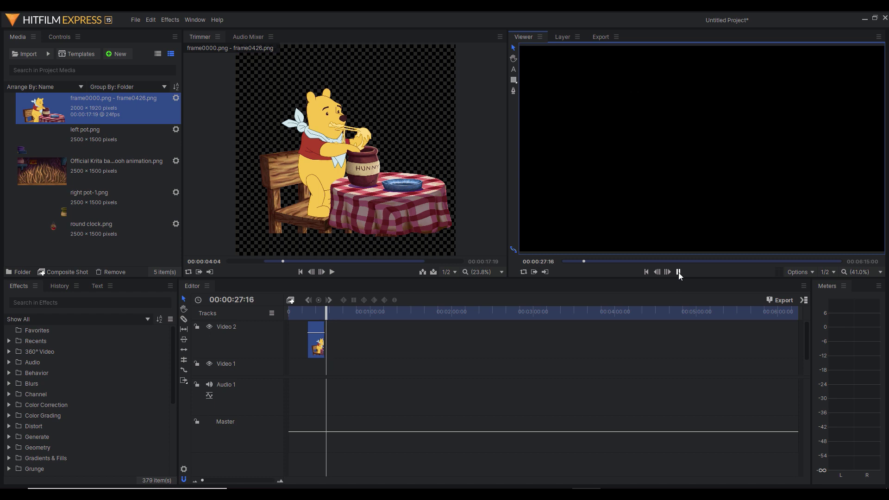
left_click(678, 272)
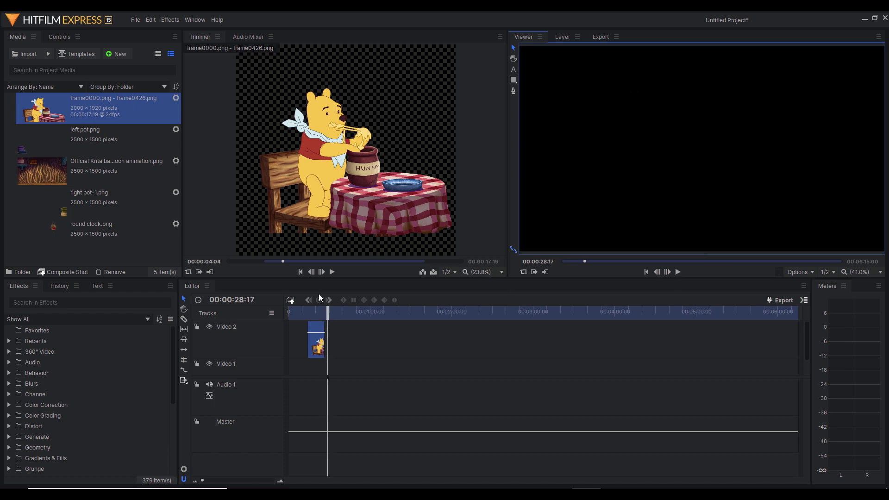
left_click_drag(332, 311, 330, 311)
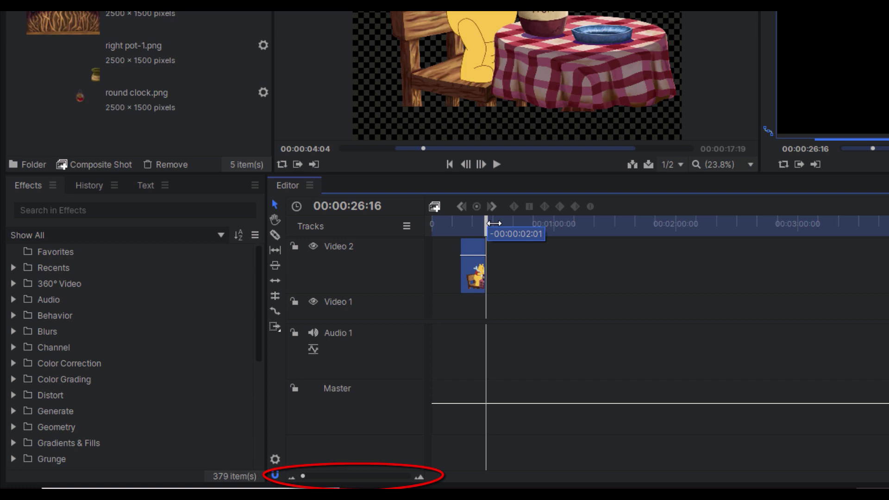
left_click_drag(494, 223, 483, 223)
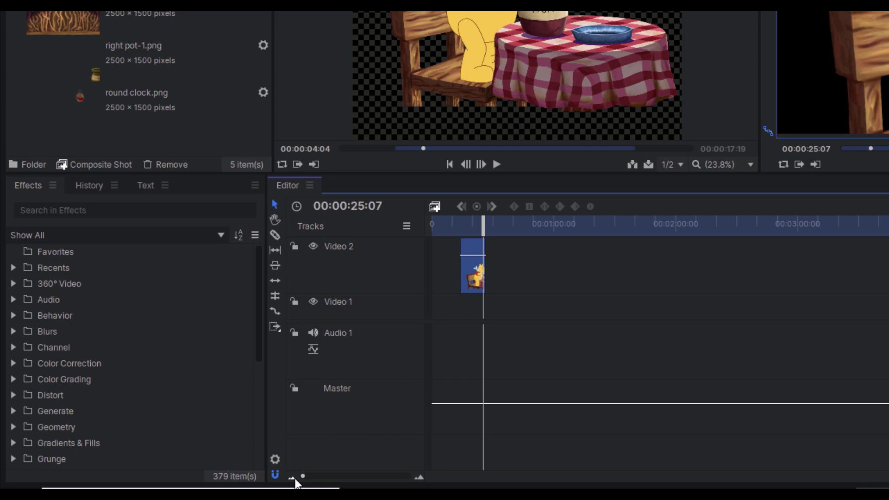
left_click_drag(303, 477, 372, 477)
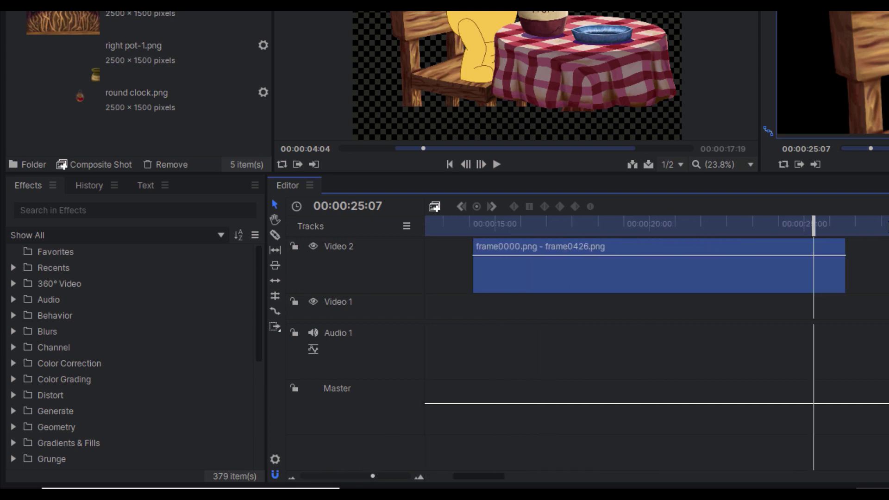
left_click_drag(815, 228, 843, 230)
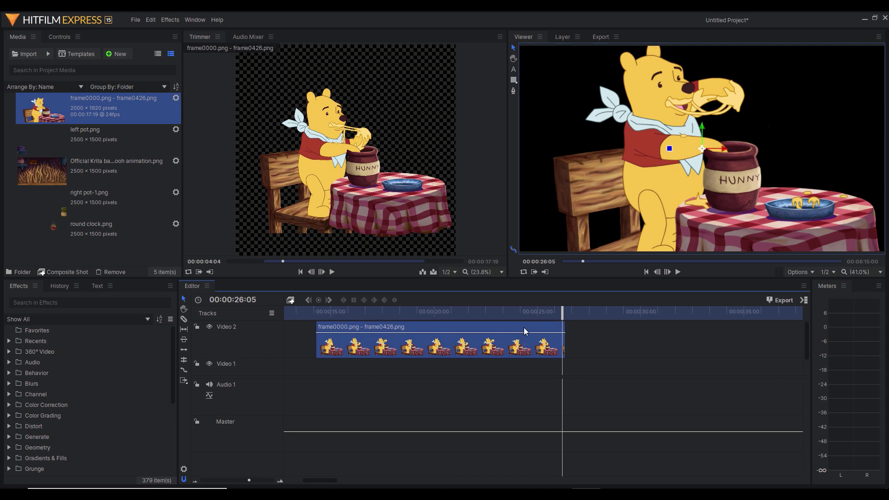
- Delete the trimmed clip from Video 2 and reset the Trimmer's in point to 00:00:00:00 and out point to 00:00:17:18
key("Delete")
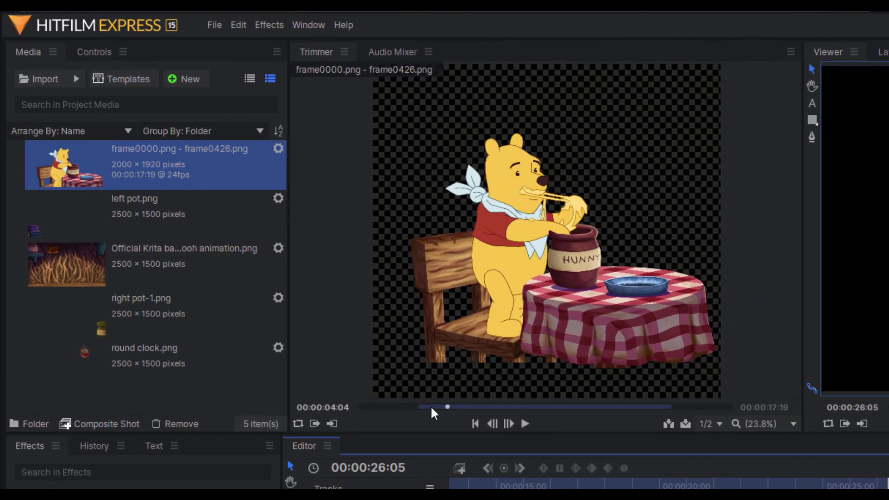
left_click(446, 406)
left_click_drag(446, 404, 337, 403)
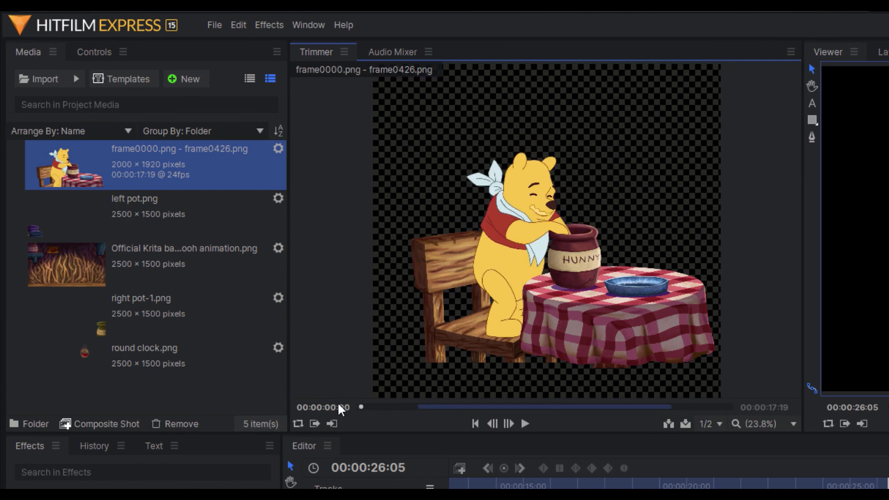
left_click(314, 423)
left_click_drag(363, 410, 777, 467)
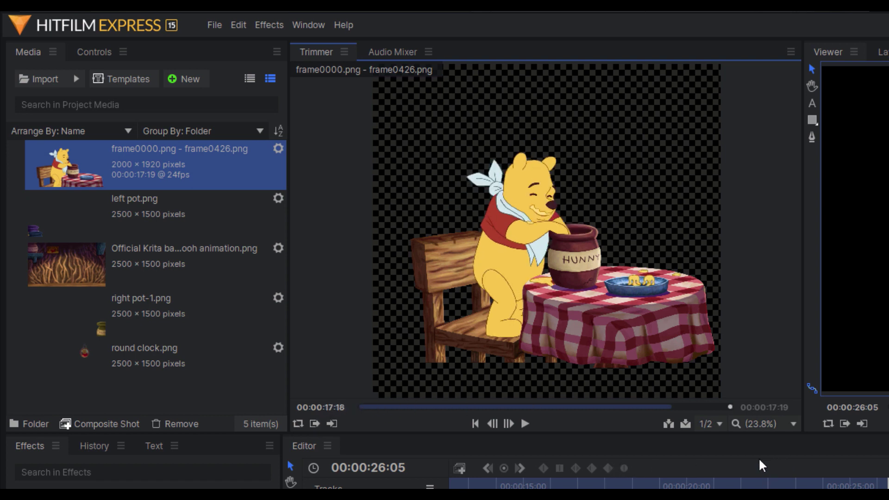
left_click(332, 424)
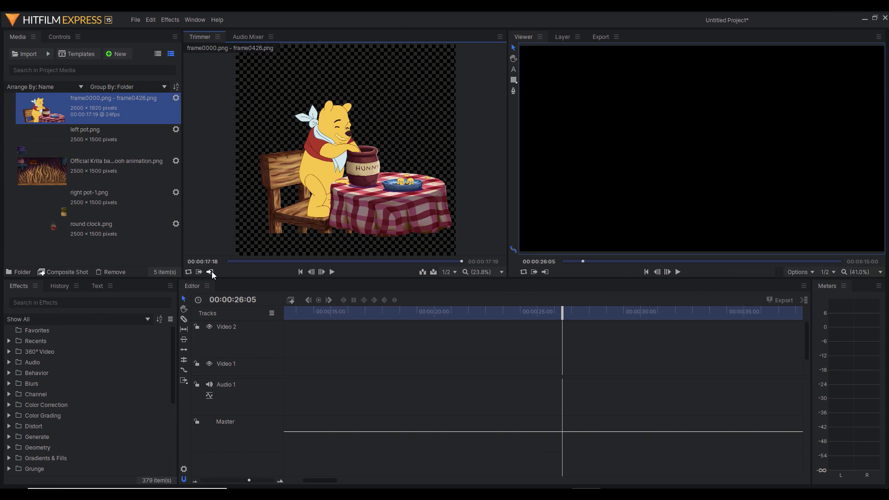
- Place the full Pooh sequence at the start of Video 2, keeping the Editor Sequence's own settings
left_click_drag(212, 272, 290, 348)
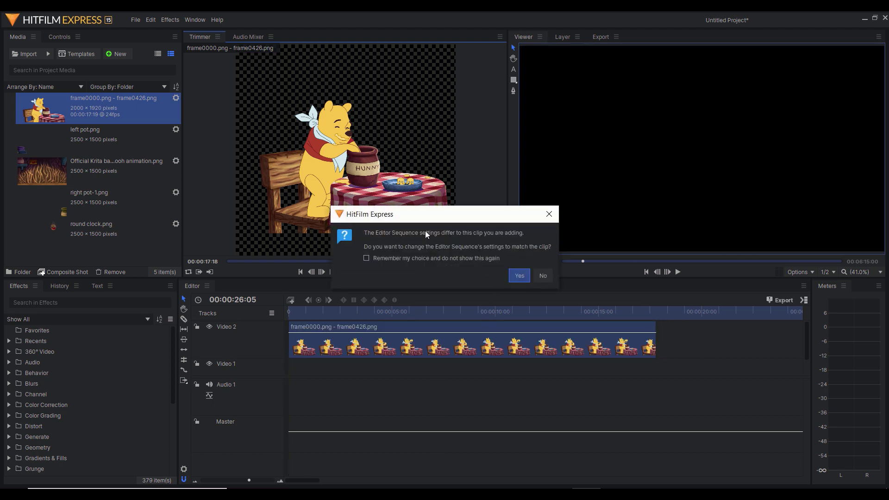
left_click(543, 279)
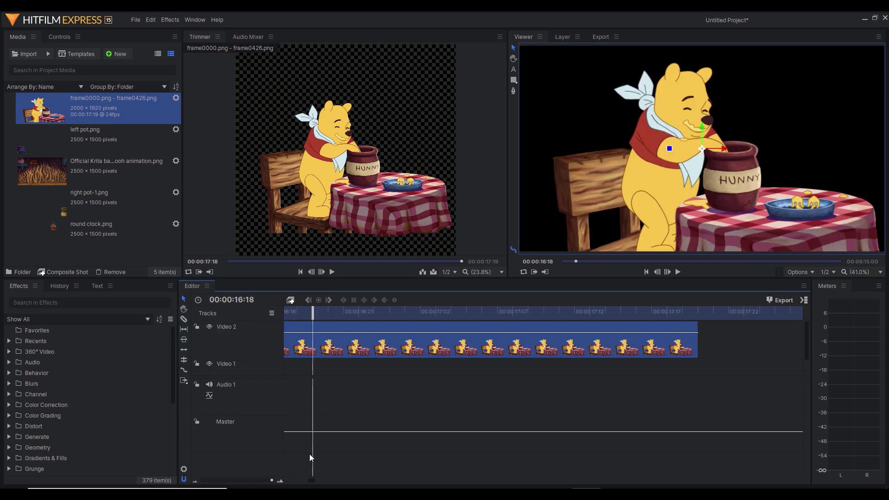
- Paste two copies of the Pooh clip on Video 2, at 00:00:20:17 and 00:00:42:07
left_click_drag(272, 481, 239, 481)
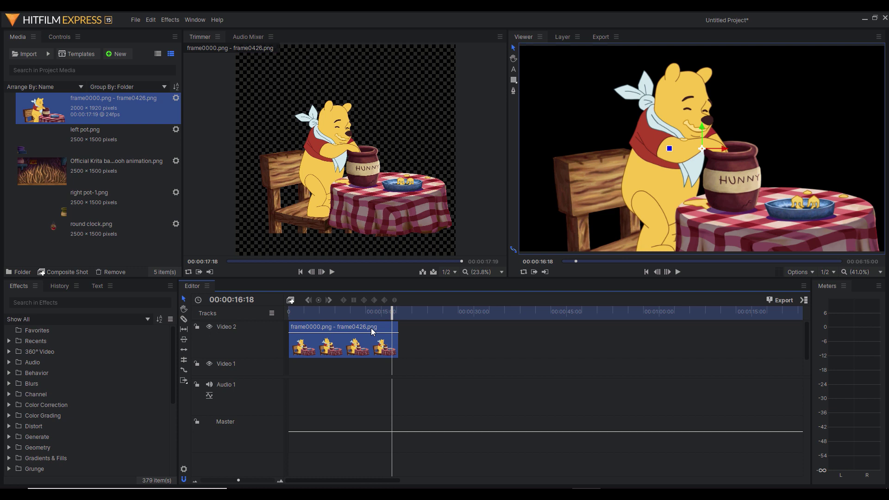
left_click_drag(392, 314, 402, 315)
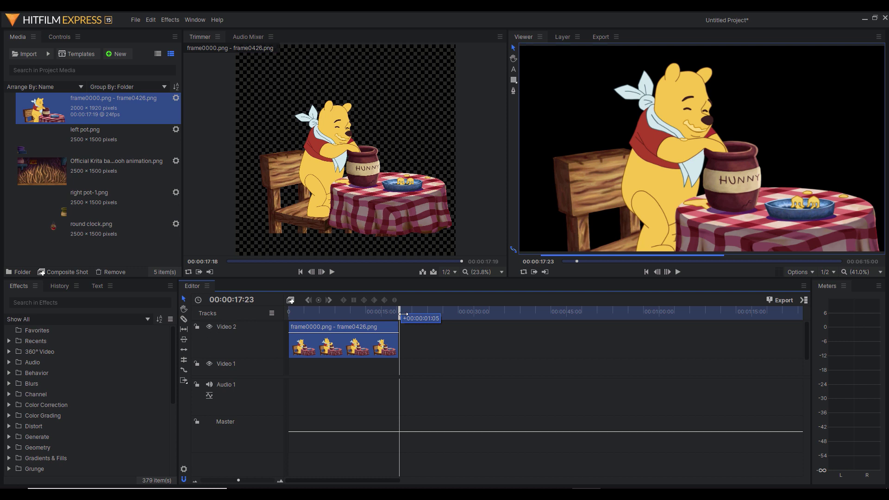
left_click_drag(403, 315, 416, 315)
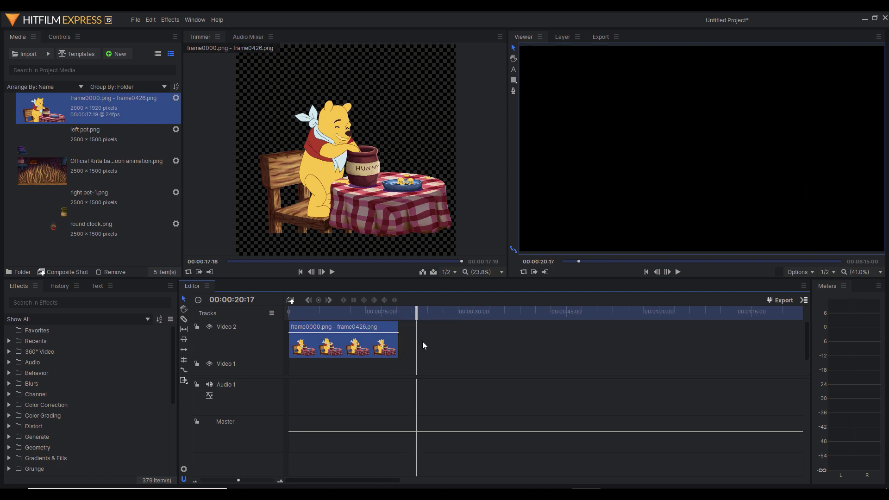
key("ctrl+v")
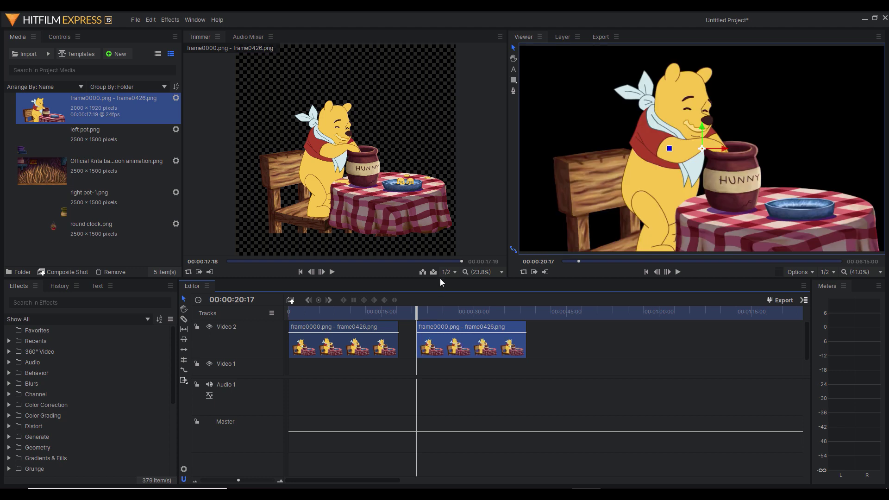
left_click_drag(418, 312, 549, 318)
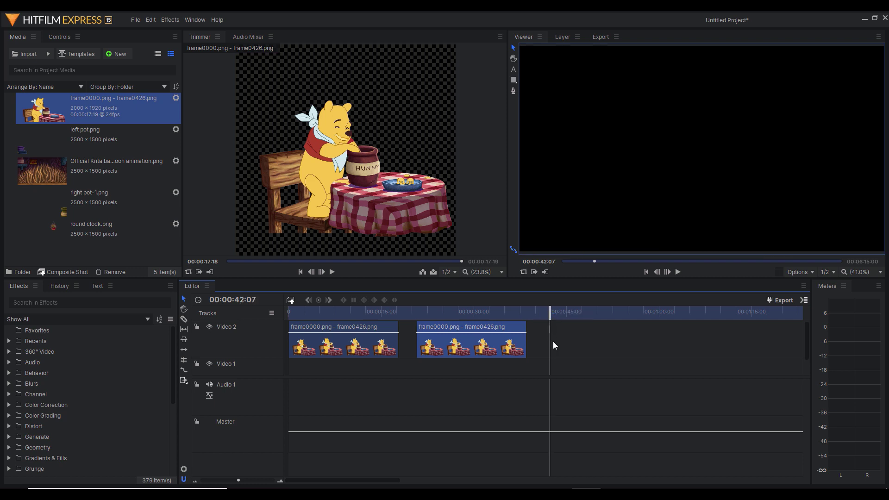
key("period")
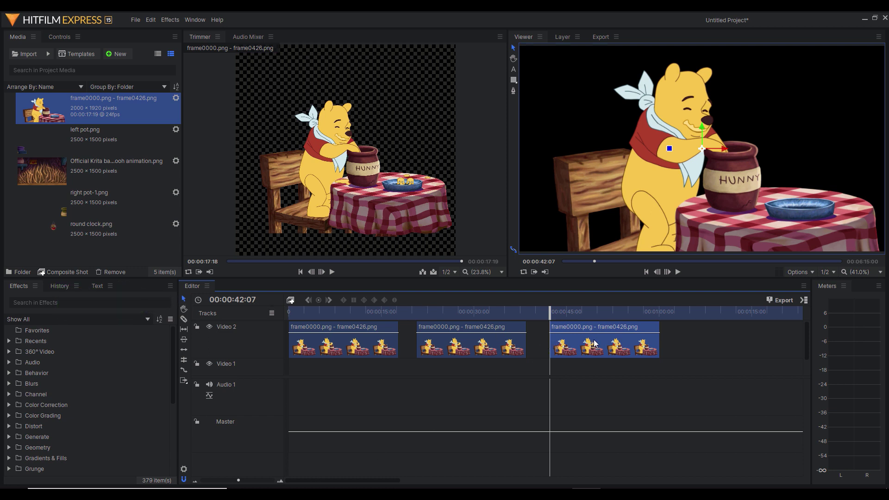
- Rearrange the three Pooh clips on Video 2 with the first at the start, the second at about 22 seconds and the third at about 47 seconds
right_click(676, 343)
left_click(630, 348)
left_click_drag(614, 345, 679, 343)
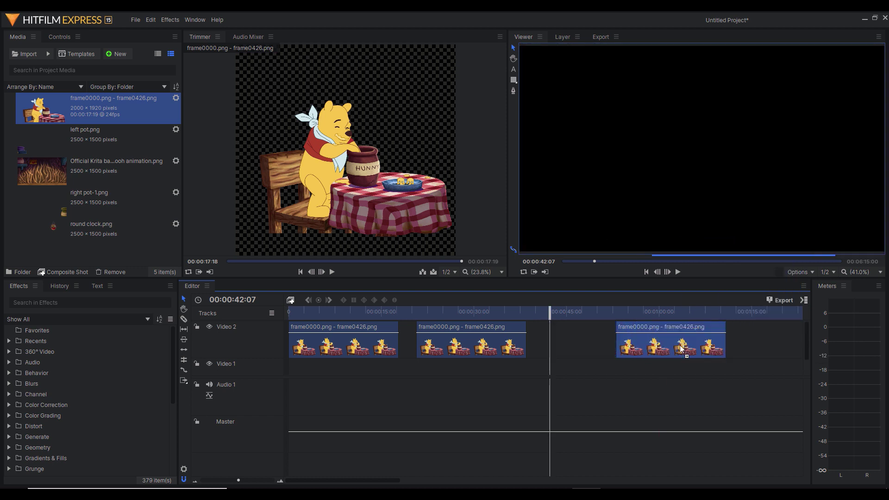
left_click(485, 347)
left_click_drag(485, 347, 531, 344)
left_click_drag(371, 345, 413, 346)
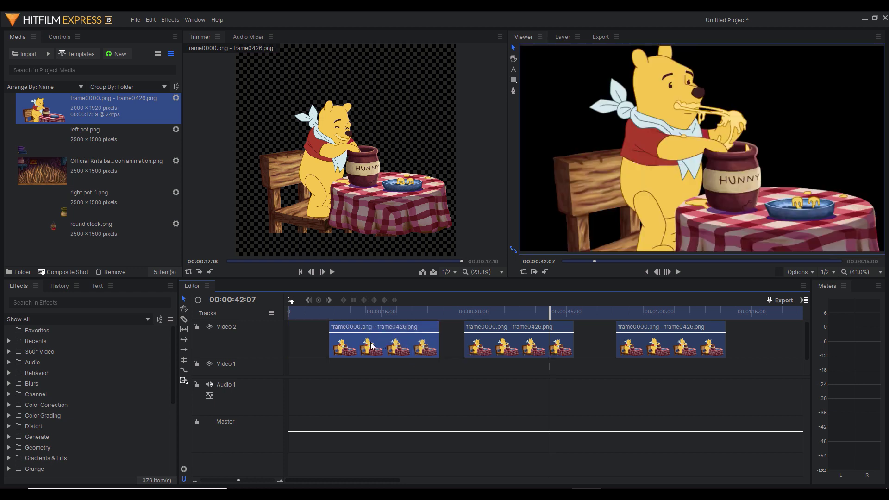
left_click_drag(365, 345, 333, 344)
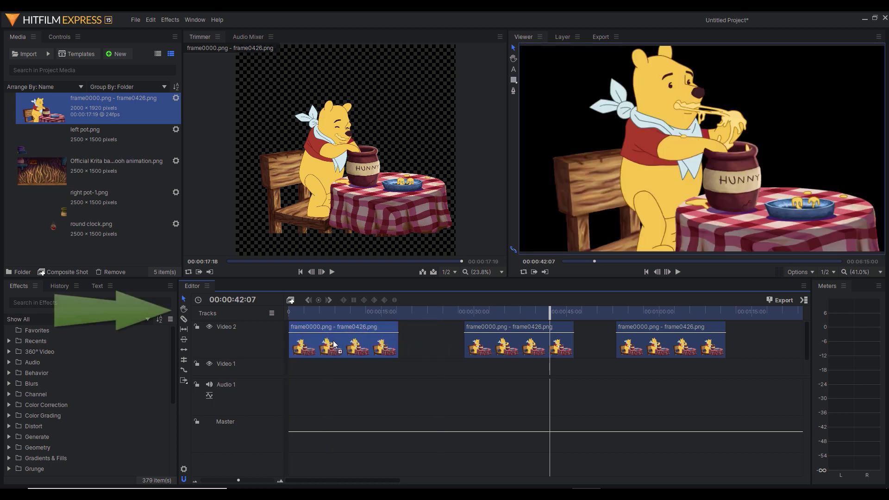
left_click_drag(516, 347, 479, 346)
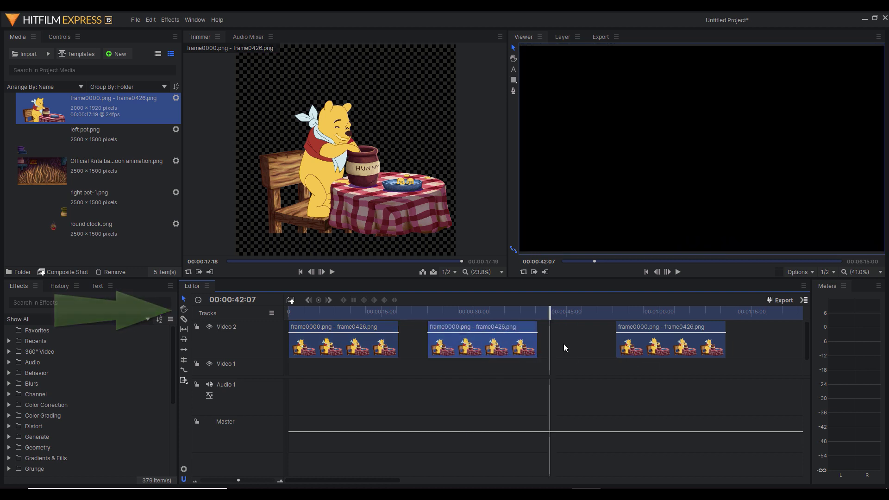
left_click(643, 343)
left_click_drag(640, 341, 607, 340)
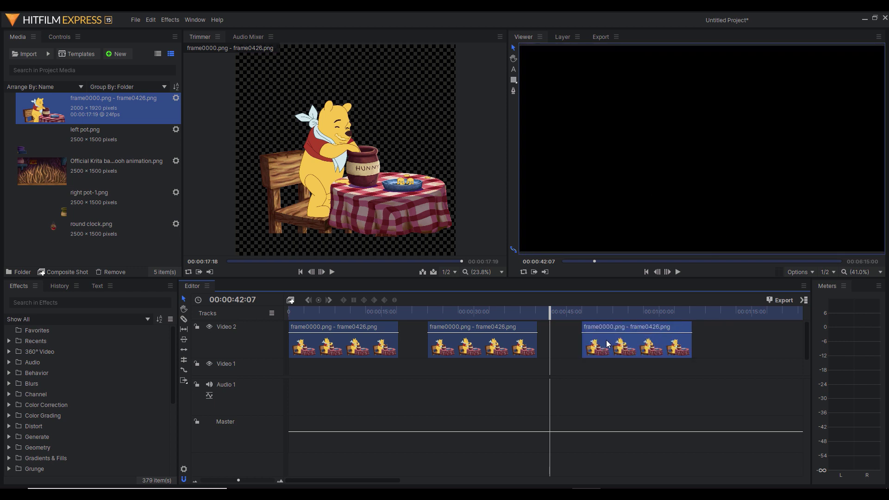
- Pan back and forth along the timeline with the Hand tool to look over the three Pooh clips on Video 2
left_click(184, 309)
left_click_drag(368, 374, 589, 409)
left_click_drag(509, 410, 406, 390)
left_click_drag(555, 385, 622, 370)
left_click_drag(453, 371, 599, 370)
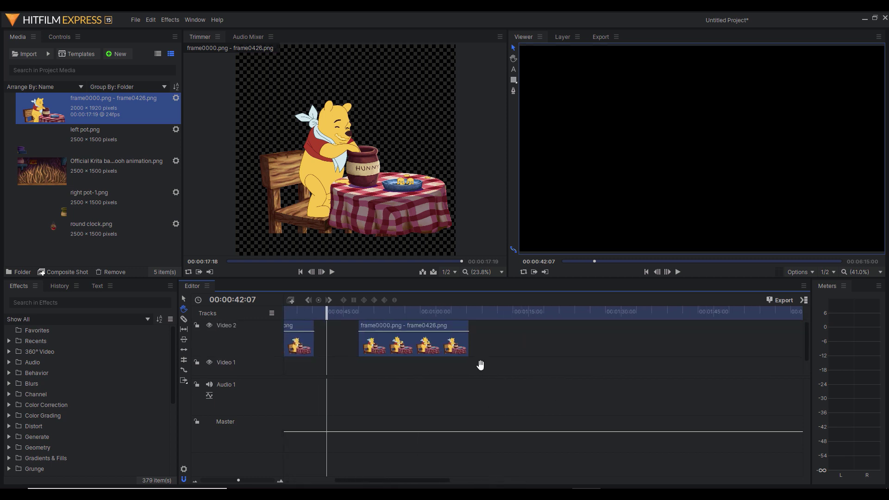
left_click_drag(485, 366, 516, 369)
scroll(711, 369, "down", 1)
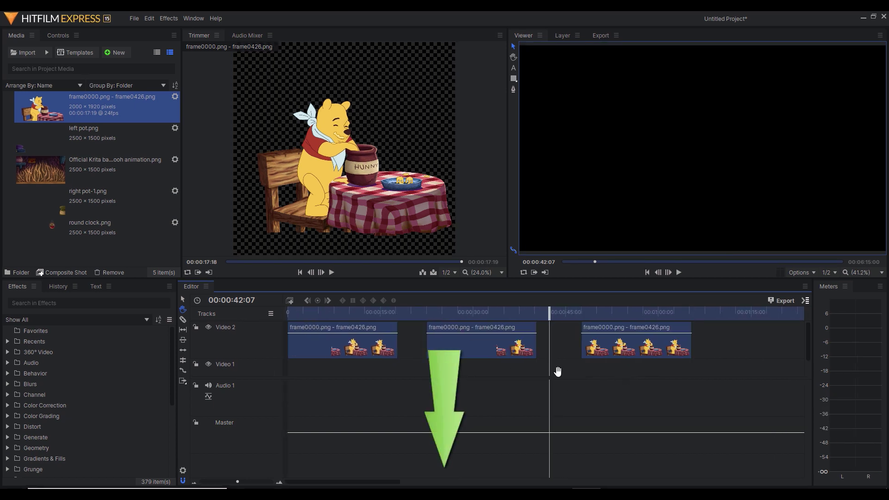
scroll(592, 373, "down", 3)
left_click_drag(670, 372, 585, 373)
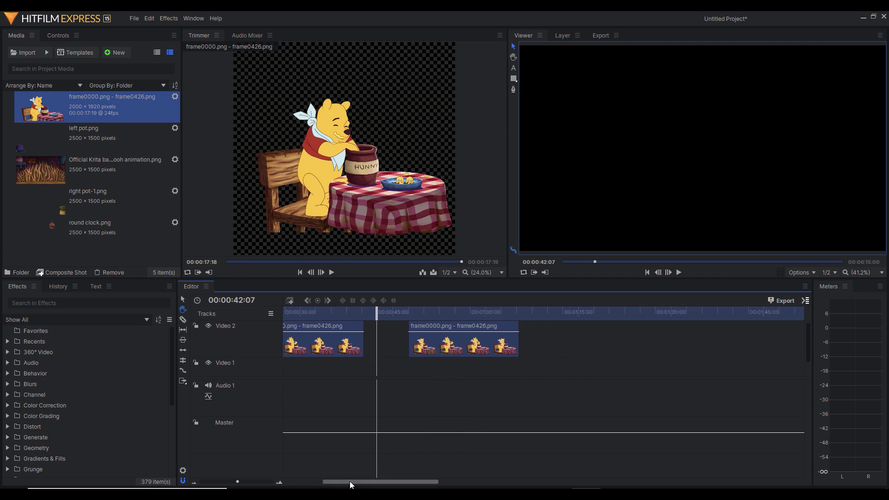
left_click_drag(351, 484, 304, 485)
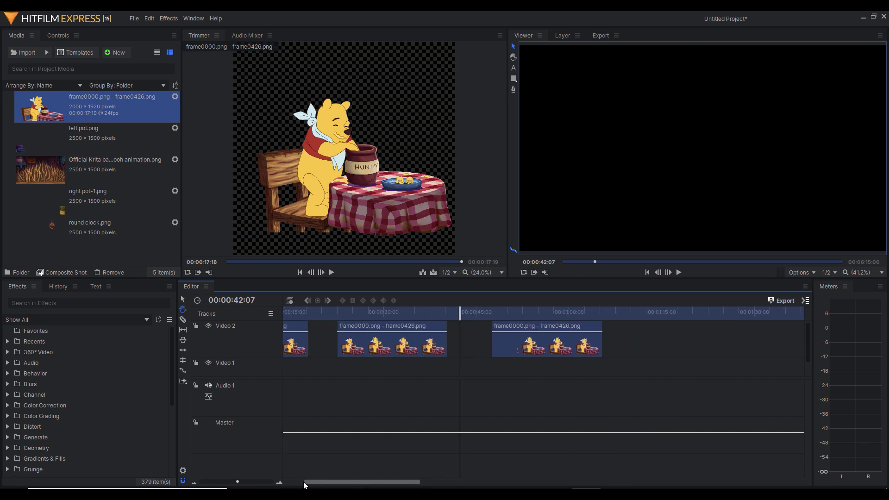
- Slice the second Pooh clip on Video 2 at 00:00:34:23
scroll(304, 485, "up", 2)
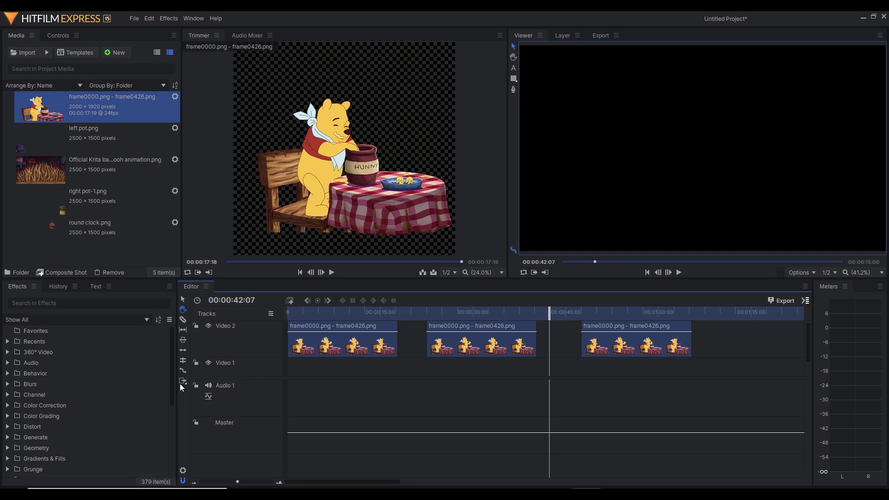
left_click(183, 319)
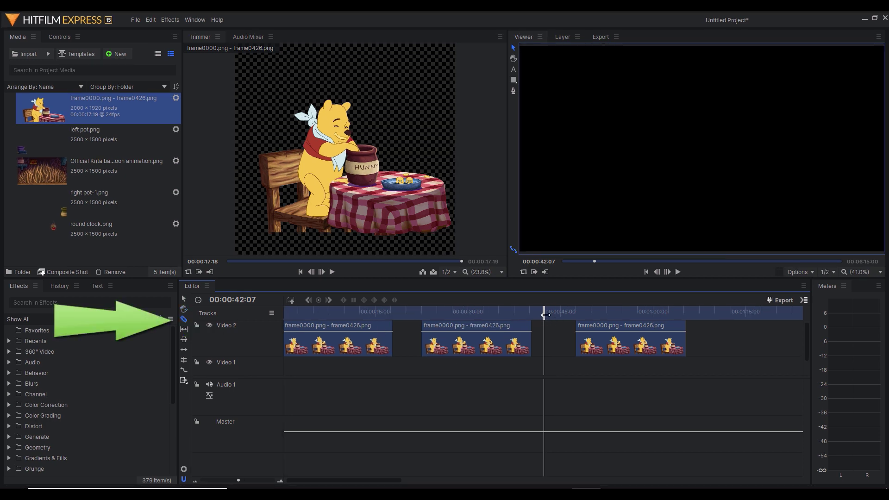
left_click_drag(545, 314, 505, 317)
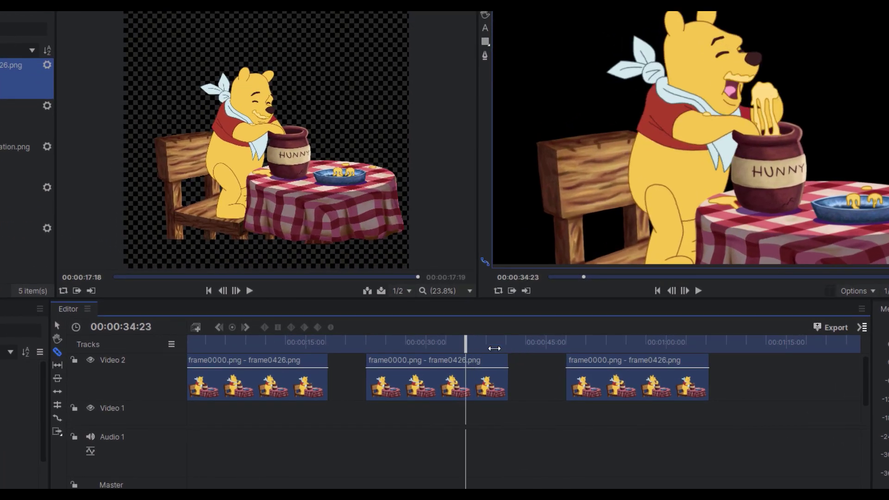
left_click(466, 362)
- Shift the cut-off end of the second Pooh clip about 3 seconds along Video 2, leaving a gap, and select each piece in turn
left_click_drag(465, 343, 432, 344)
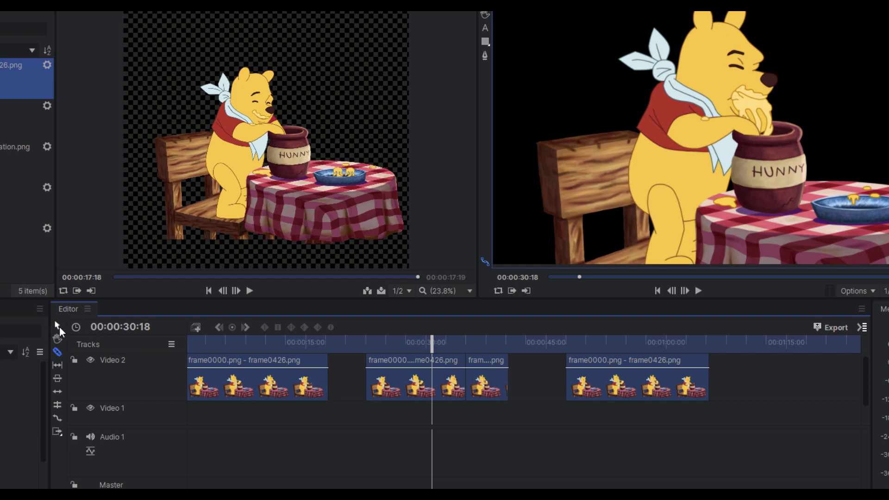
left_click(56, 325)
left_click_drag(483, 383, 507, 383)
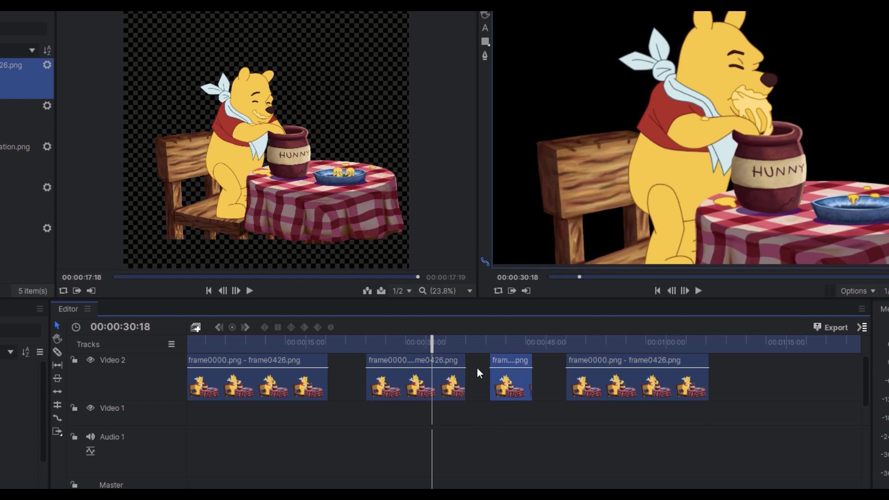
left_click(446, 381)
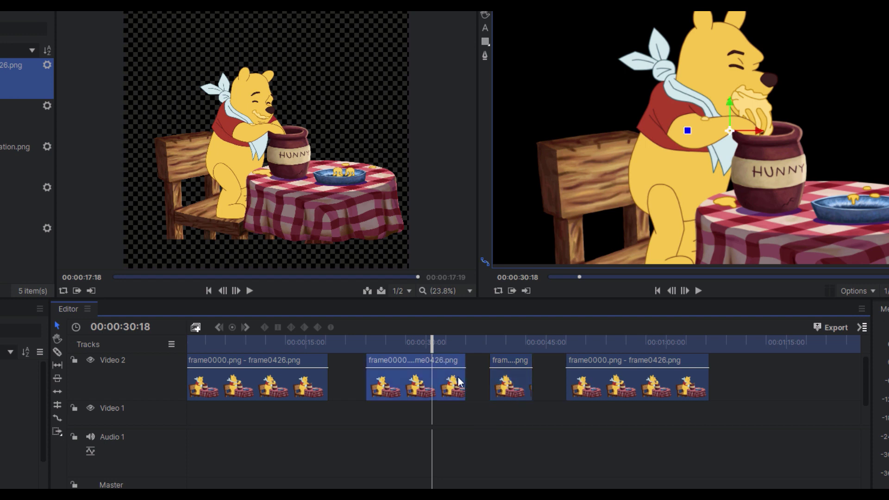
left_click(511, 380)
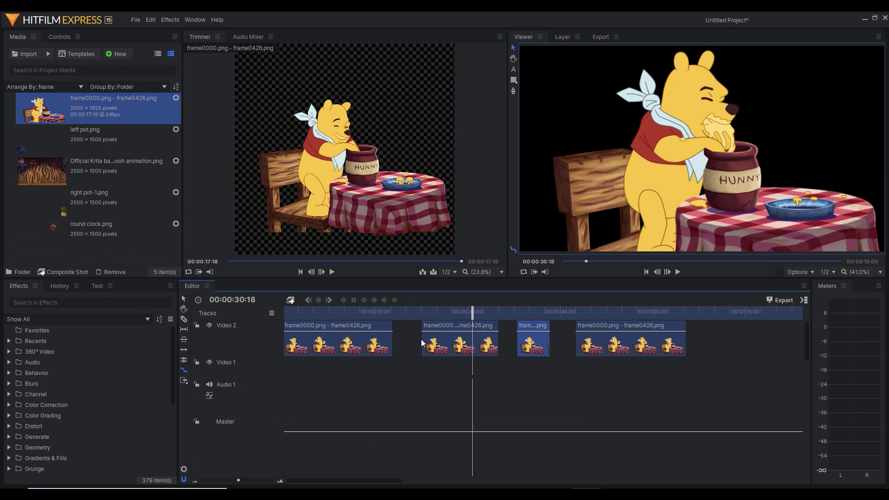
- Rate-stretch the third Pooh clip on Video 2 to about one minute long and play part of it to check the slower motion
left_click(640, 345)
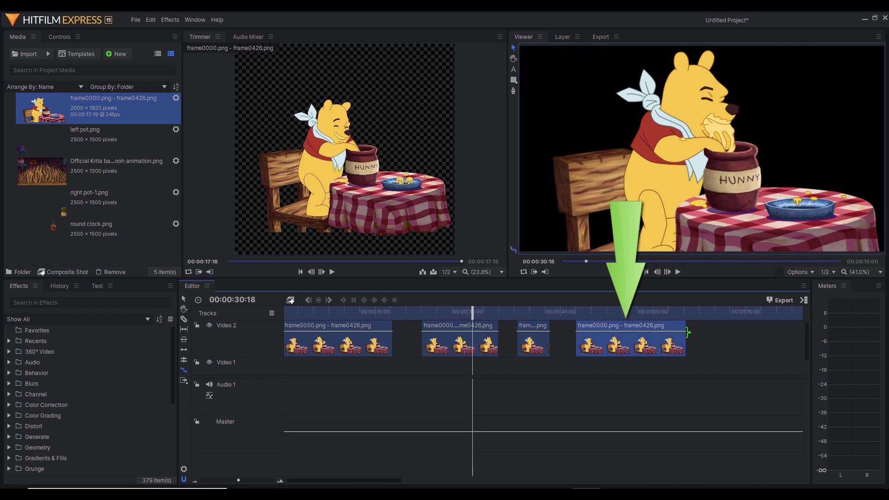
left_click_drag(688, 332, 800, 341)
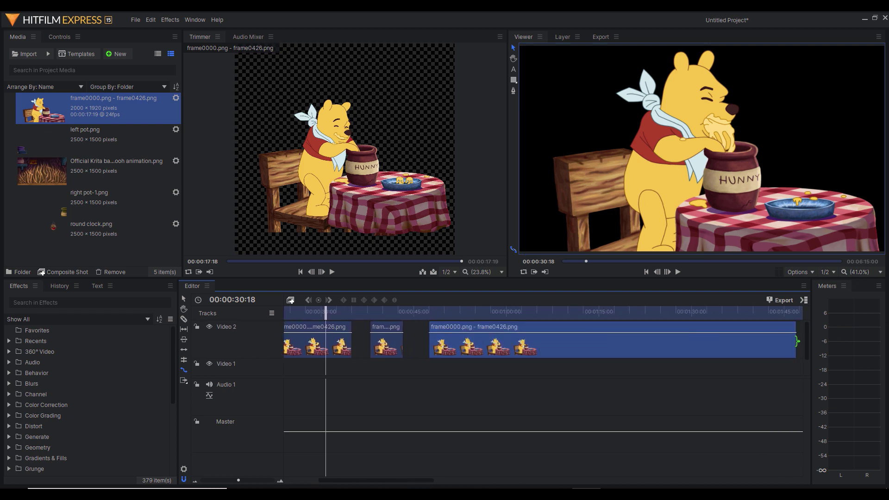
left_click_drag(326, 311, 447, 327)
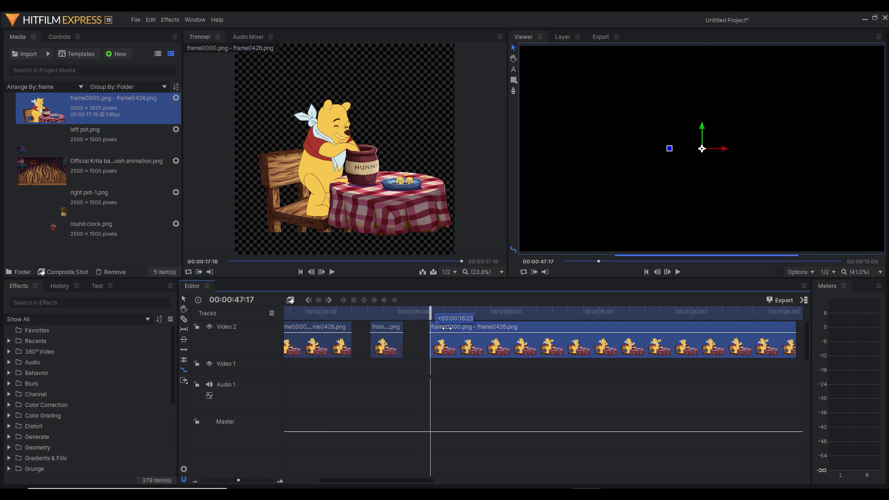
left_click_drag(447, 327, 513, 327)
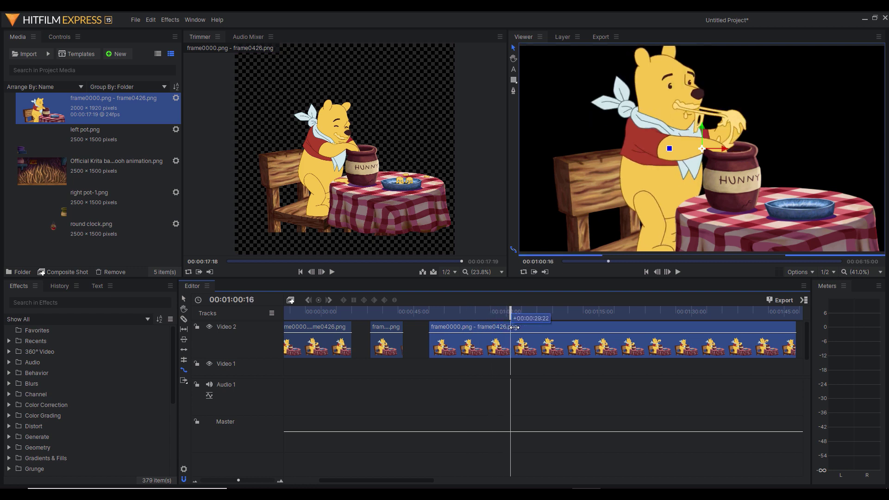
left_click(678, 272)
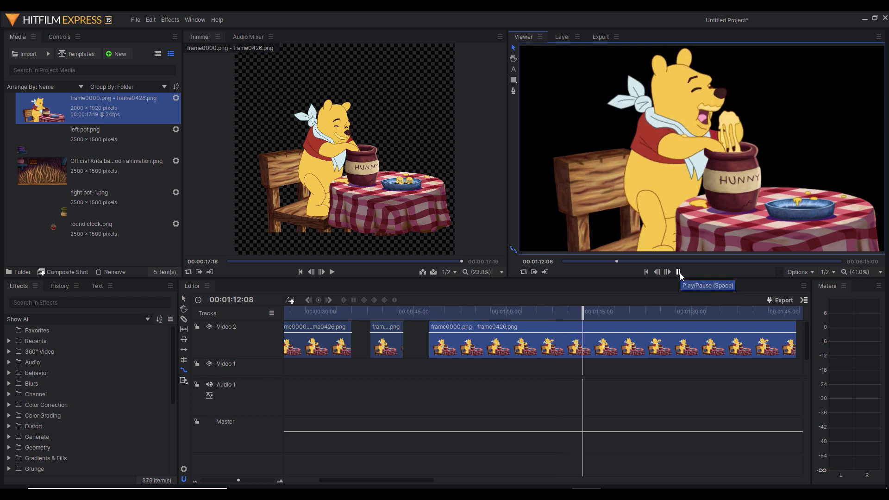
left_click(678, 272)
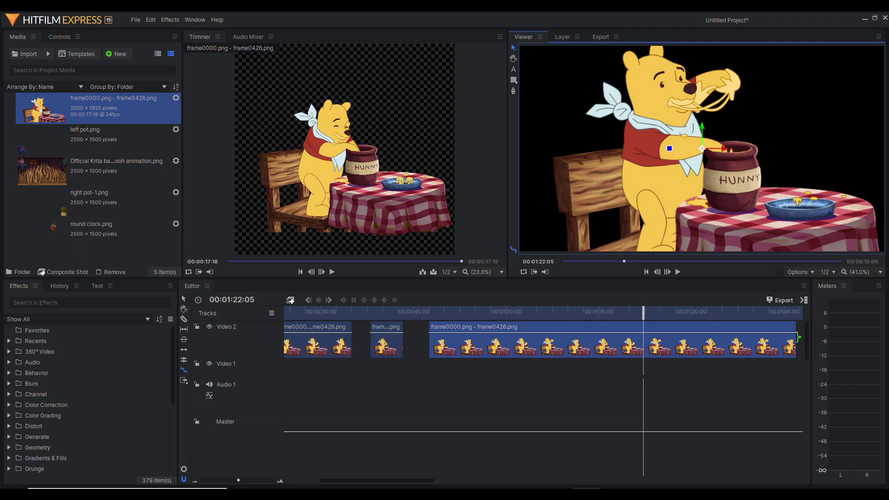
- Rate-stretch the third Pooh clip down to about 7 seconds and play it from its start to check the faster motion
left_click_drag(797, 337, 472, 332)
left_click_drag(641, 312, 430, 317)
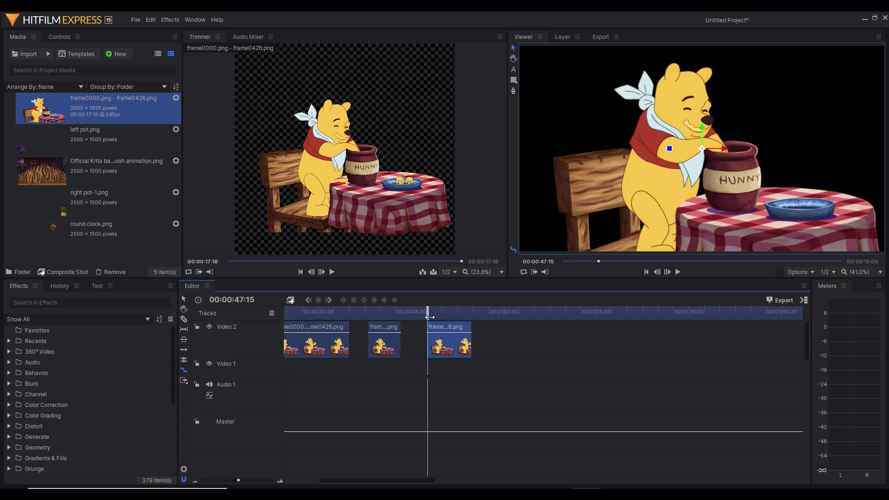
left_click(678, 272)
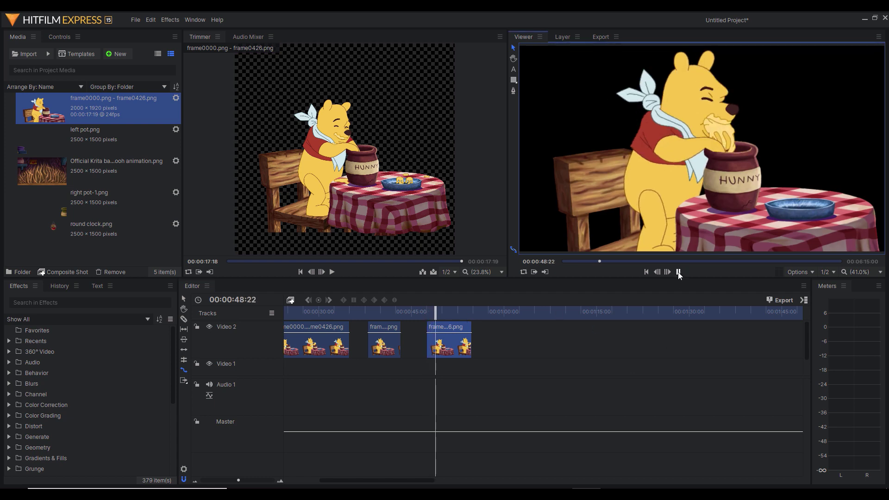
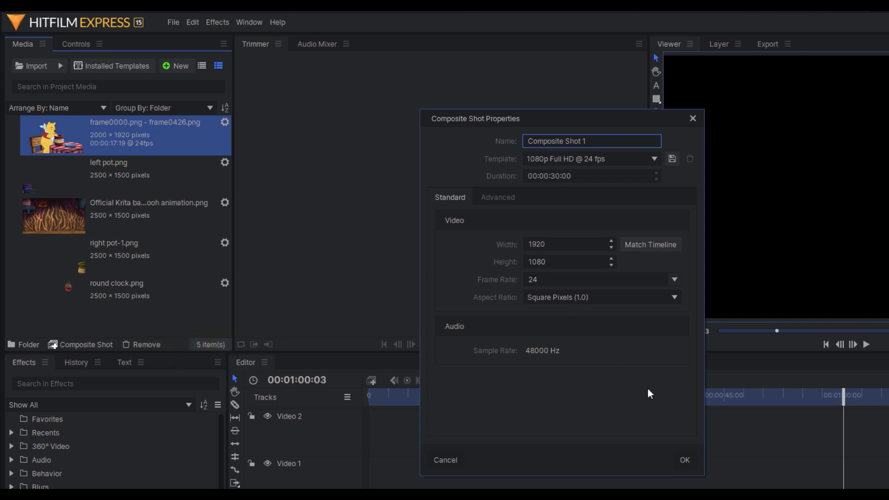
- Create Composite Shot 1 as 1080p Full HD at 24 fps lasting 00:00:30:00, and switch to the Compositing workspace
left_click(684, 460)
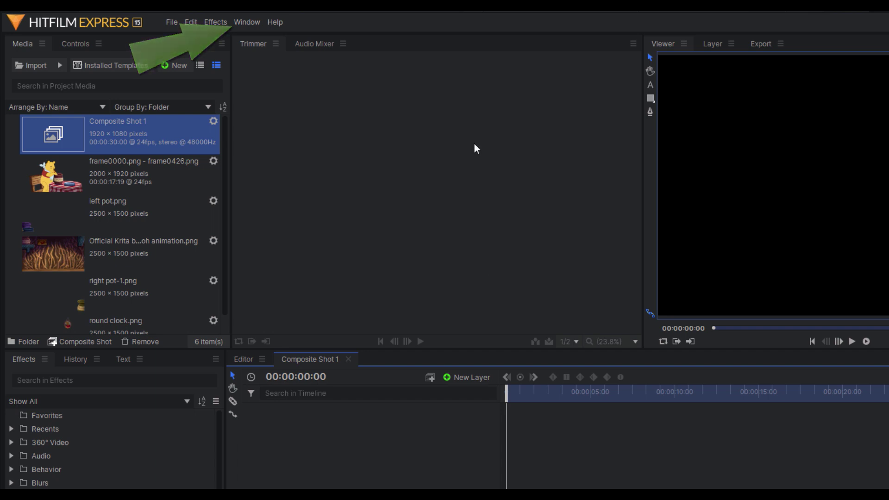
left_click(246, 21)
mouse_move(274, 39)
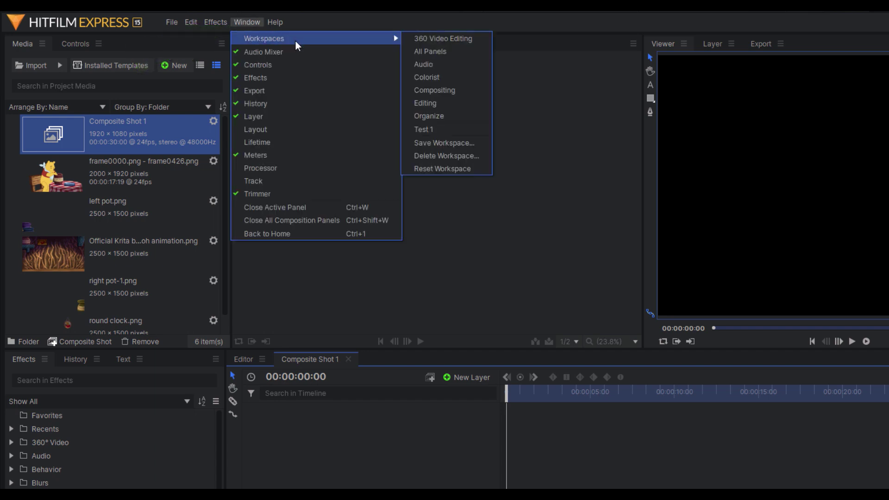
left_click(431, 94)
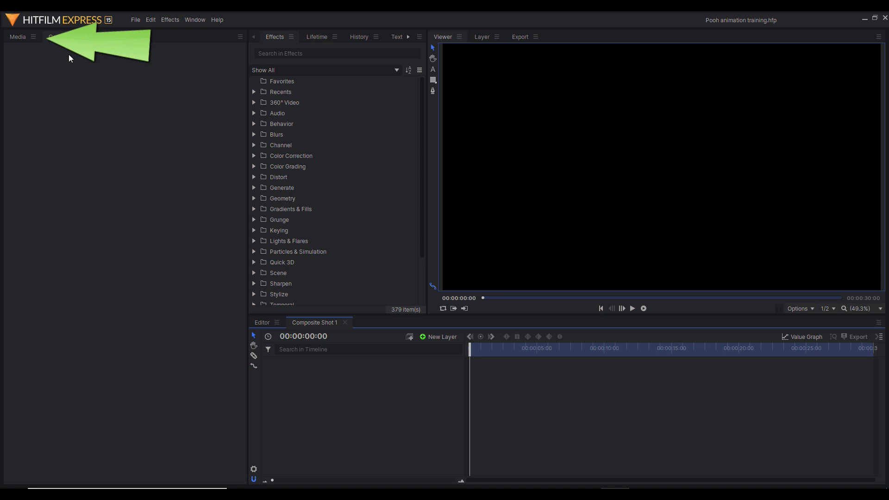
- Add the Pooh frame sequence from the project media to Composite Shot 1 and rename its layer "image sequence"
left_click(18, 37)
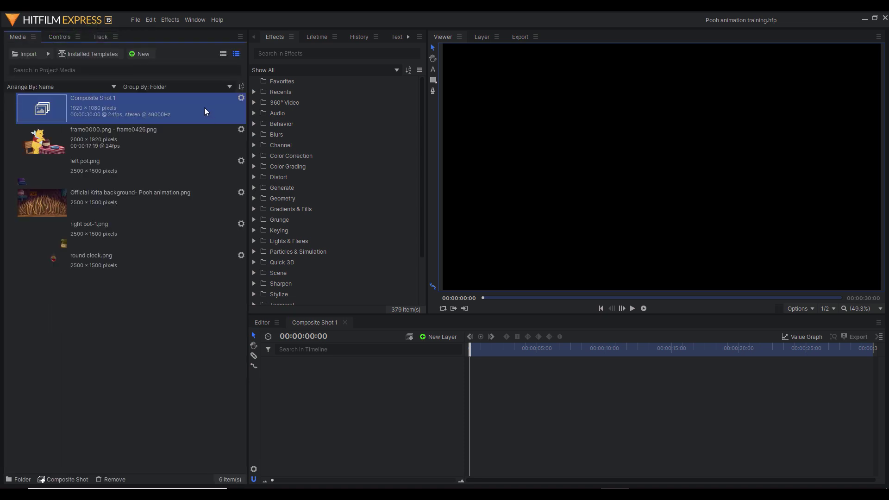
left_click(157, 133)
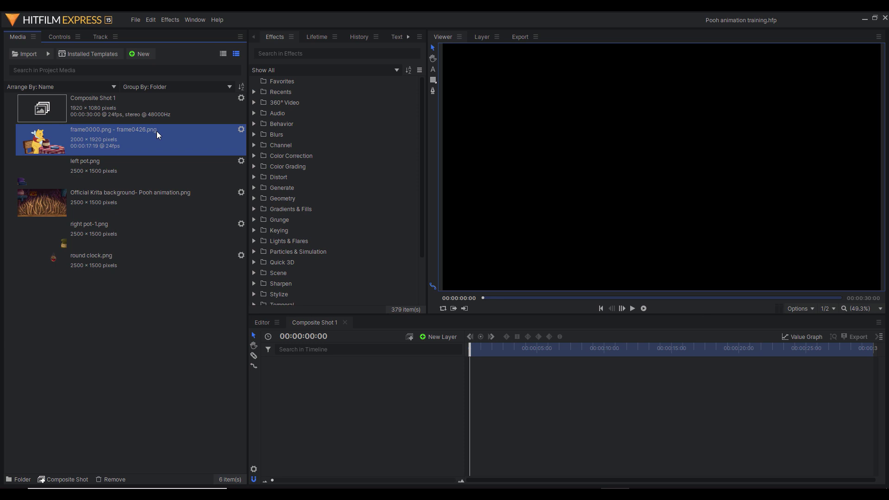
left_click_drag(156, 133, 337, 363)
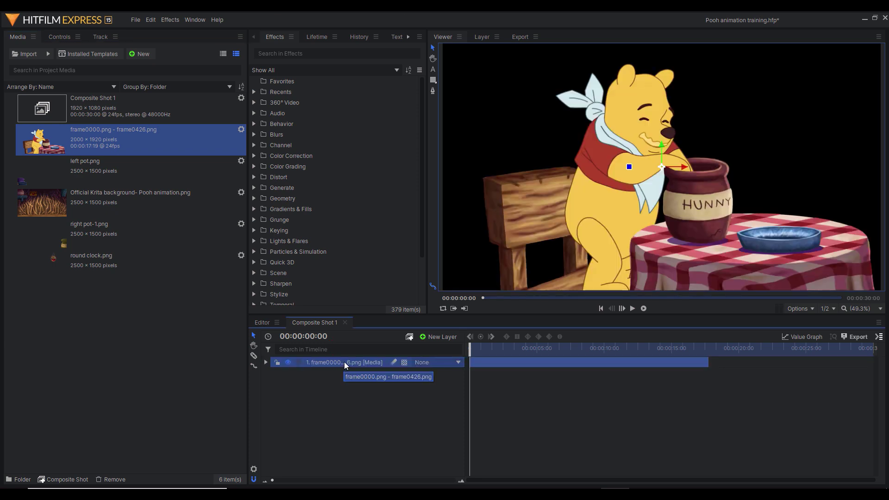
right_click(343, 362)
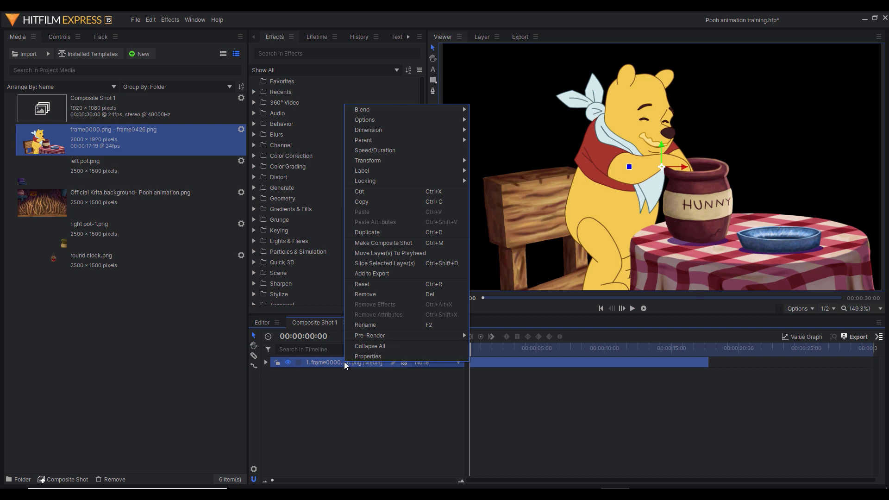
left_click(368, 323)
type("Image ")
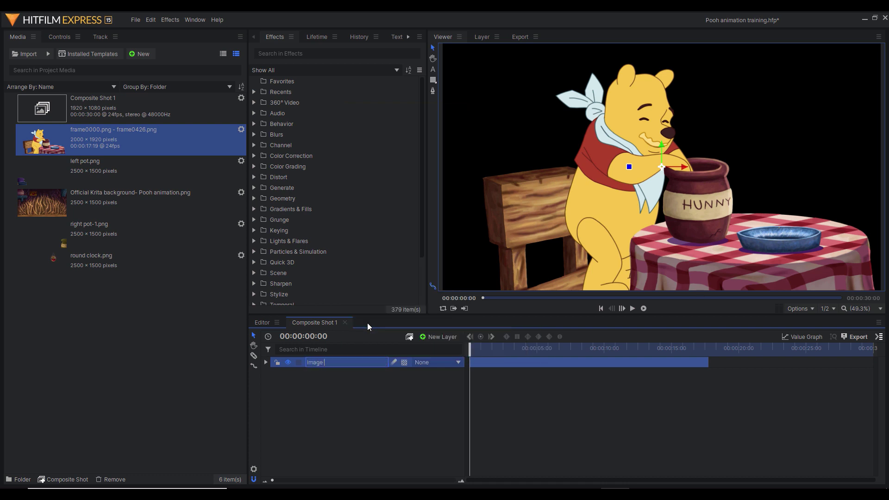
type("sequence")
left_click(357, 399)
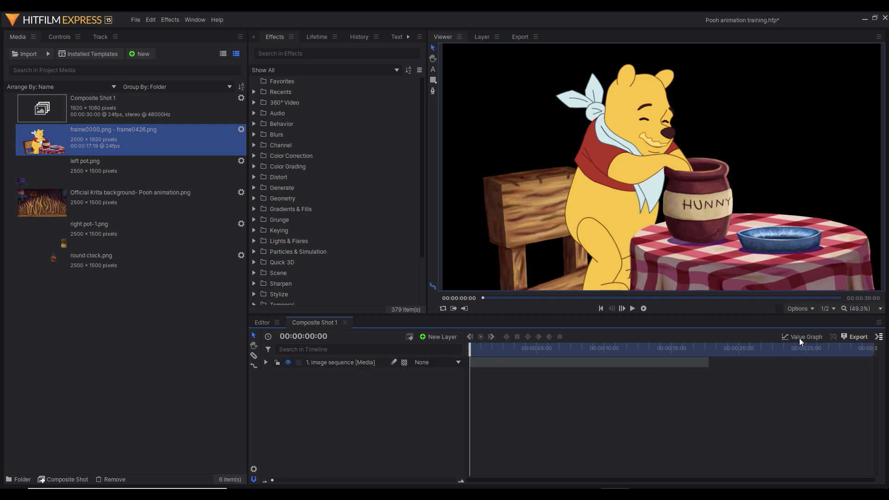
- Scale down the image sequence layer so Pooh, the chair and the table fit inside the frame, and lock the layer
left_click(870, 311)
left_click(870, 309)
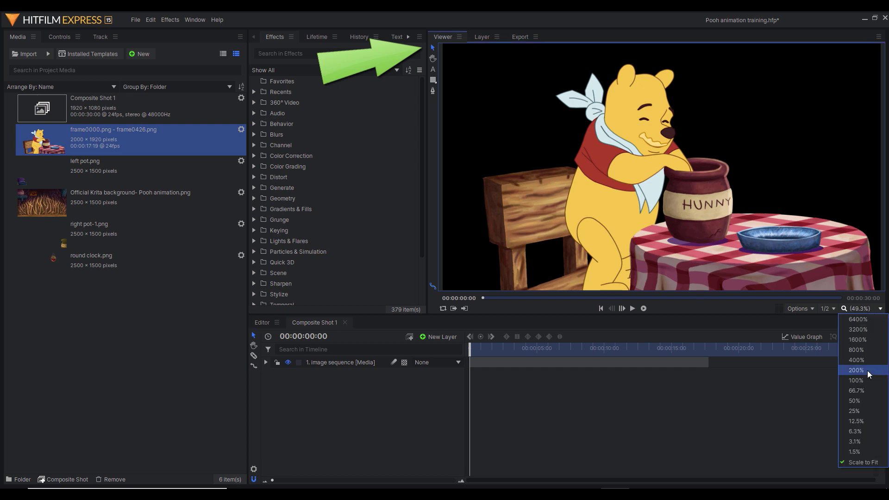
left_click(857, 411)
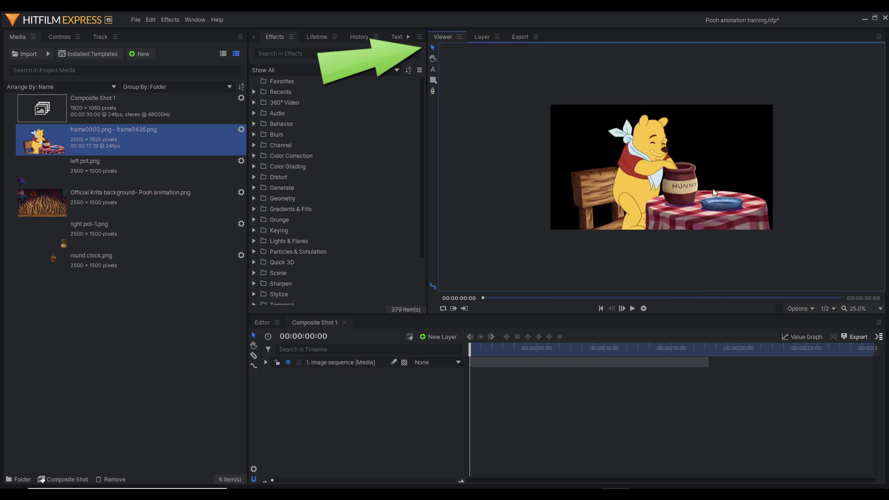
left_click(634, 199)
left_click_drag(776, 56, 746, 139)
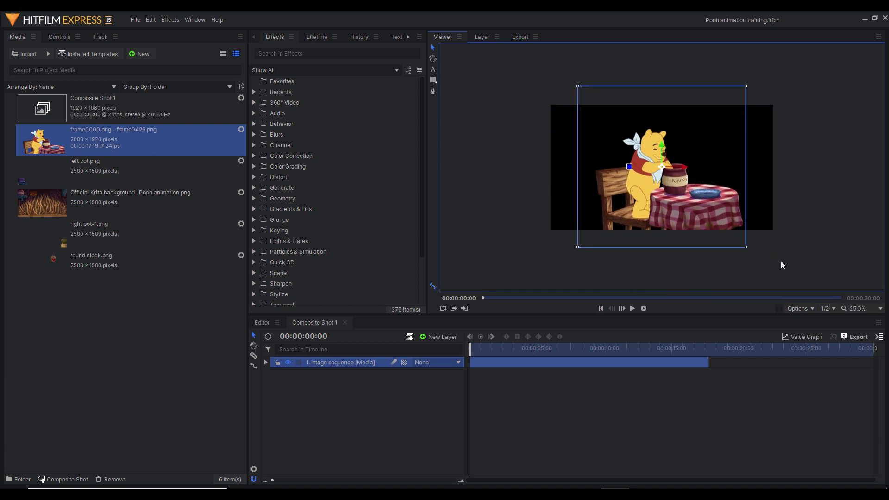
left_click(824, 240)
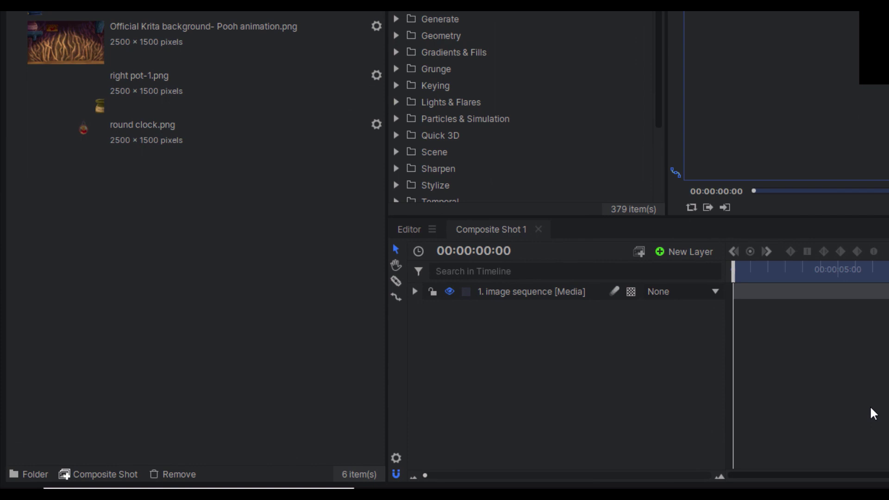
left_click(435, 296)
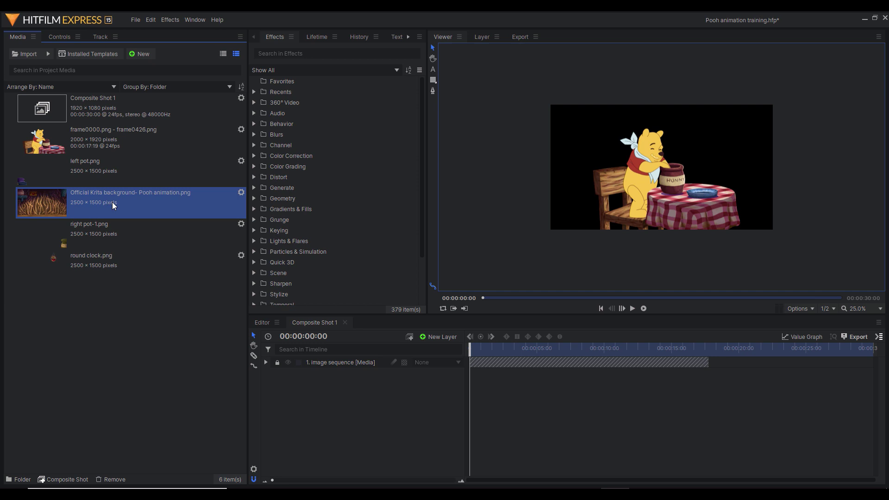
- Add the Official Krita background below the image sequence layer, scale it down to suit the frame, and lock it
left_click_drag(113, 206, 293, 368)
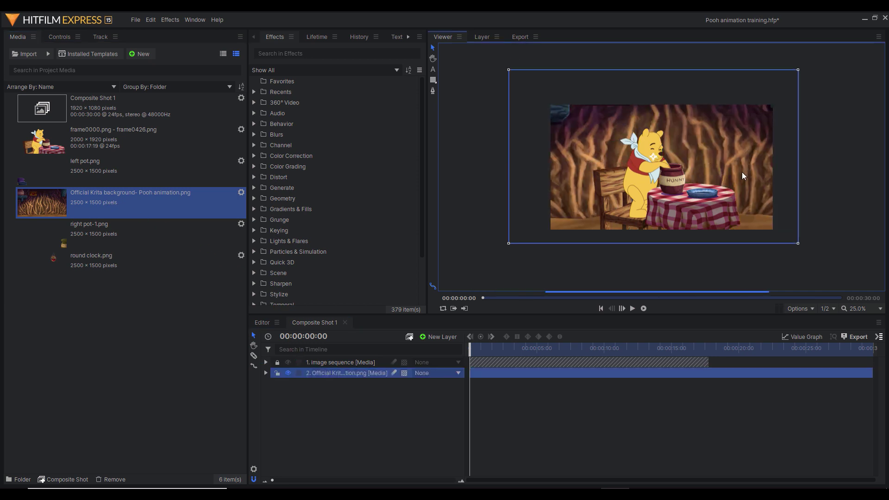
left_click_drag(814, 250, 782, 233)
scroll(772, 157, "up", 2)
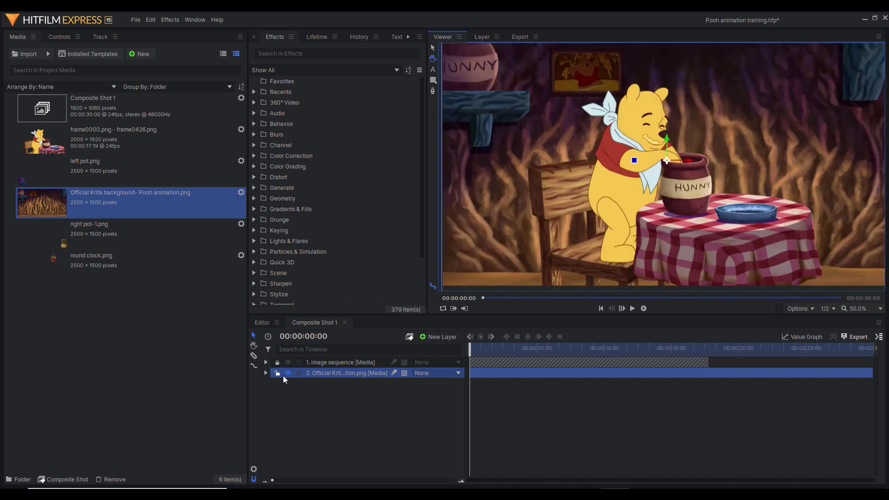
left_click(278, 374)
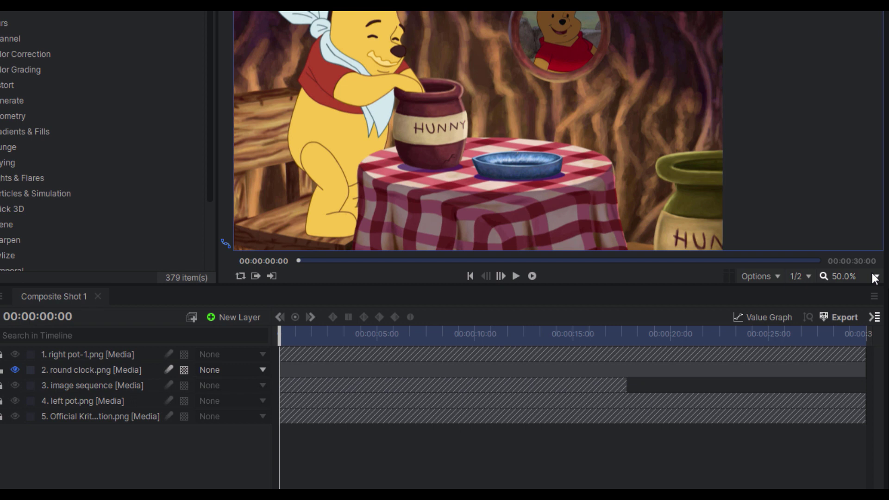
- Set the viewer zoom to 25% to look over the whole layered composition
left_click(874, 277)
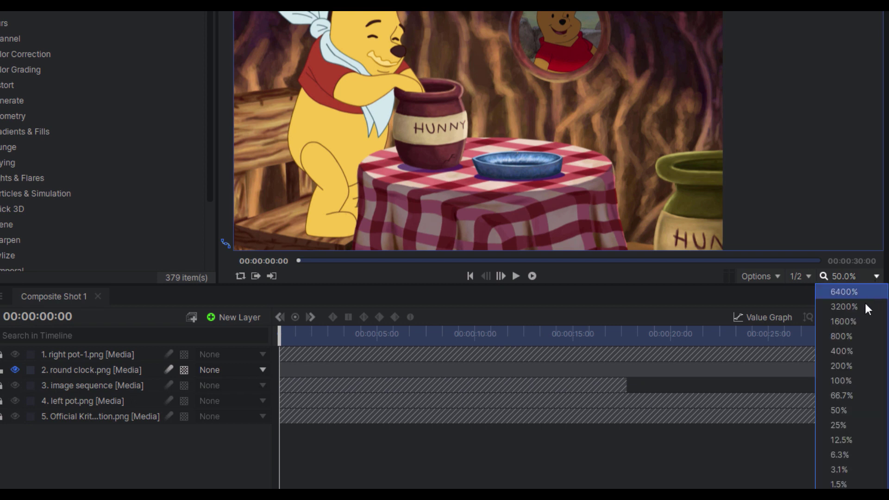
left_click(835, 427)
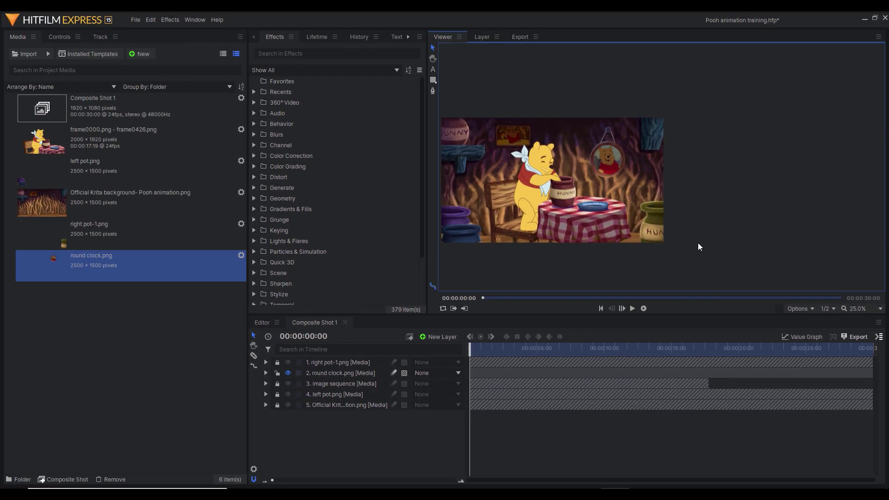
- Lock the round clock layer in Composite Shot 1
key("h")
left_click_drag(579, 199, 666, 205)
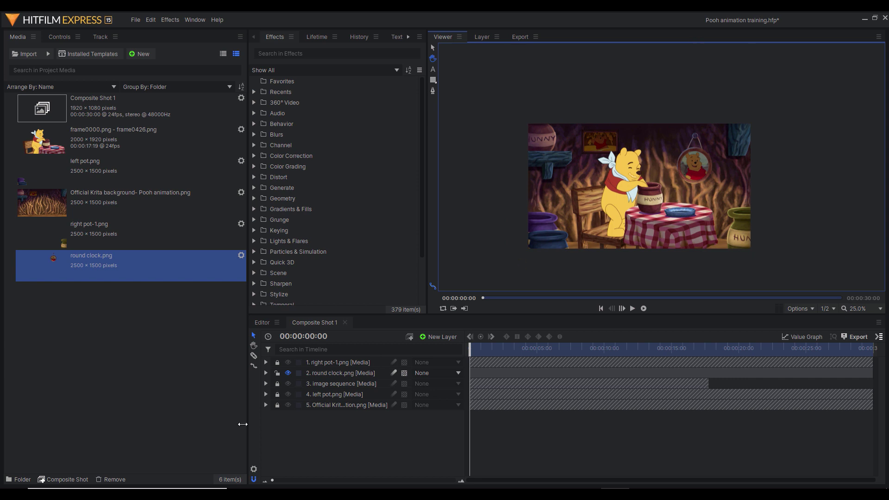
left_click(278, 373)
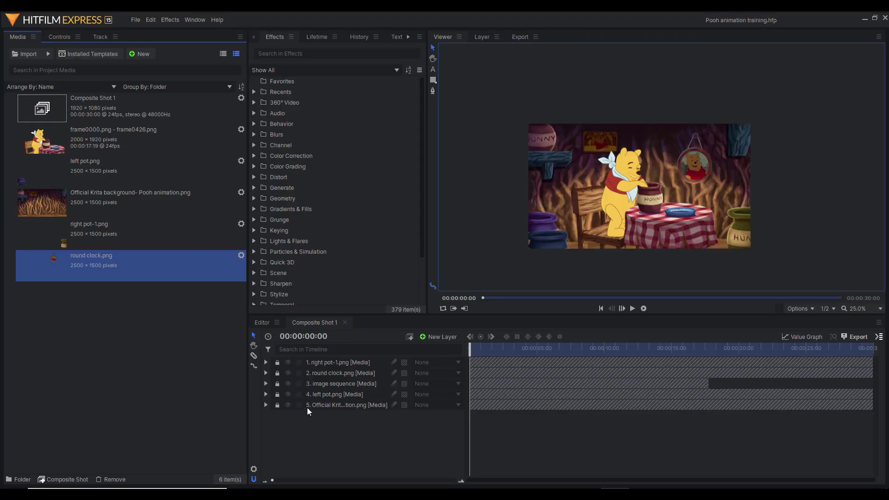
- Unlock the image sequence layer and show its transform properties with a widened keyframe timeline beside them
left_click(277, 386)
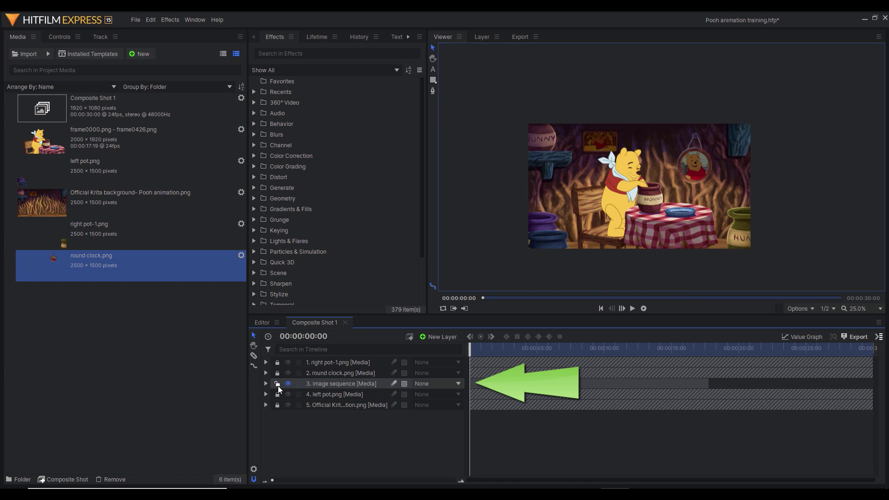
left_click(503, 384)
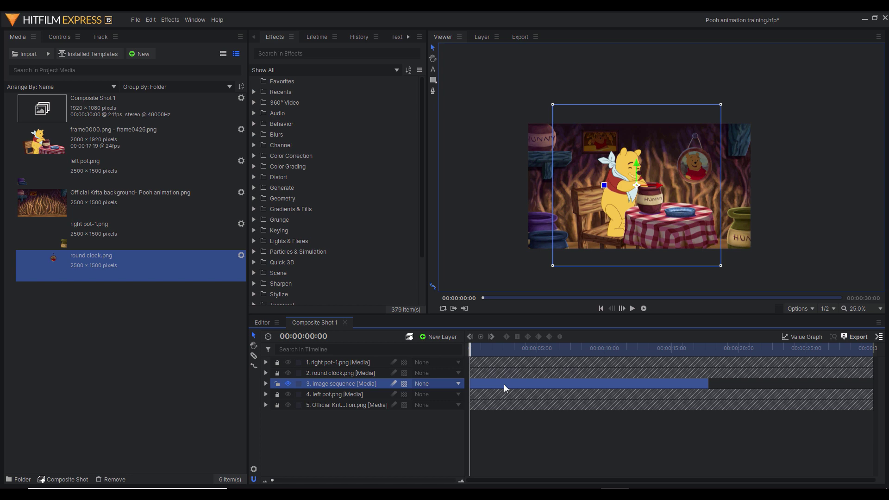
left_click(62, 36)
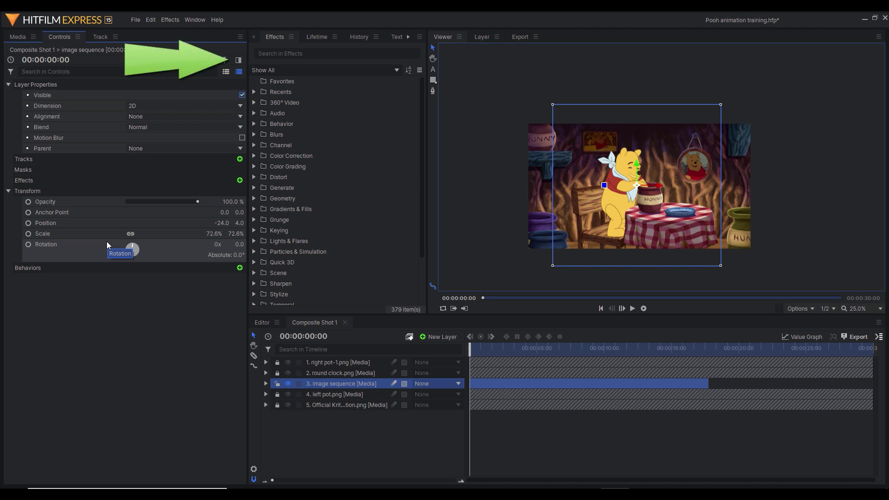
left_click(239, 61)
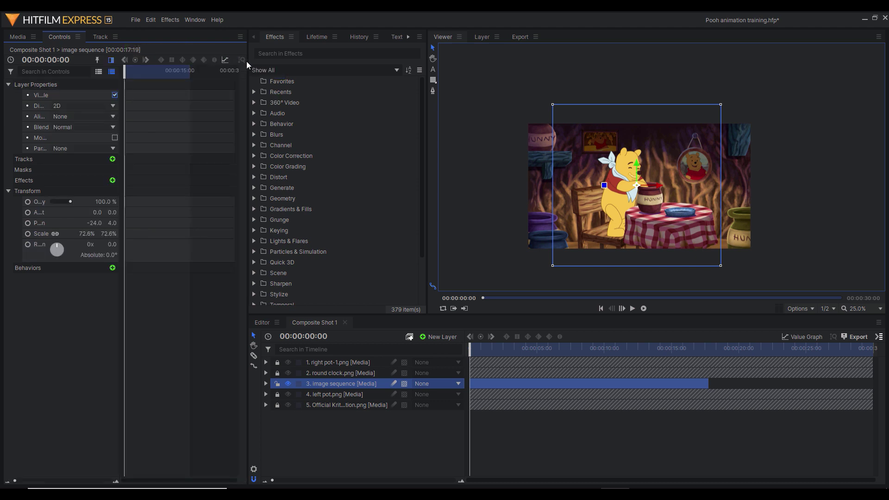
left_click_drag(248, 61, 393, 102)
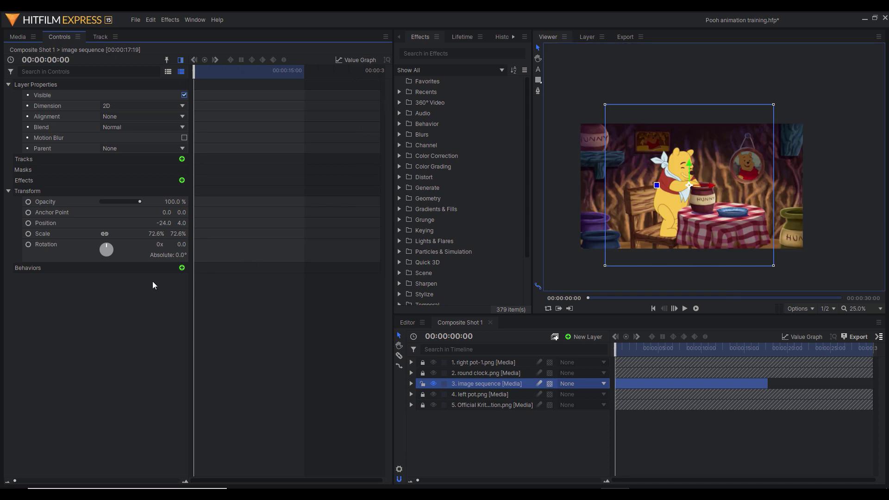
- Move the image sequence layer off the frame's left edge to about -1684, 12 and keyframe its Position at 00:00:00:00
left_click(50, 225)
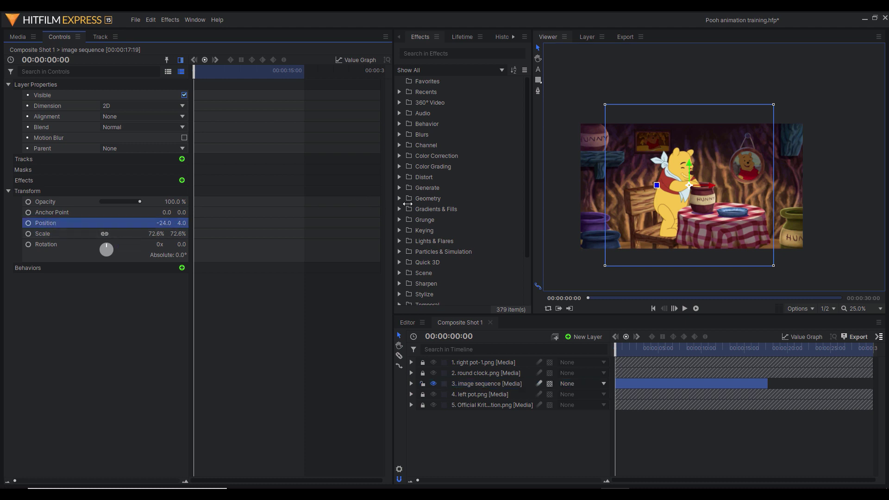
left_click_drag(668, 222, 477, 221)
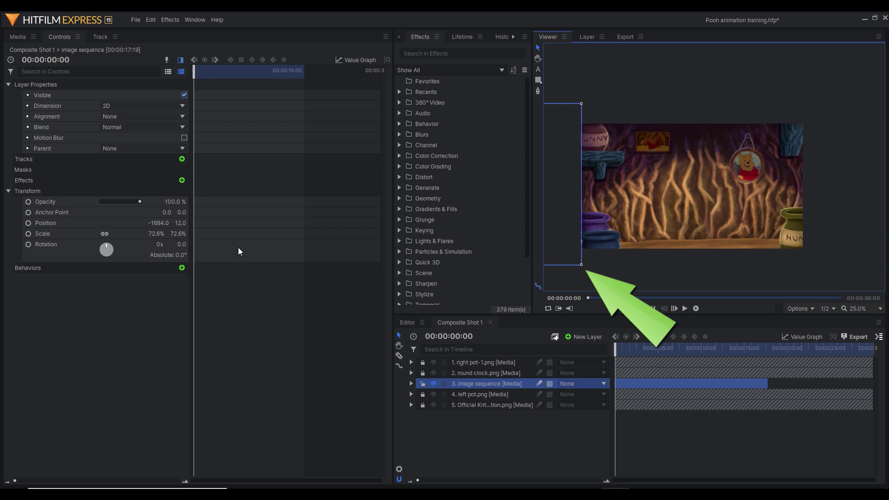
left_click(118, 223)
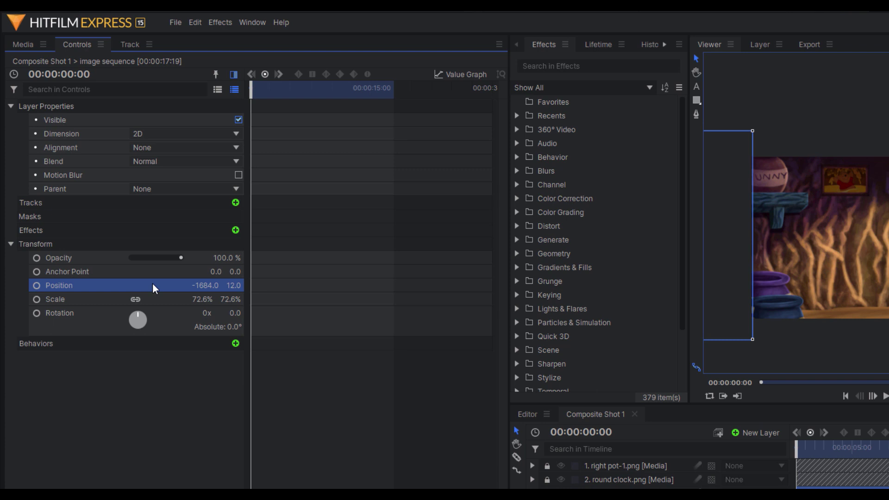
left_click(264, 75)
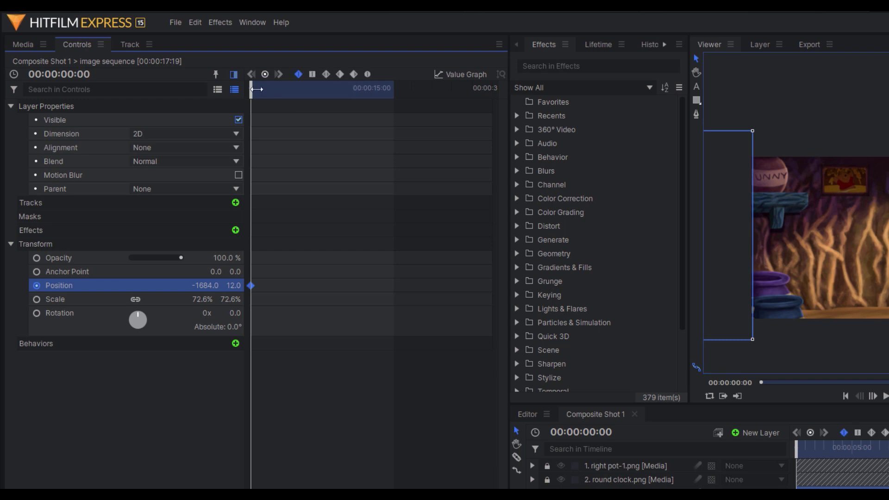
- At 00:00:10:12, move the image sequence layer back into the frame at about -88, 8 to create a second Position keyframe
left_click_drag(252, 90, 301, 102)
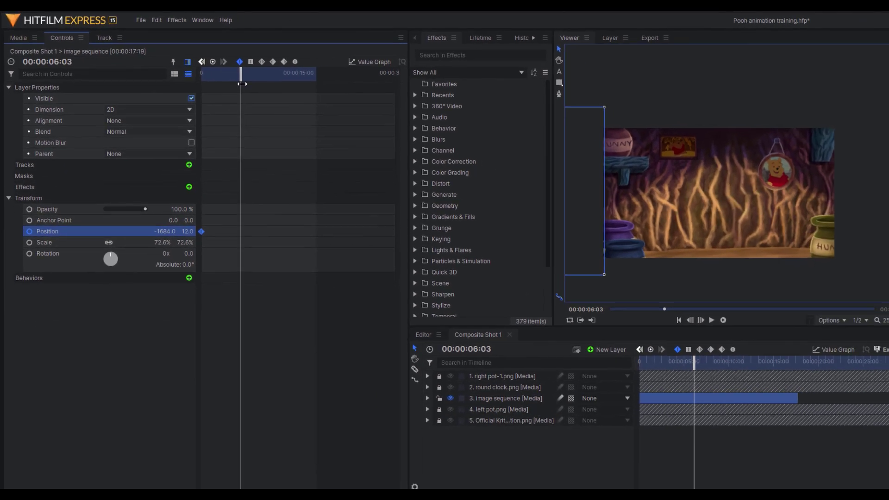
left_click_drag(232, 75, 259, 77)
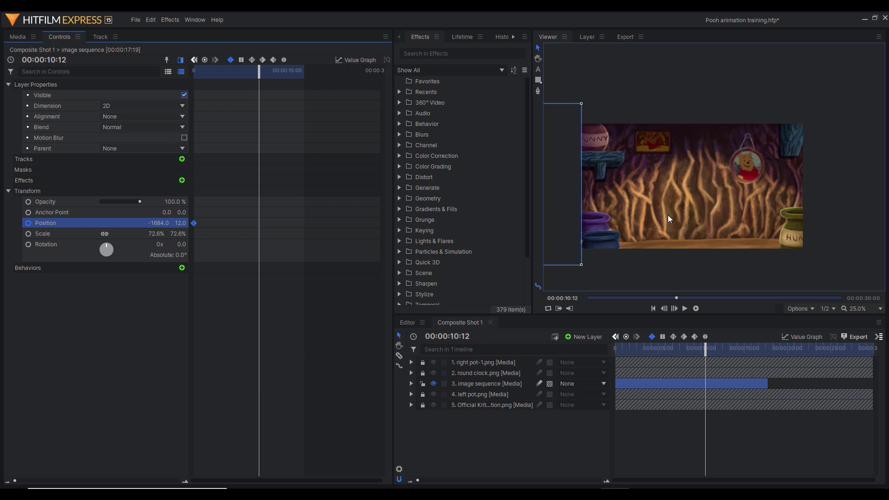
left_click_drag(563, 193, 748, 193)
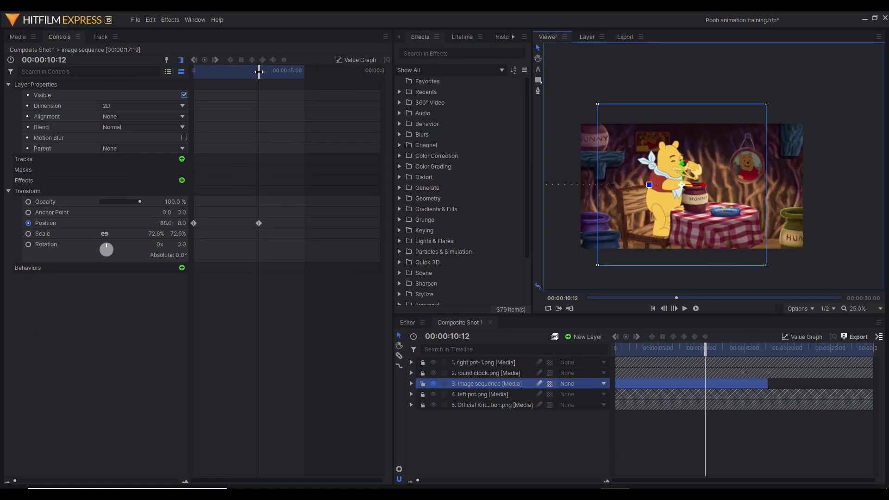
left_click(259, 72)
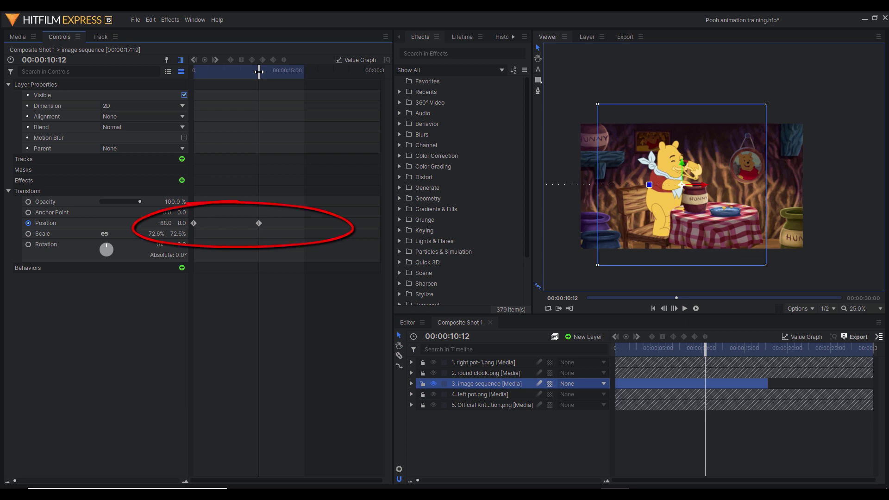
- Return to the start of the composition, save the project, and play back Pooh's slide-in from the left
mouse_move(258, 72)
left_mouse_down()
mouse_move(188, 72)
mouse_move(253, 71)
left_mouse_up()
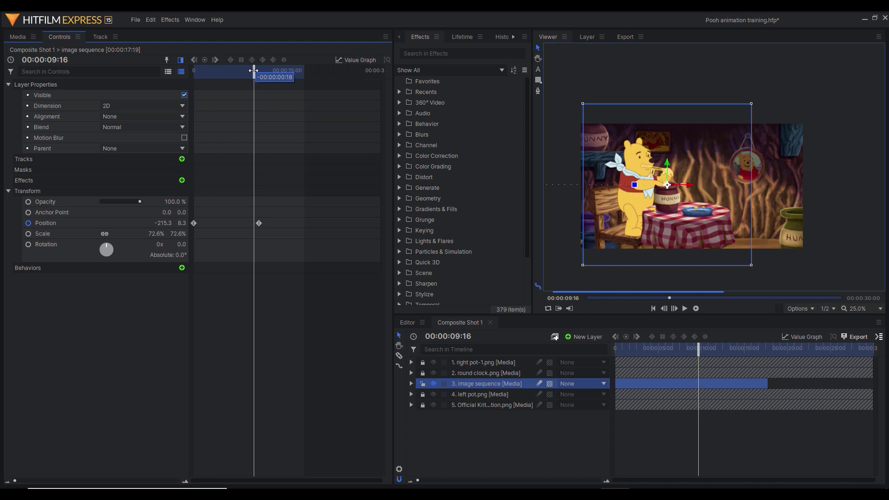
left_click_drag(253, 70, 190, 73)
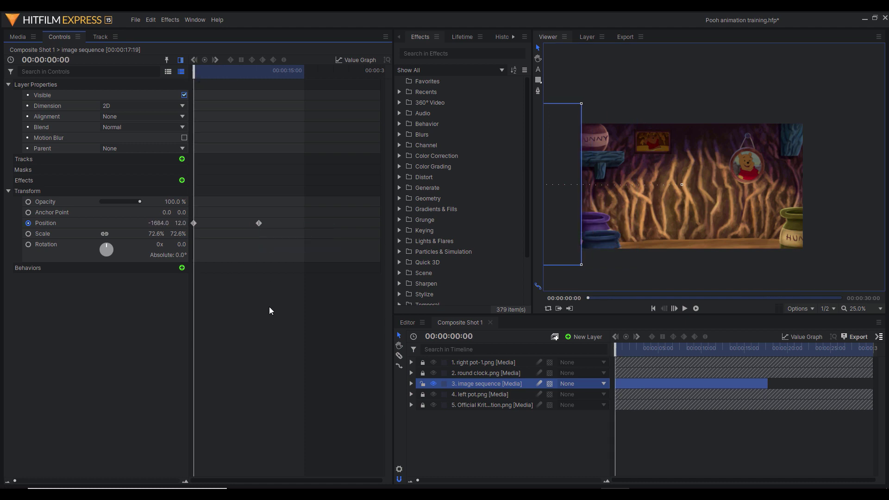
key("ctrl+s")
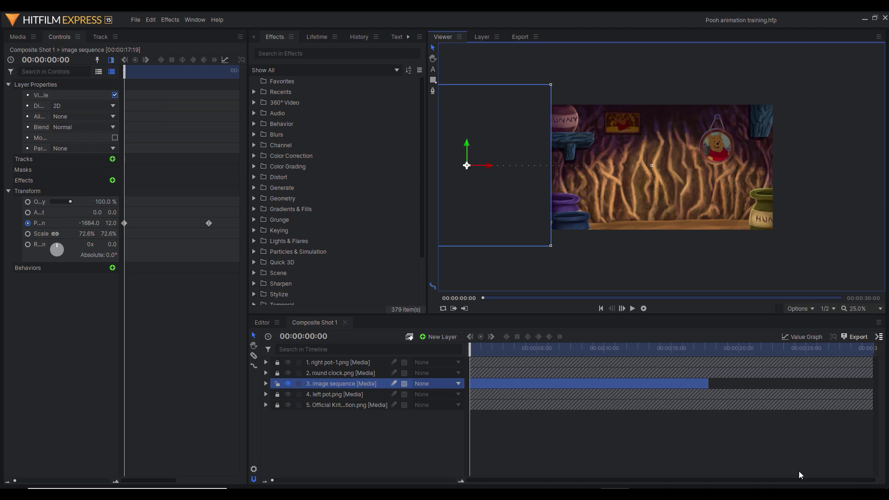
left_click(633, 309)
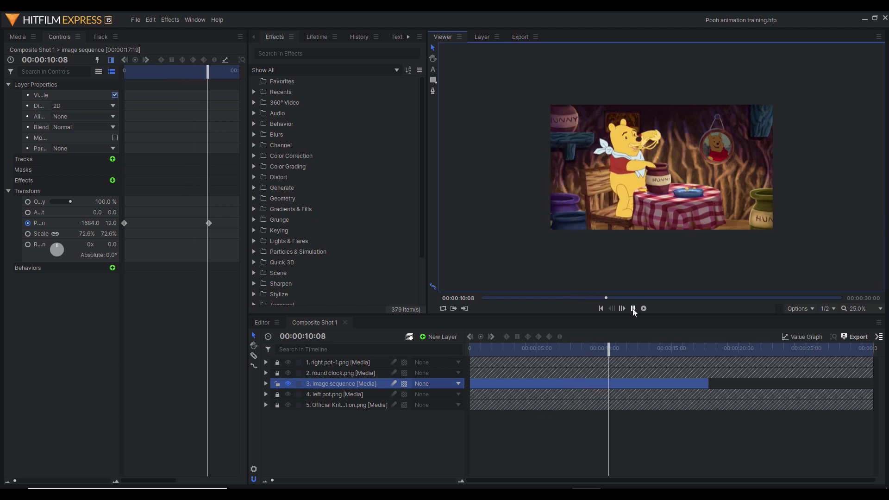
left_click(633, 309)
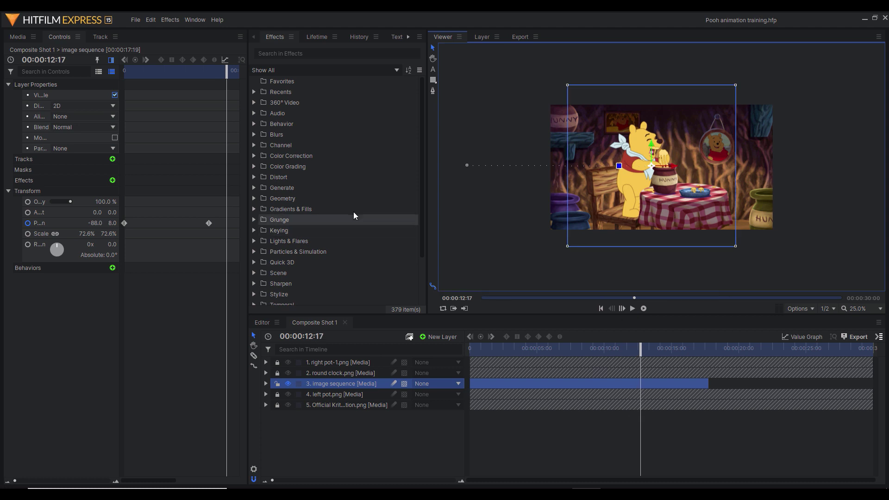
- Shift the image sequence layer's second Position keyframe earlier to 00:00:00:19 to speed up the slide-in
left_click(209, 223)
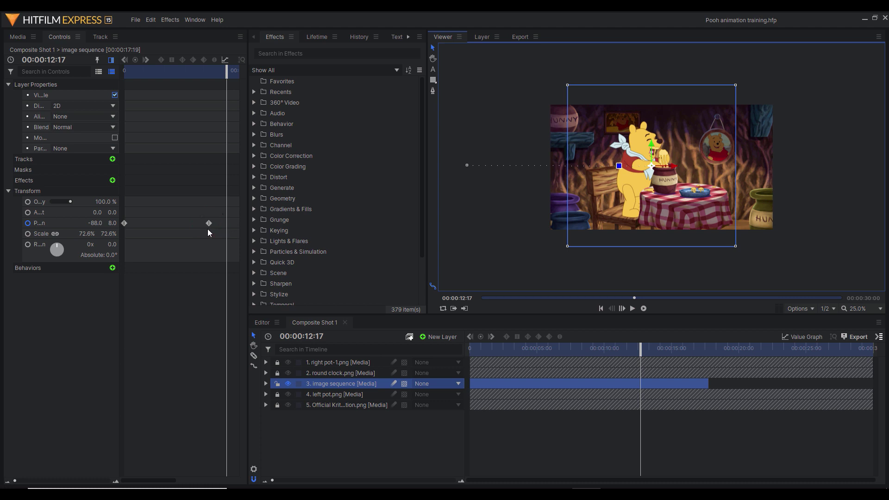
left_click_drag(208, 223, 135, 224)
left_click(162, 70)
left_click(125, 71)
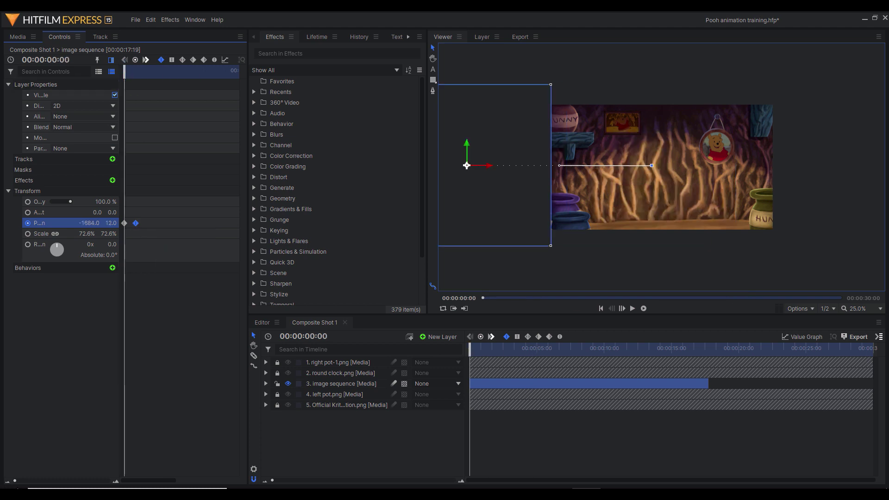
left_click_drag(16, 483, 89, 483)
left_click_drag(212, 223, 173, 223)
- Play back the faster slide-in and return to the start of the composition
left_click(633, 309)
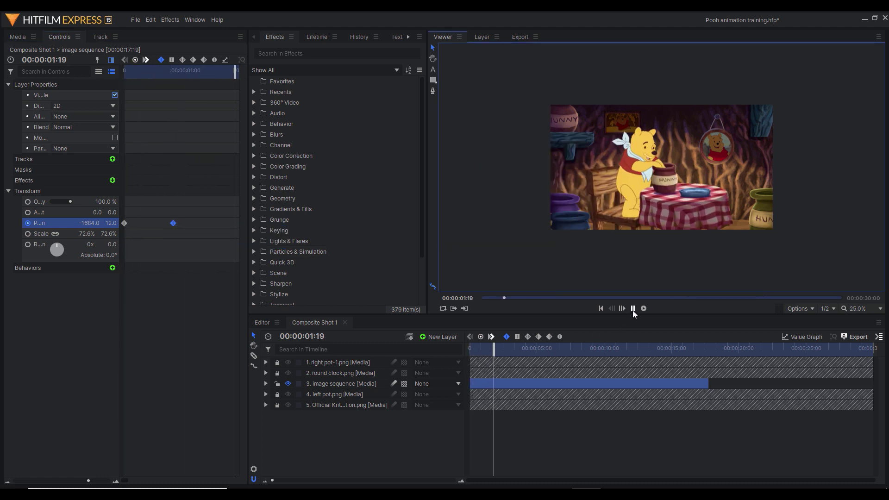
left_click(632, 309)
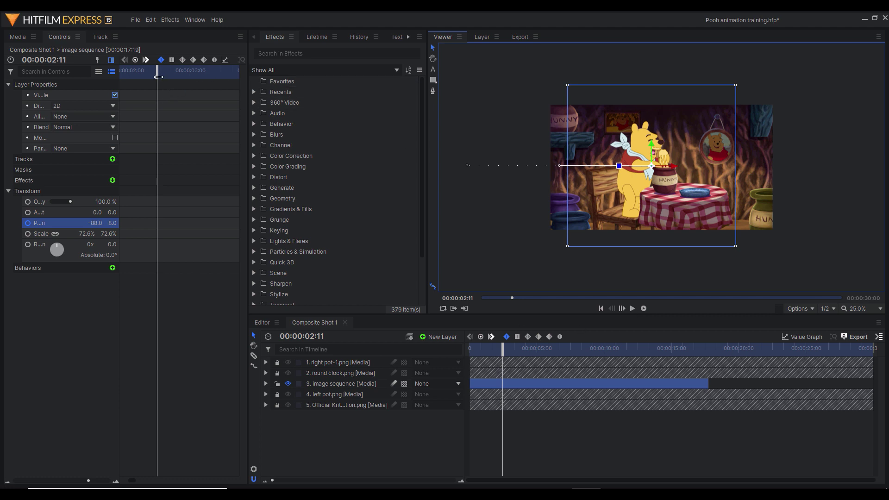
left_click_drag(158, 77, 91, 80)
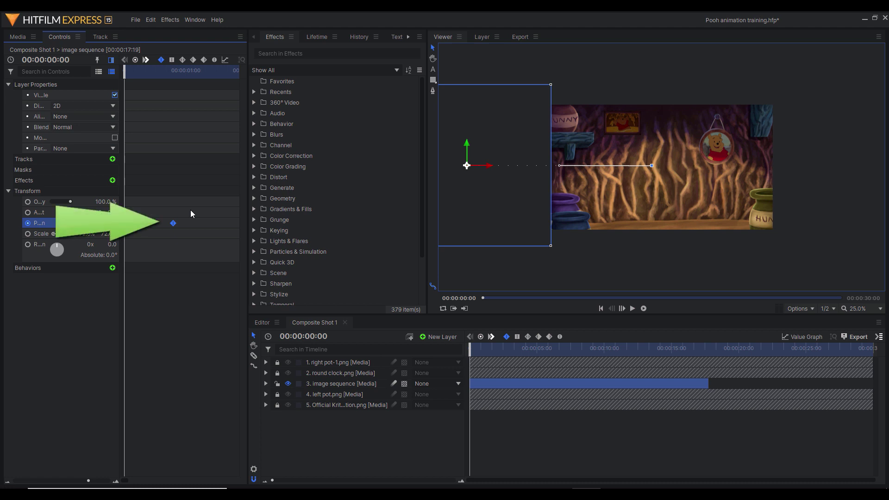
- Reset the image sequence layer's Position, clearing its keyframes
mouse_move(175, 223)
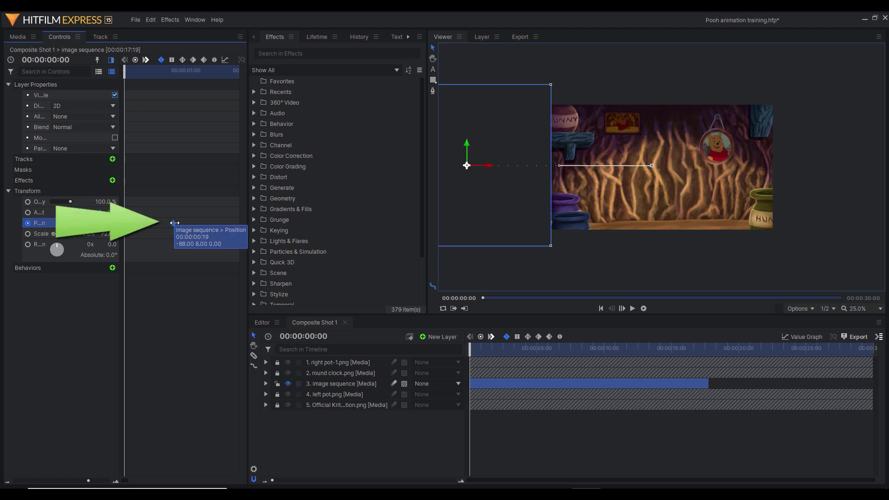
right_click(174, 223)
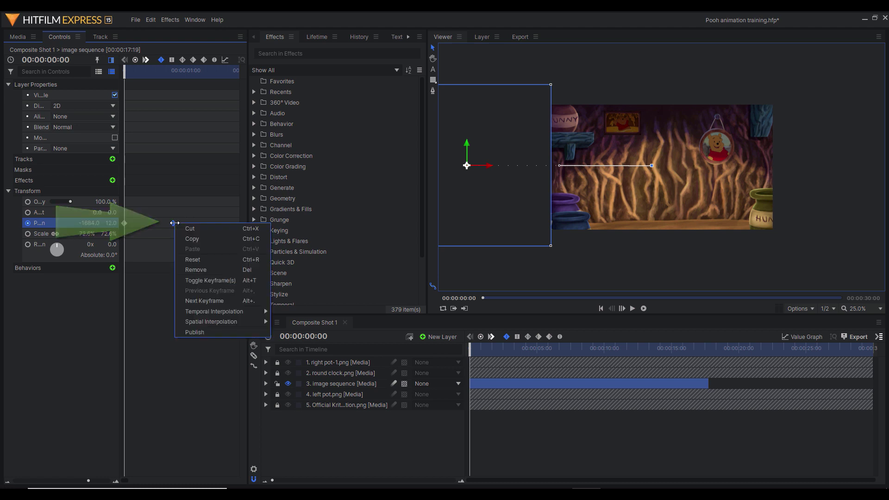
left_click(187, 260)
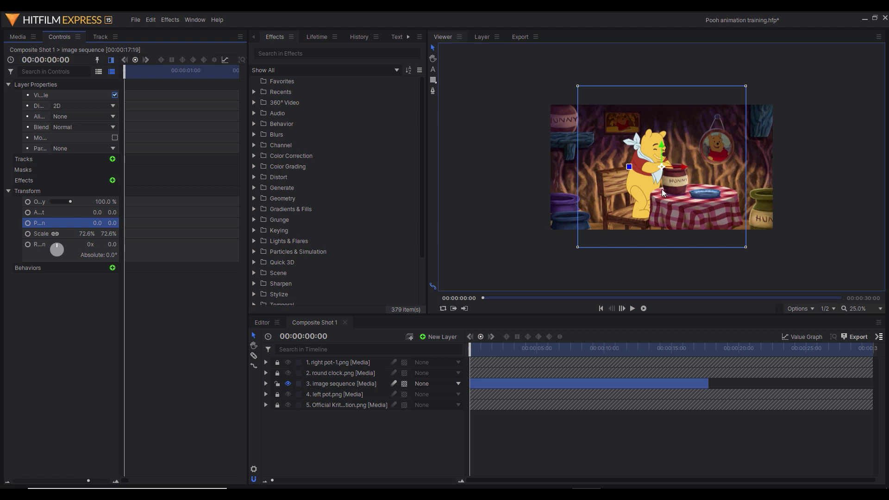
- Move the image sequence layer off the frame's right edge to about 1532, 32 and keyframe its Position at 00:00:00:00
left_click_drag(662, 189, 843, 189)
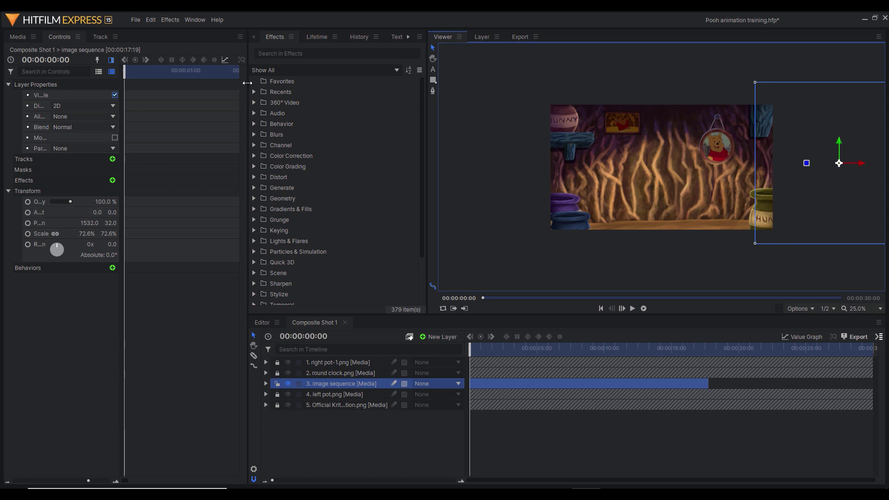
left_click_drag(248, 83, 328, 88)
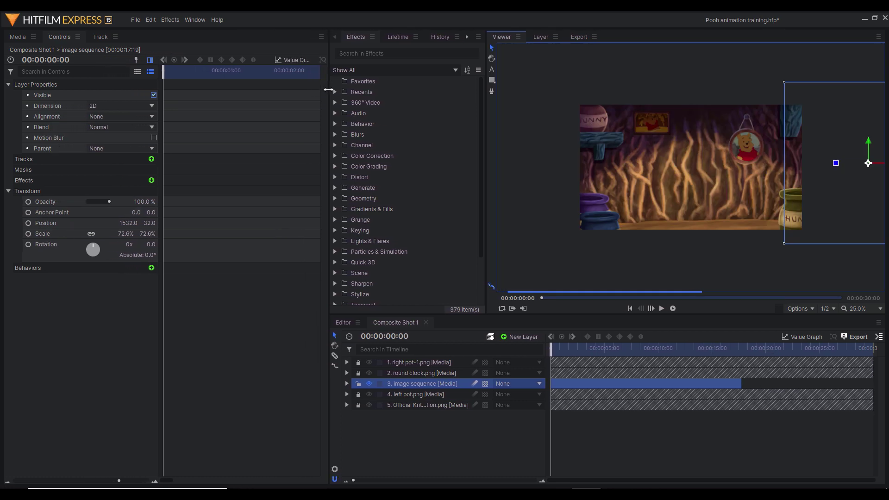
left_click(70, 224)
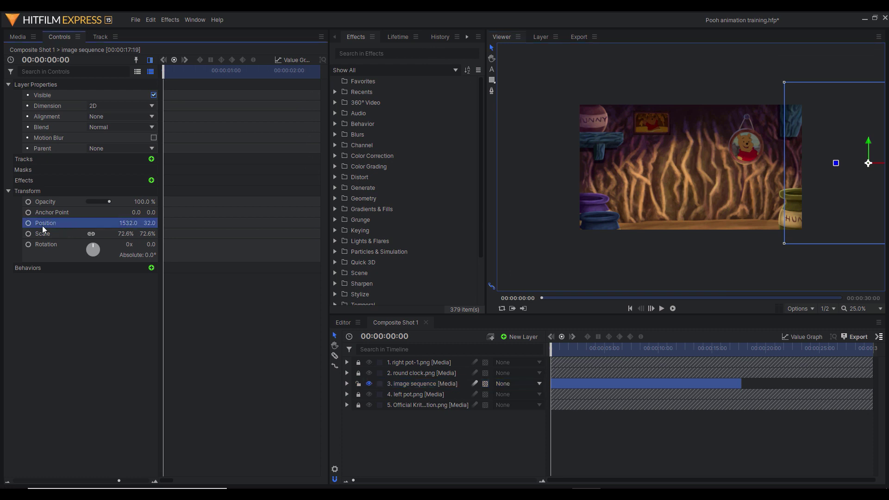
left_click(174, 61)
- At 00:00:00:09, move the image sequence layer back into the frame at about -20, 28, and return to the start
left_click_drag(167, 72, 189, 73)
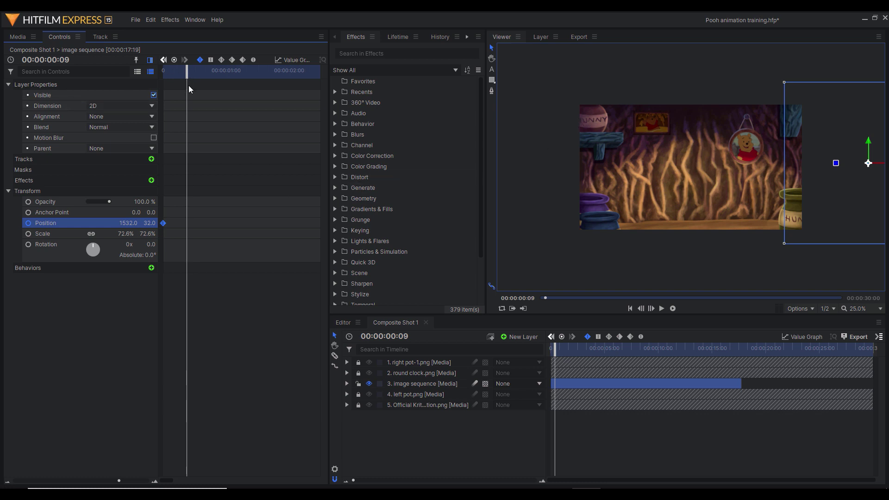
left_click_drag(858, 181, 677, 181)
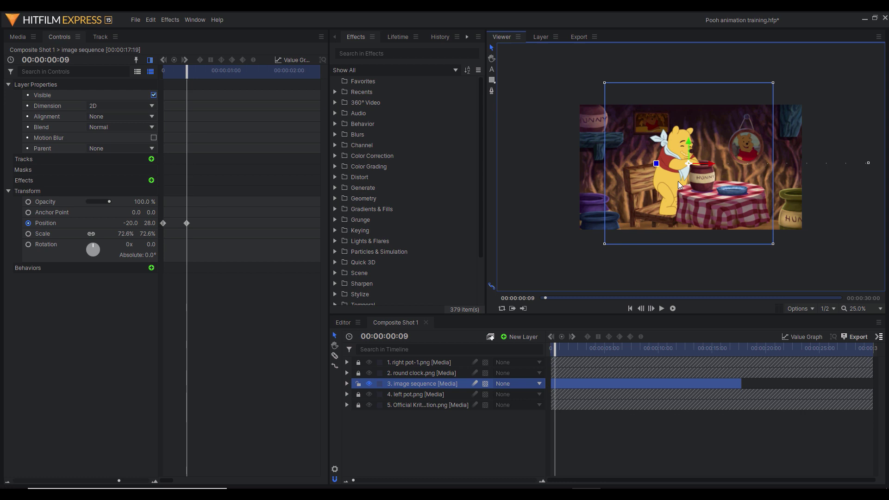
left_click_drag(187, 72, 163, 74)
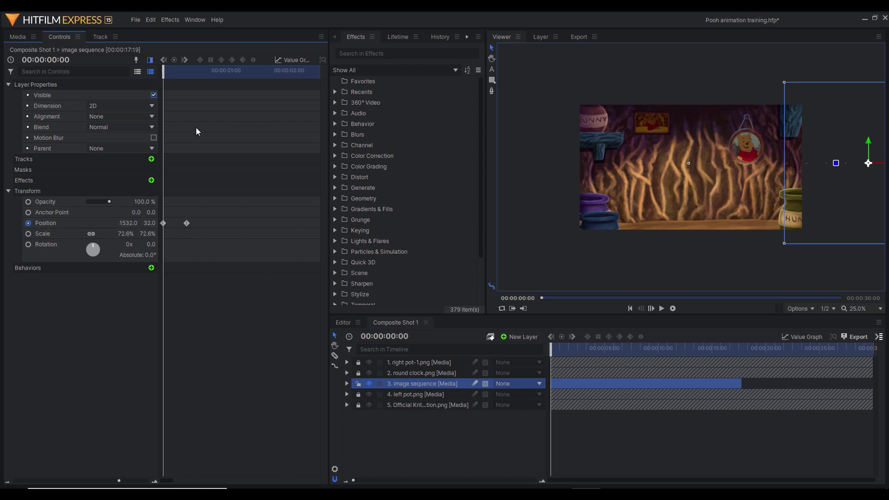
mouse_move(164, 75)
left_mouse_down()
mouse_move(190, 75)
mouse_move(164, 78)
left_mouse_up()
left_click(138, 303)
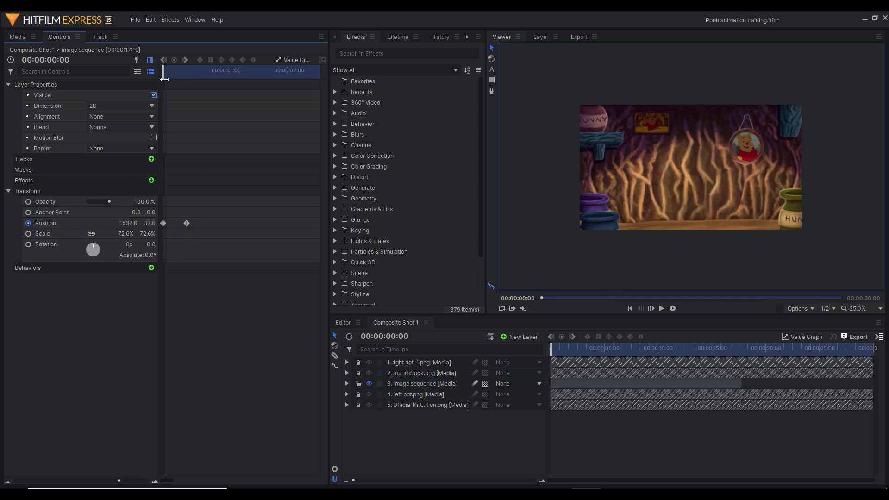
- Play back the slide-in from the frame's right edge, stop it, and bring the start of the keyframe timeline back into view
left_click(662, 309)
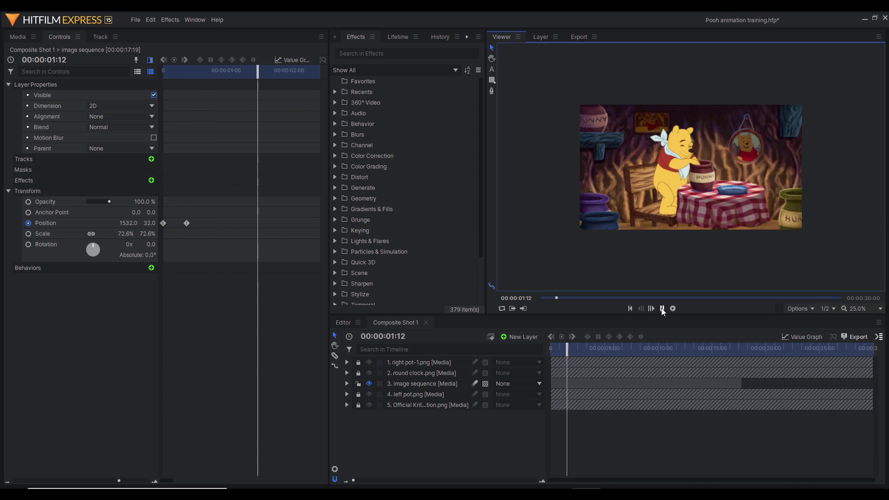
left_click(662, 308)
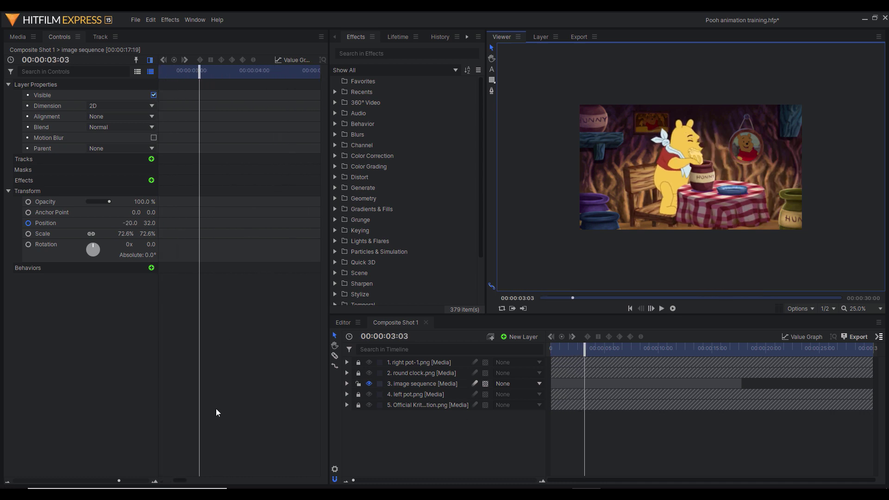
left_click(179, 481)
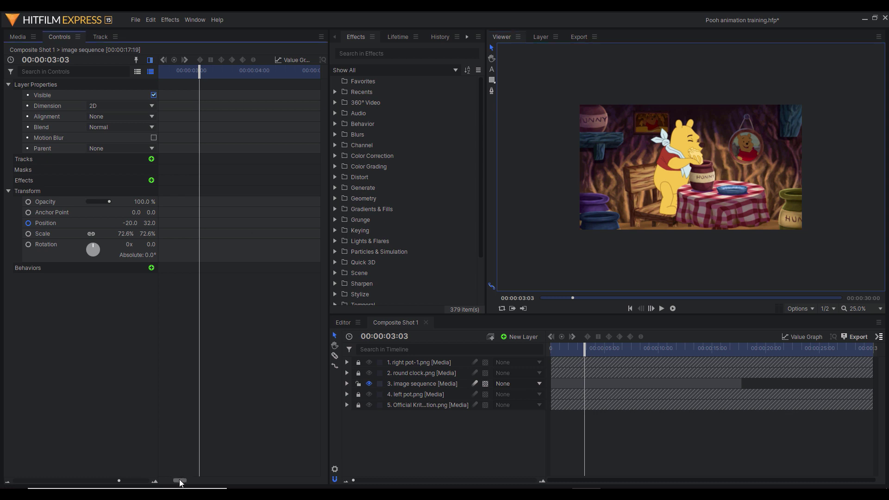
left_click_drag(180, 481, 163, 482)
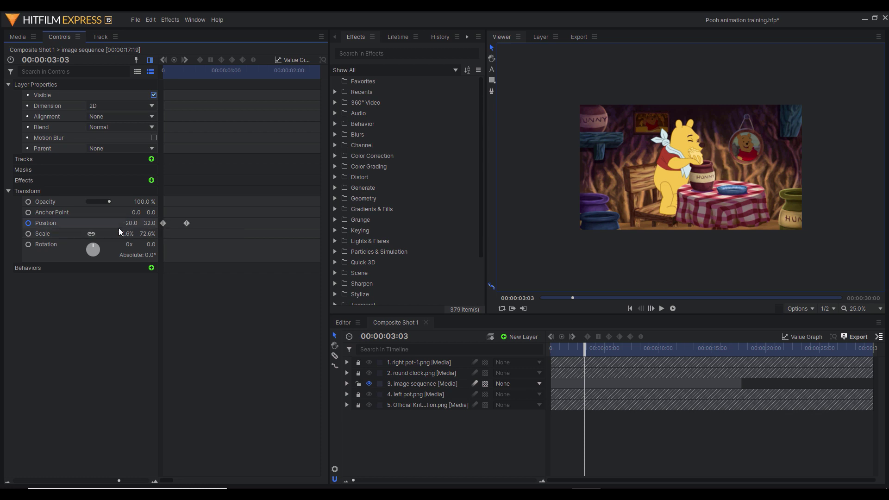
- Reset the image sequence layer's Position, clearing its keyframes, and set a Position keyframe of 0.0, 0.0 at 00:00:00:00
right_click(105, 224)
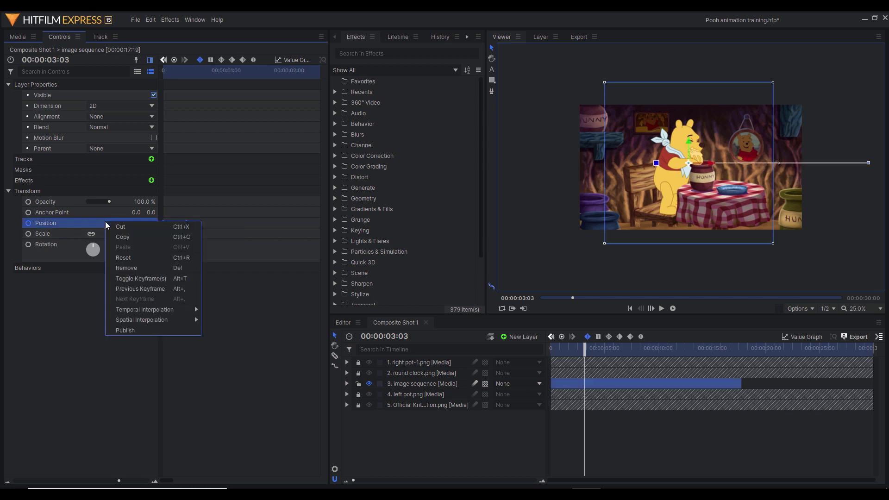
left_click(121, 257)
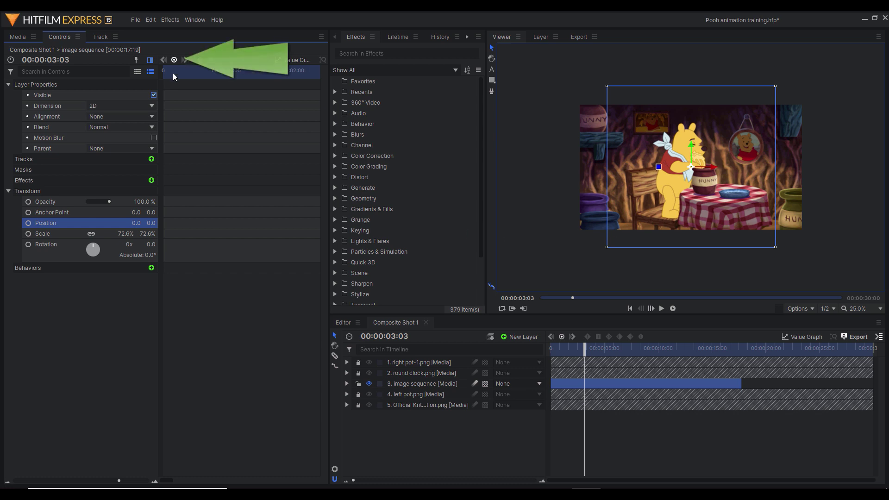
left_click(171, 71)
left_click_drag(170, 71, 163, 70)
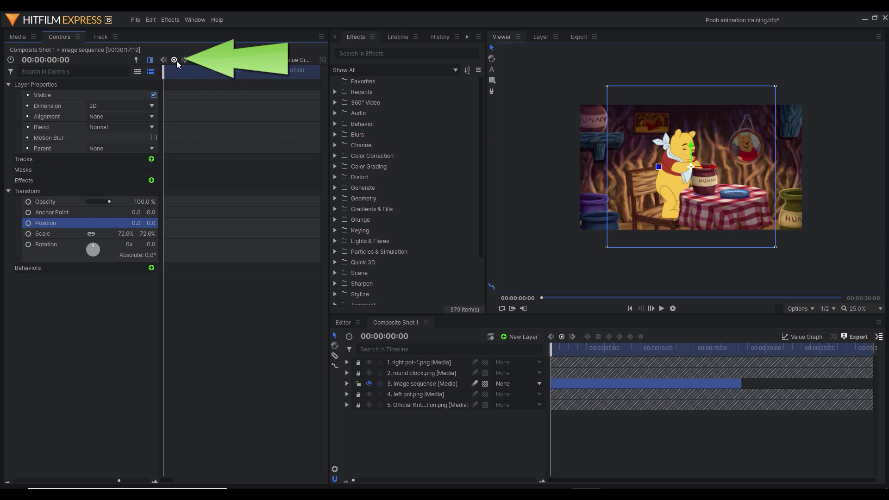
left_click(177, 60)
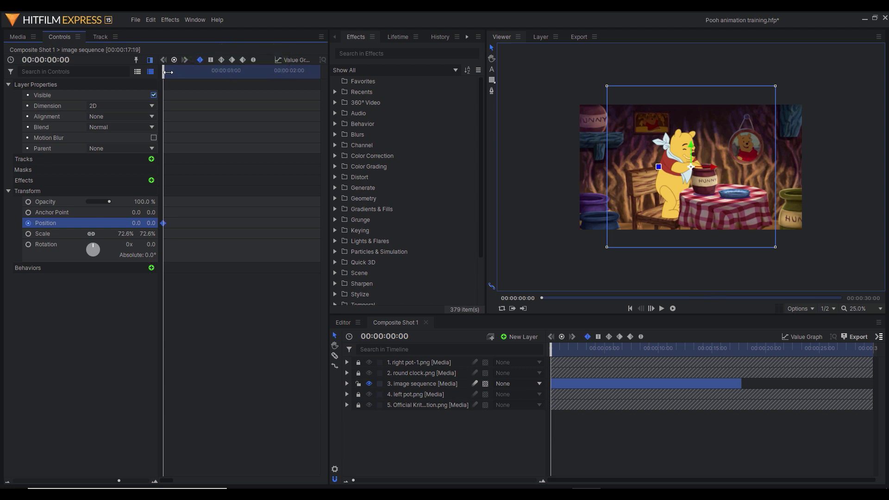
- Nine frames in, move the image sequence layer out past the frame's upper-left corner to about -1708, 1228, and delay that Position keyframe to slow the motion
key("Right")
key("Right")
key("Right")
key("Right")
key("Right")
key("Right")
key("Right")
key("Right")
key("Right")
left_click_drag(717, 214, 520, 73)
left_click_drag(194, 74, 239, 74)
left_click_drag(186, 223, 215, 223)
- Play back the slide-out from the start of the composition, and reset the layer's Position to clear its keyframes
left_click_drag(239, 83, 163, 84)
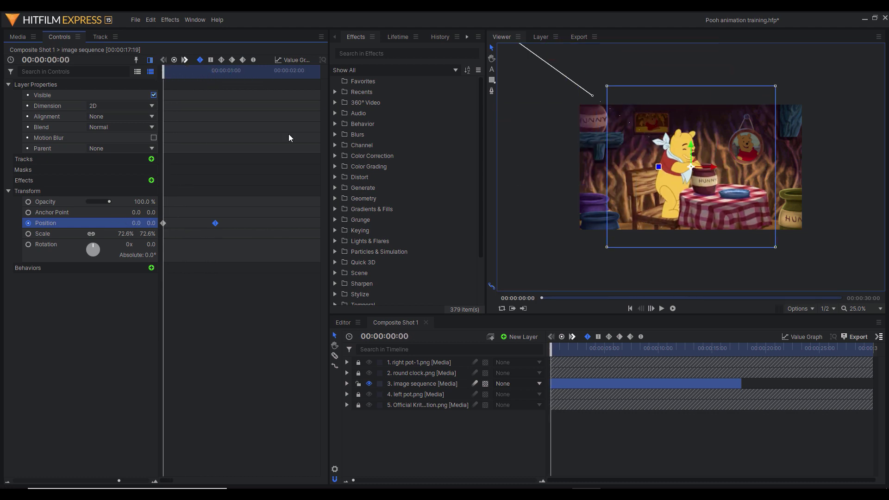
left_click(662, 309)
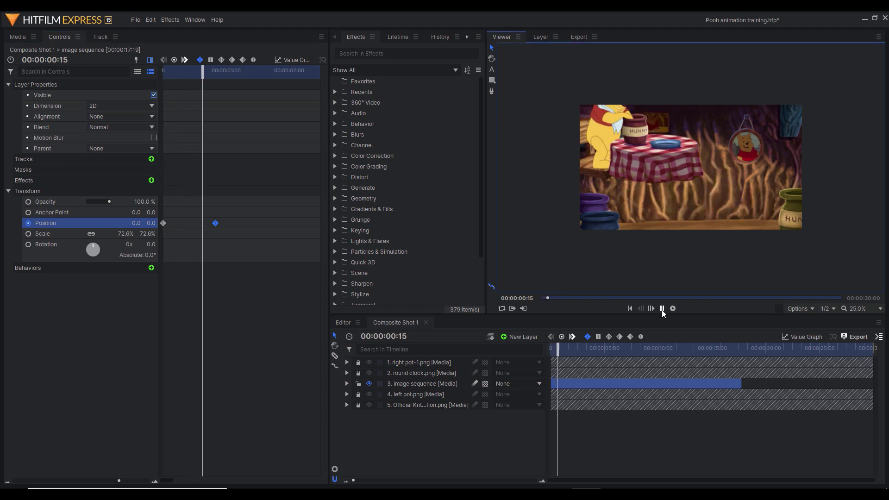
left_click(662, 309)
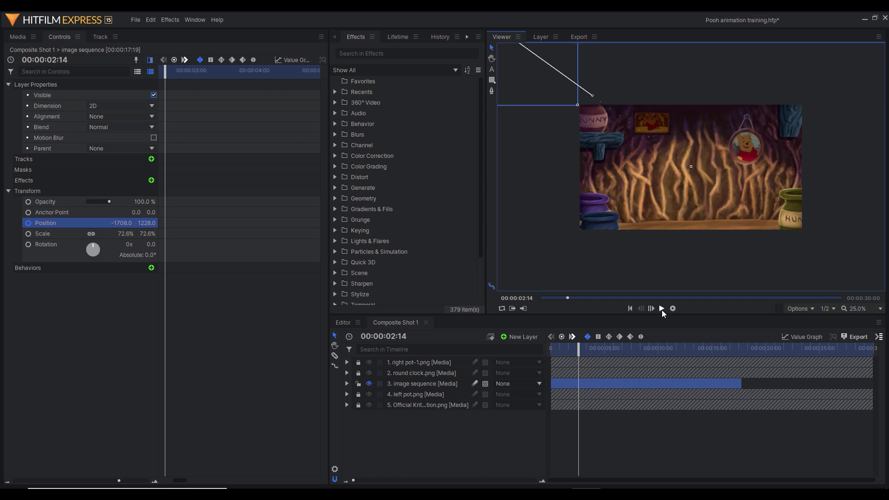
right_click(71, 224)
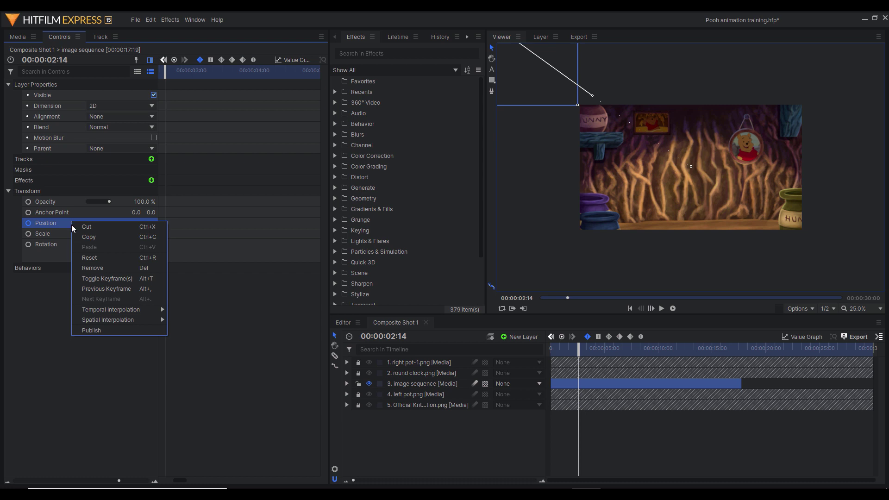
left_click(80, 257)
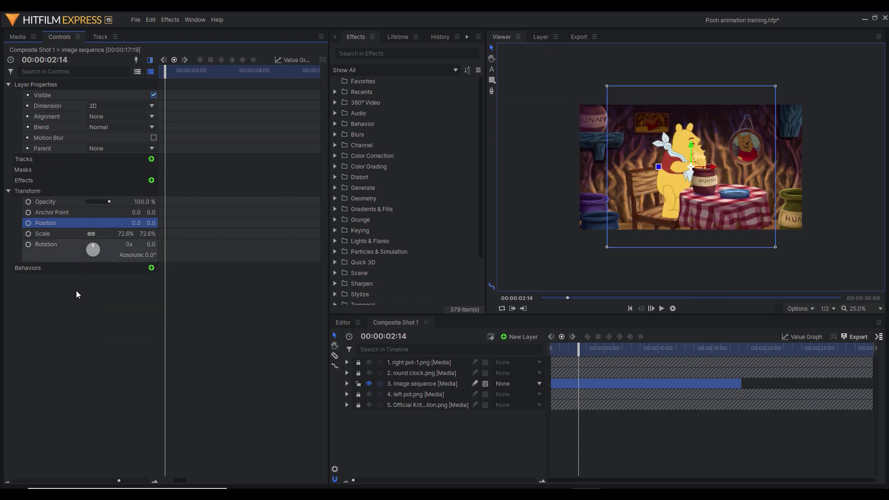
left_click(69, 348)
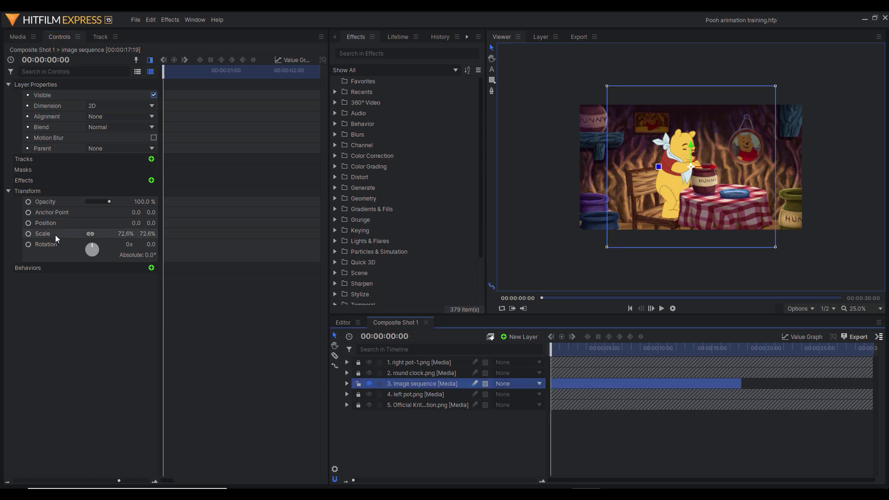
- Keyframe the image sequence layer's Scale at 00:00:00:00, and set it to 92.6% at 00:00:00:14
left_click(56, 236)
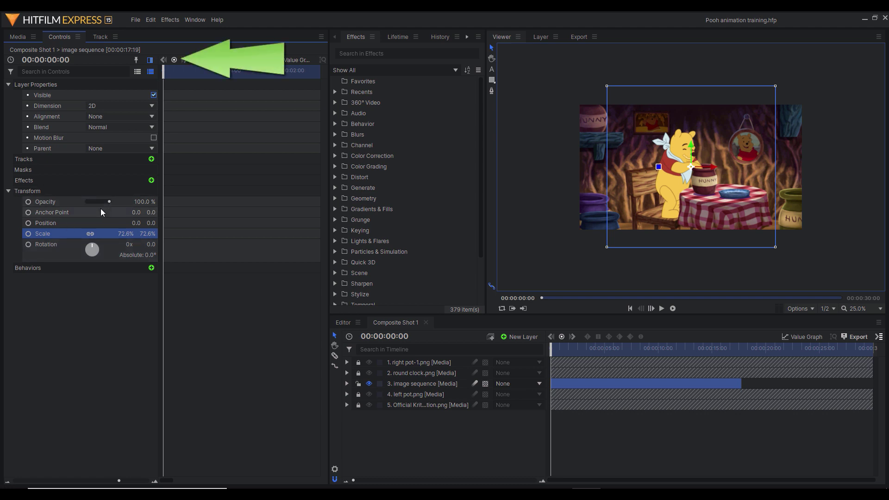
left_click(173, 60)
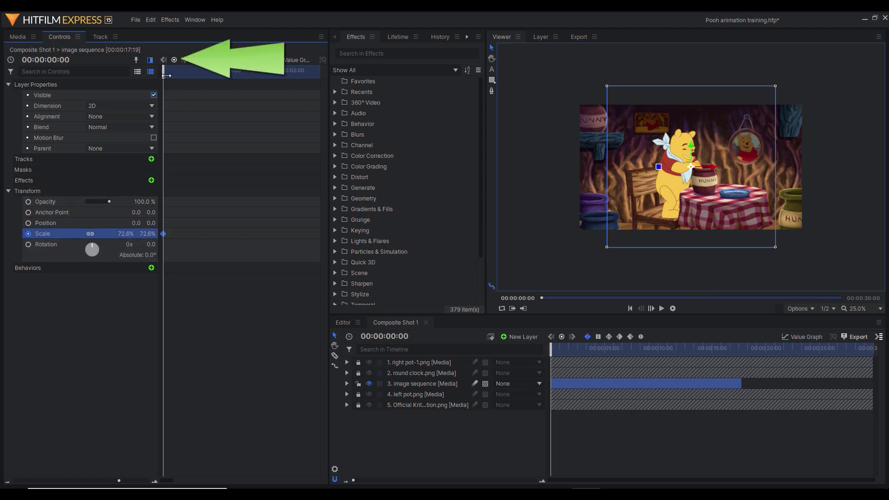
left_click_drag(165, 75, 202, 84)
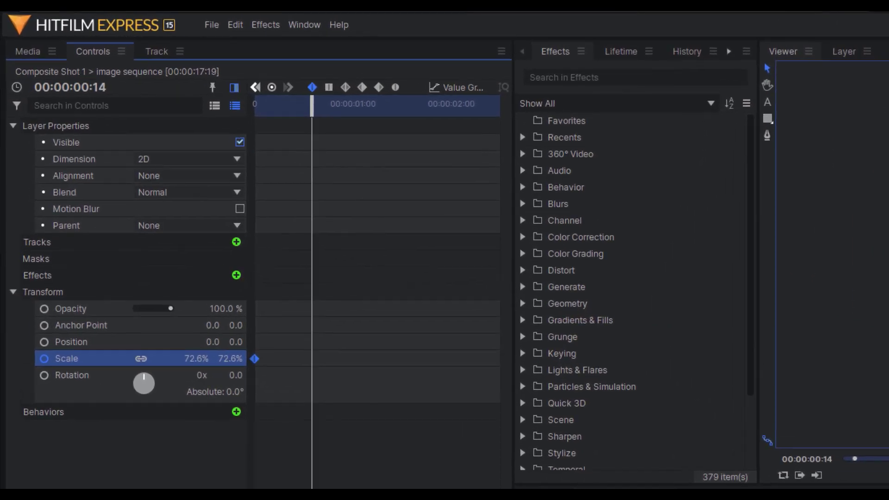
left_click(193, 360)
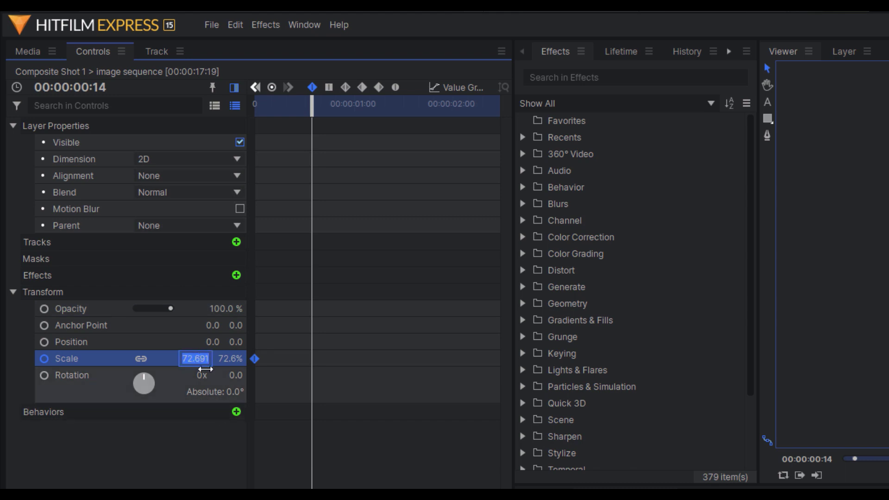
type("92")
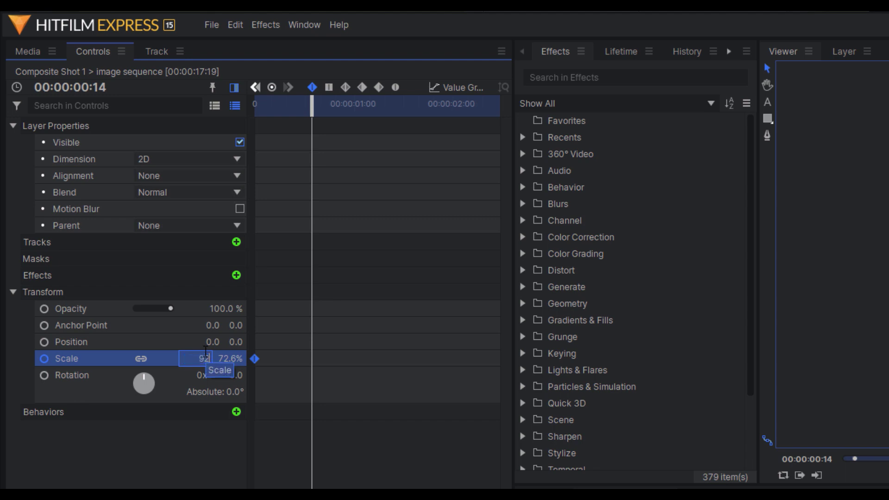
type(".0")
key("Return")
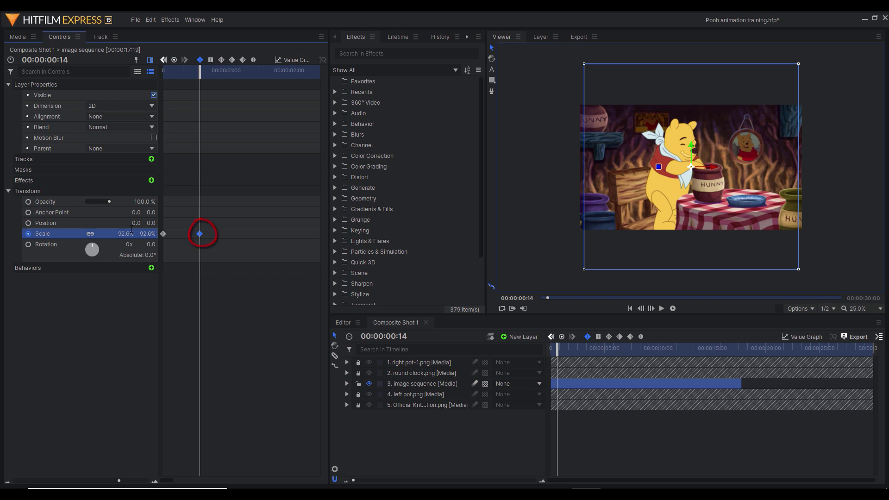
- Play back the scale-up animation of Pooh several times from the start of the composition and stop playback
left_click_drag(200, 70, 155, 87)
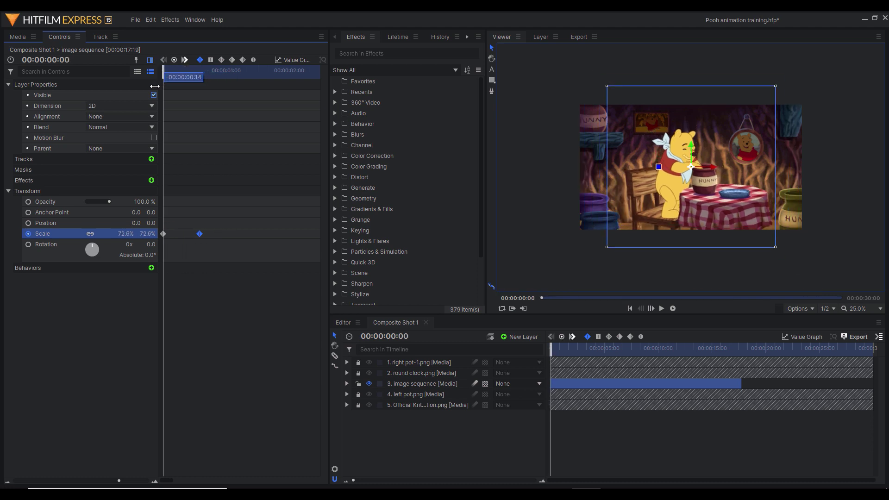
left_click(662, 309)
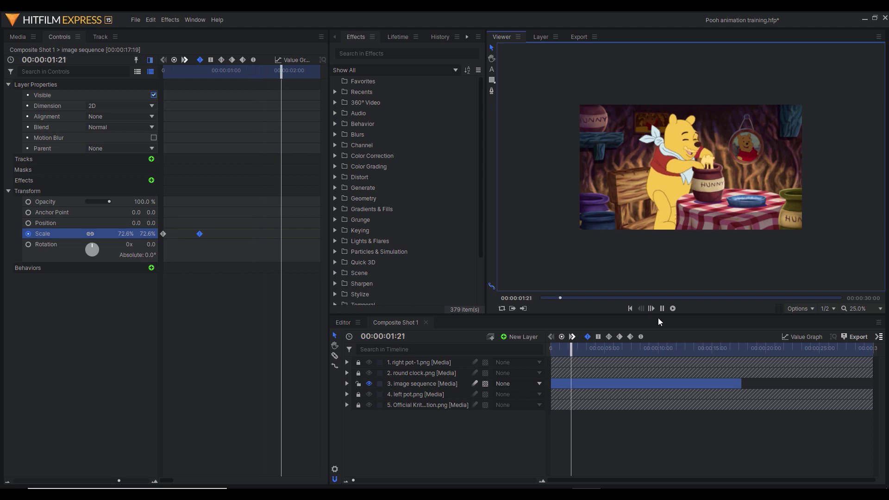
left_click(663, 310)
left_click(661, 310)
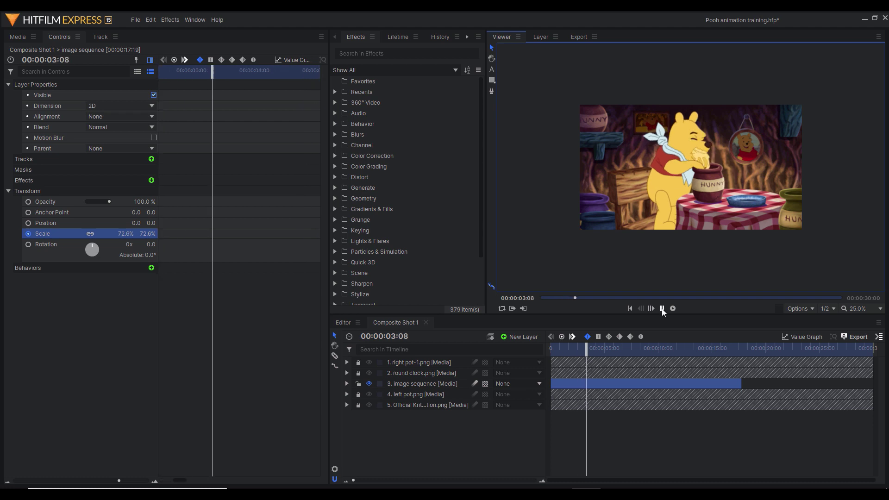
left_click(662, 308)
left_click(660, 310)
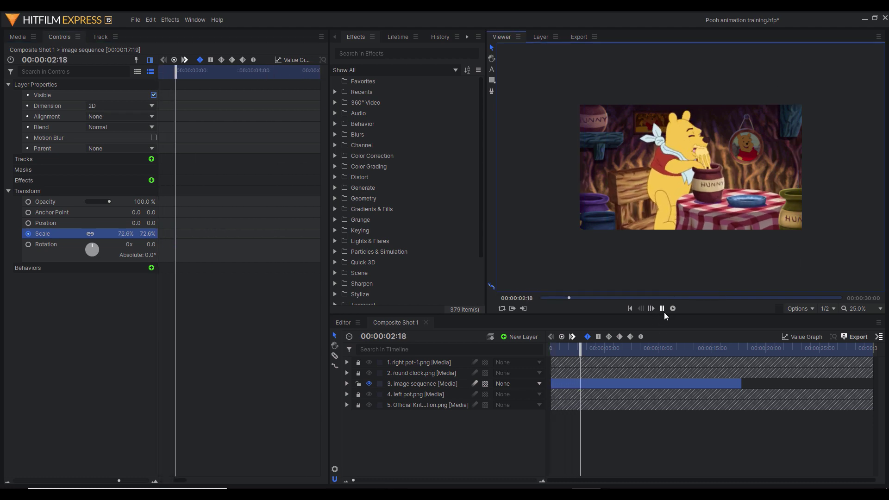
left_click(662, 309)
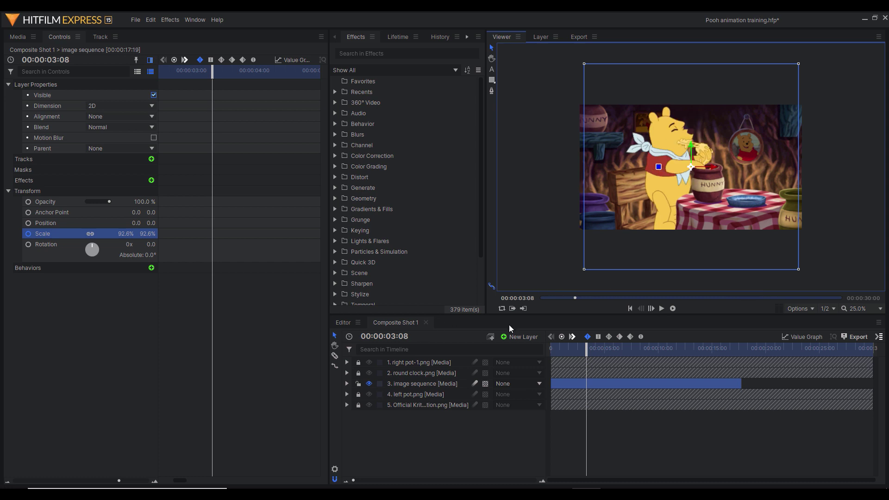
- Reset the image sequence layer's Scale to 100%, clearing its keyframes, and keyframe it at 00:00:00:00
right_click(71, 236)
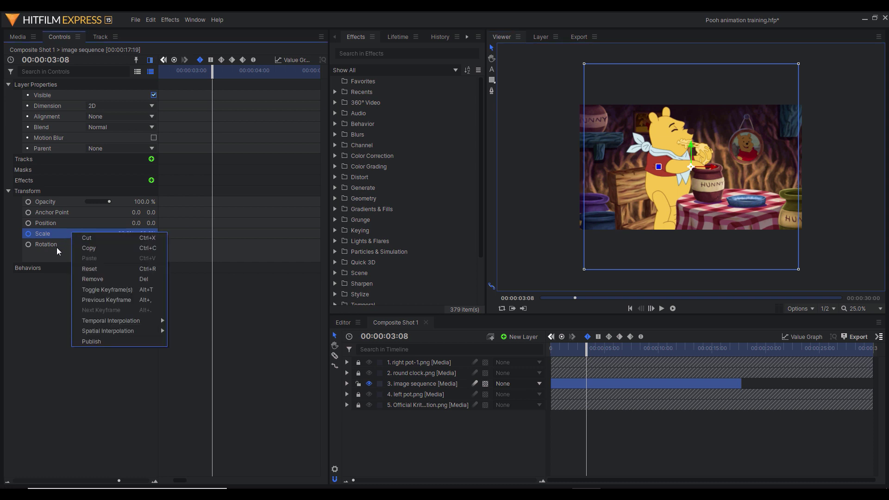
left_click(93, 268)
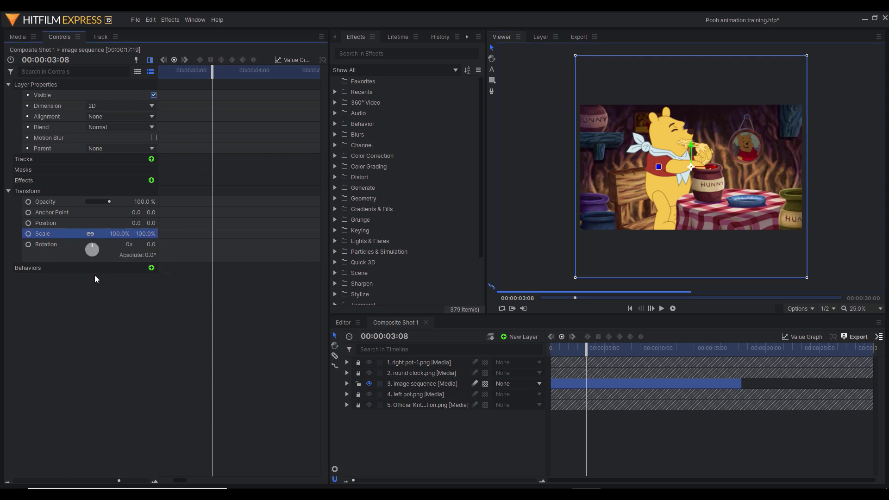
left_click_drag(182, 480, 168, 484)
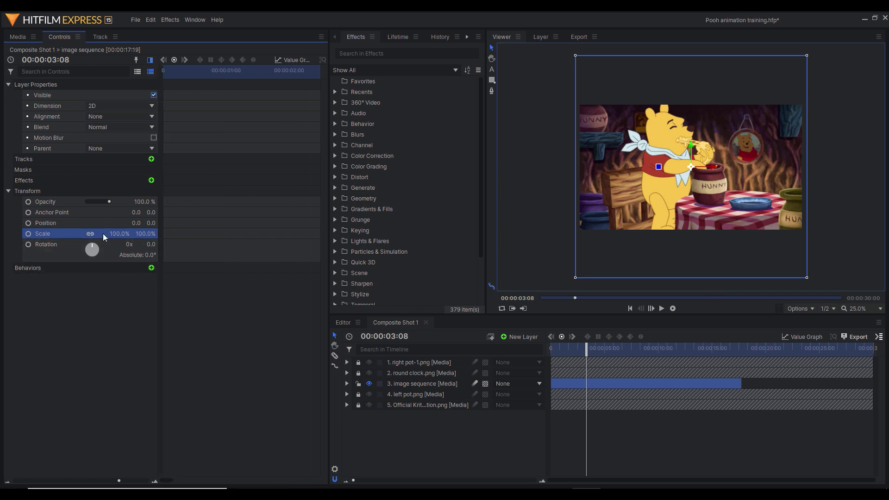
left_click_drag(175, 73, 162, 74)
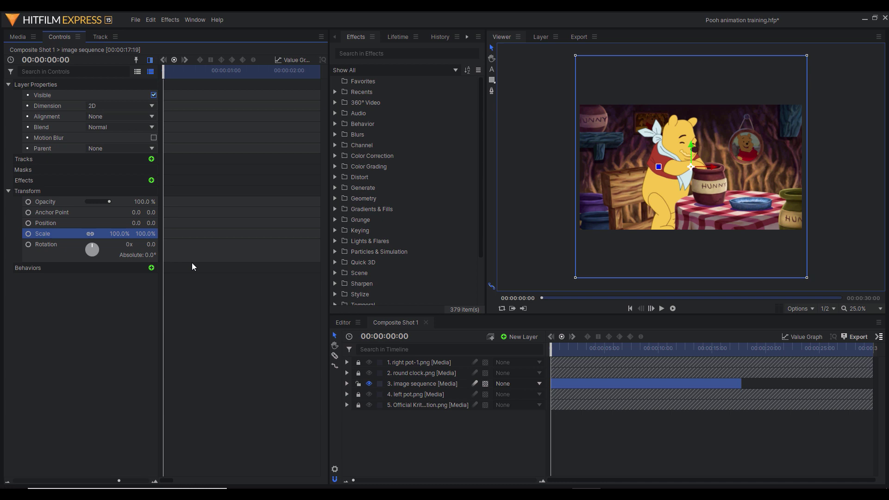
left_click(174, 59)
- At 00:00:00:14, set the image sequence layer's Scale to 72.6%
left_click_drag(165, 76, 201, 76)
left_click(121, 234)
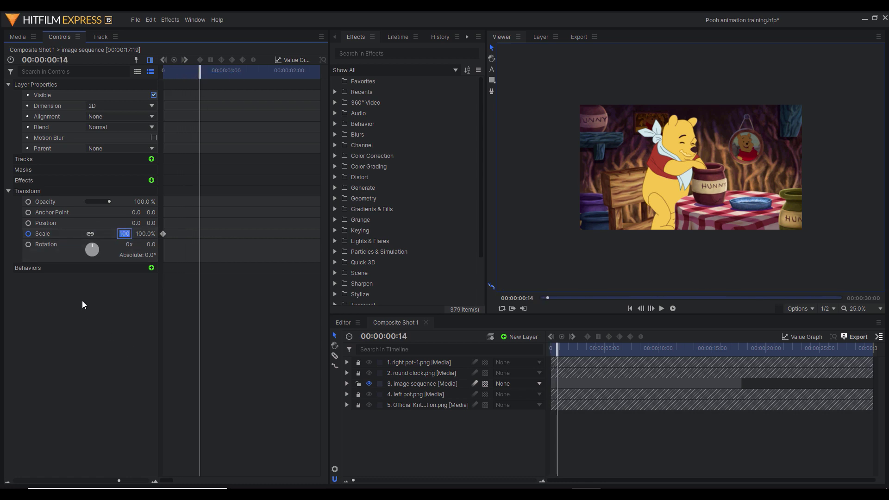
type("72.6")
key("Return")
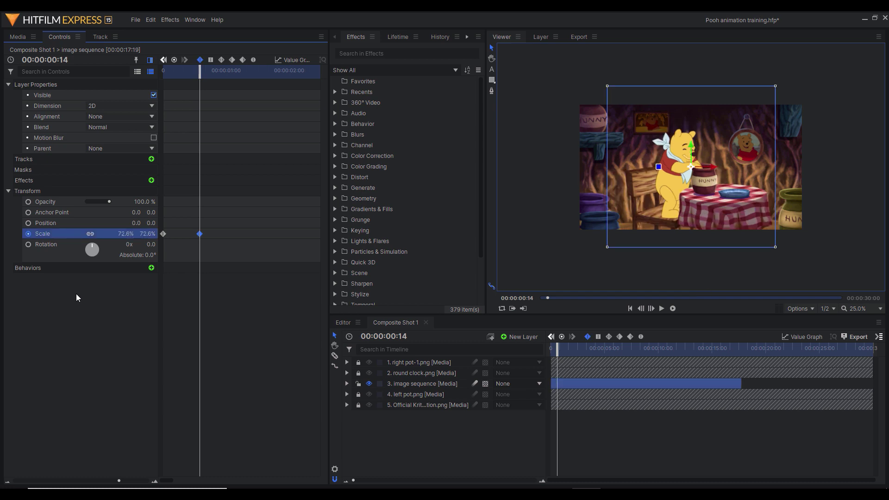
- Play back the scale-down animation from the start of the composition and return to 00:00:00:00
left_click_drag(200, 73, 190, 96)
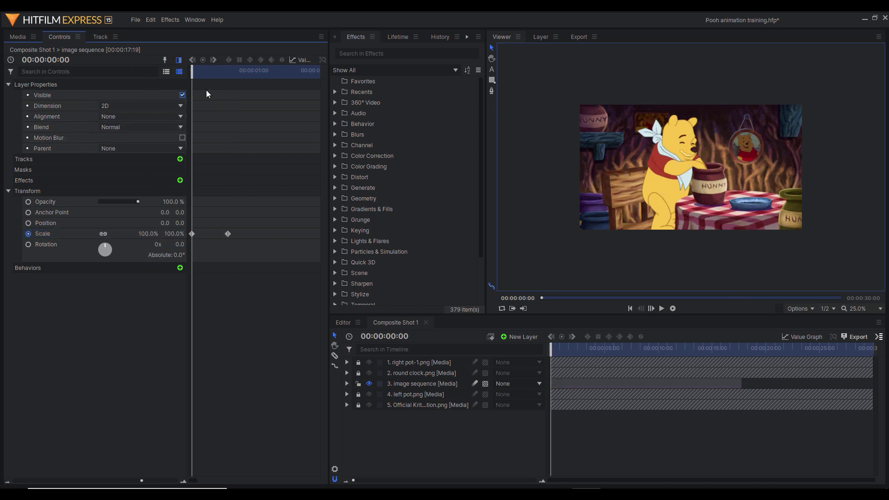
left_click(662, 308)
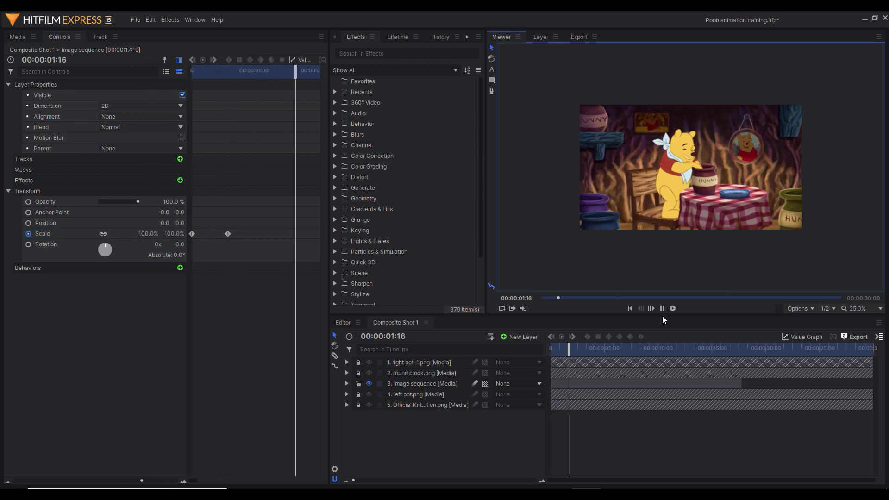
left_click(661, 308)
left_click(661, 309)
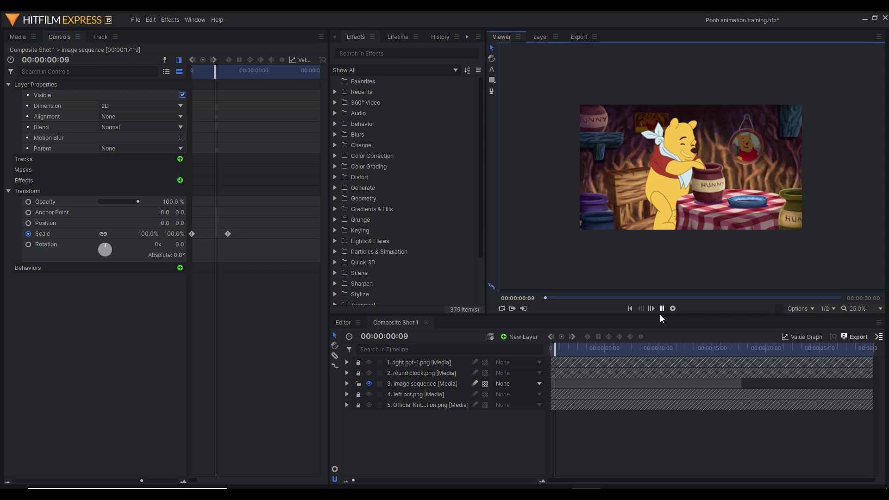
left_click(136, 92)
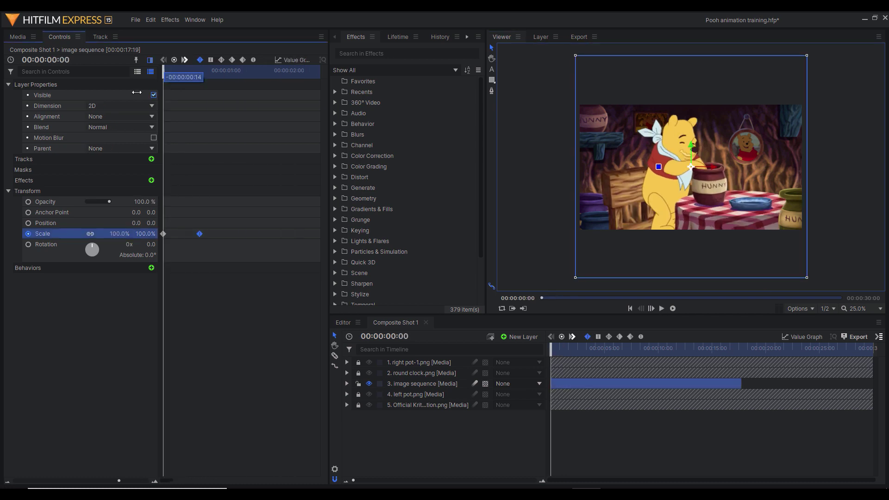
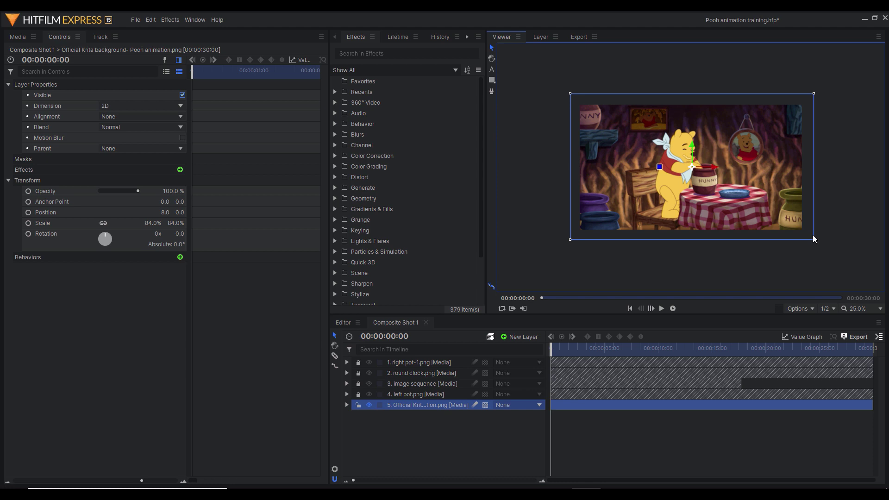
- Scale the Krita background layer down to 82% and move it to Position 48.0, -8.0
left_click_drag(814, 240, 810, 237)
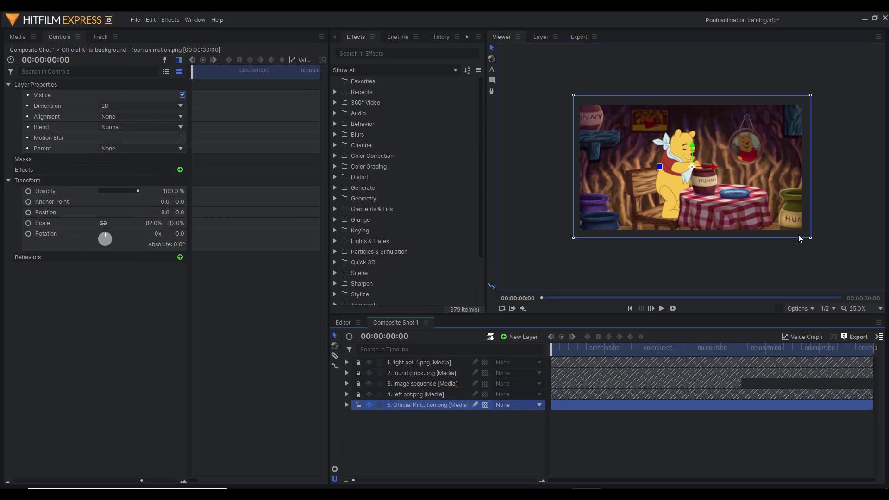
left_click_drag(766, 239, 771, 240)
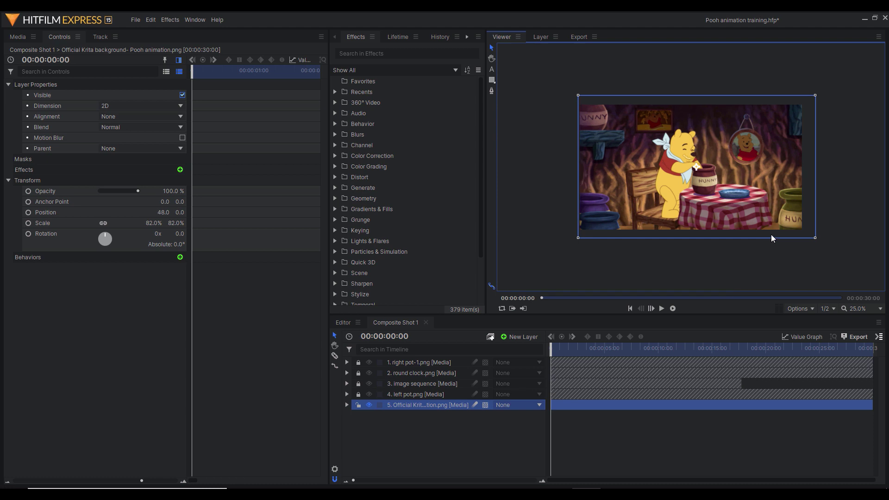
left_click(880, 309)
left_click(855, 400)
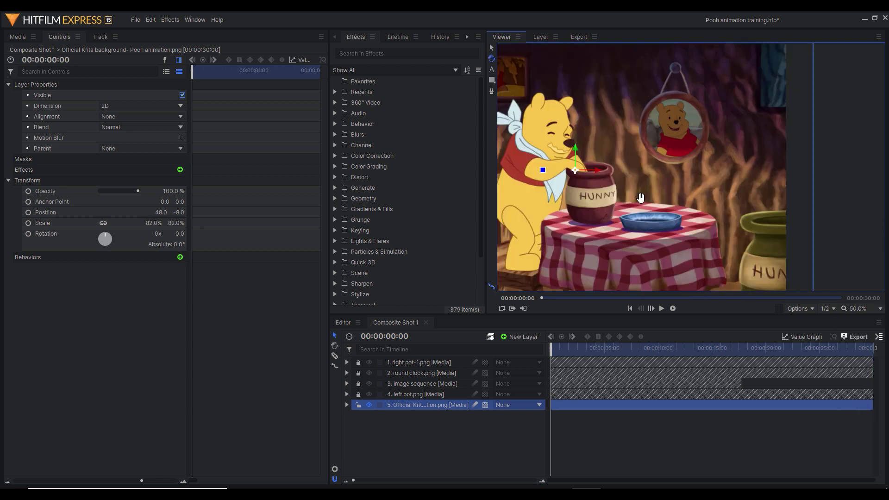
left_click(880, 309)
left_click(872, 411)
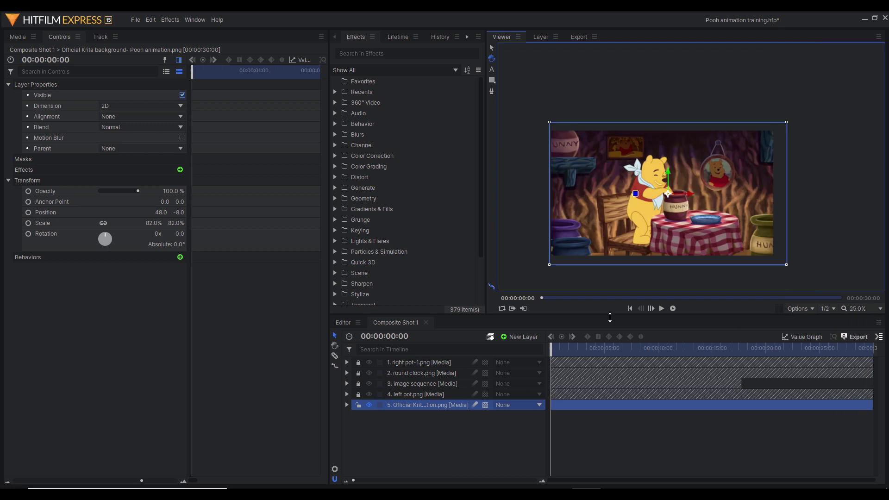
- Keyframe the background layer's Position at 00:00:00:00, and at 00:00:00:14 move the background to -40.0, -16.0
left_click(100, 213)
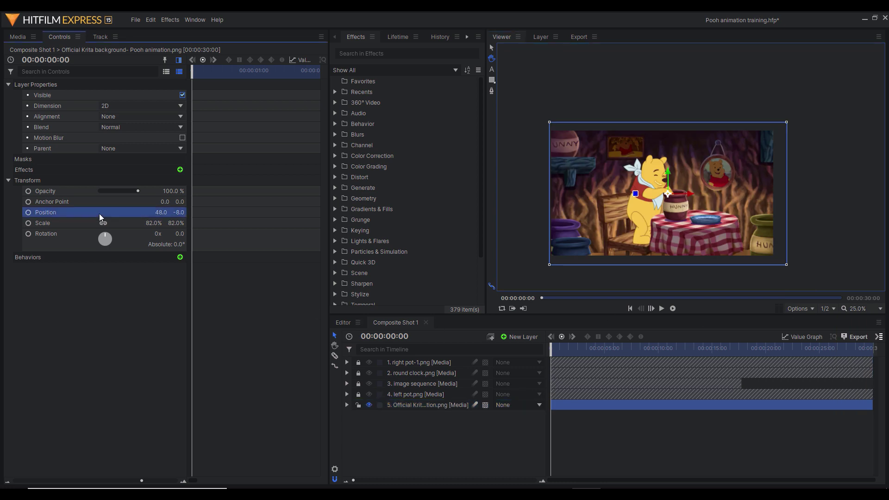
left_click(203, 61)
left_click_drag(193, 75, 228, 78)
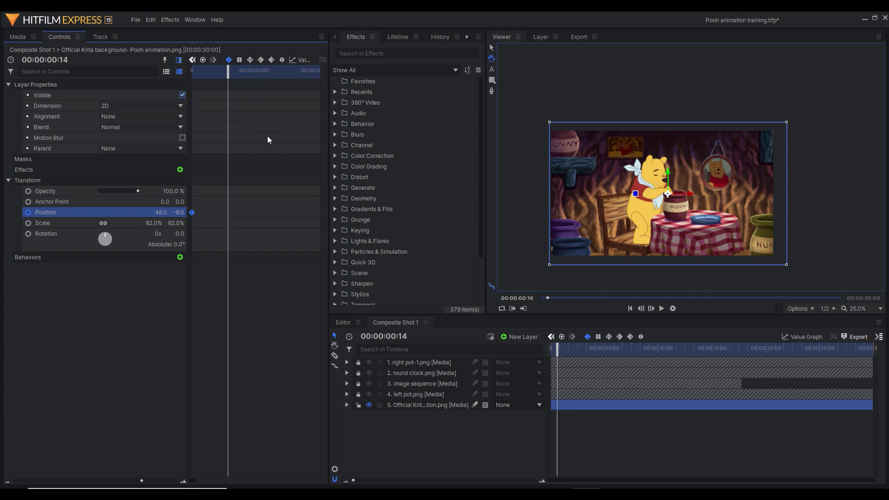
left_click(492, 47)
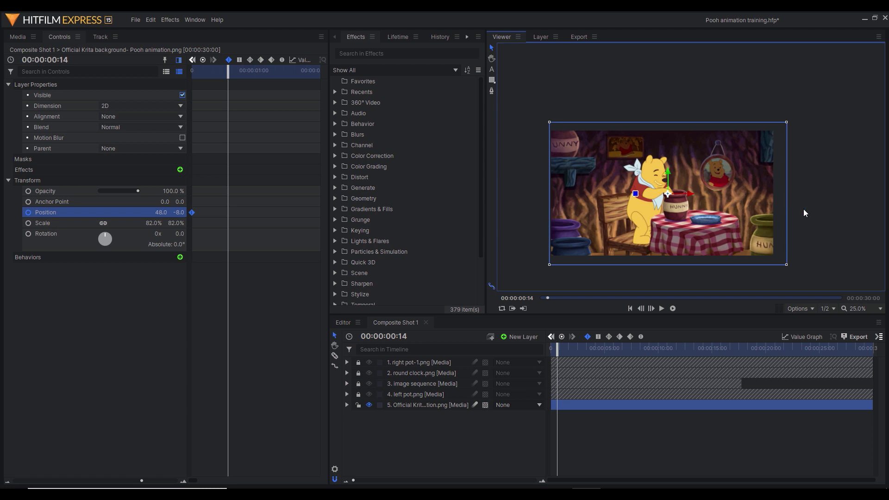
left_click_drag(778, 219, 770, 219)
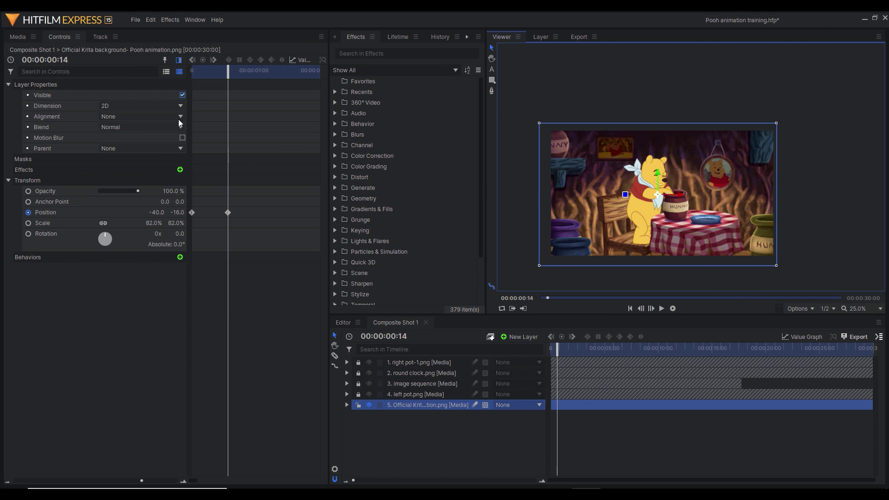
- Shift the background's second Position keyframe a few frames past 00:00:00:14 and scrub beyond it
mouse_move(227, 73)
left_mouse_down()
mouse_move(183, 81)
mouse_move(230, 77)
left_mouse_up()
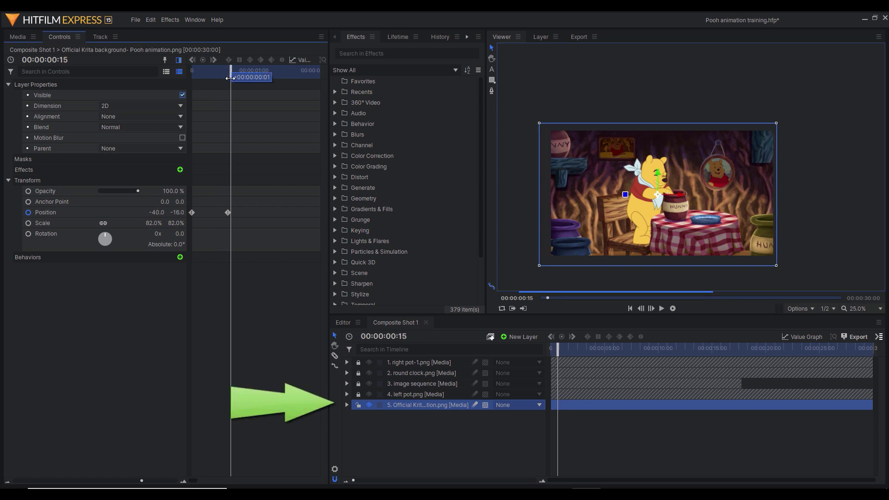
left_click_drag(228, 212, 236, 212)
mouse_move(236, 78)
left_mouse_down()
mouse_move(195, 86)
mouse_move(246, 87)
left_mouse_up()
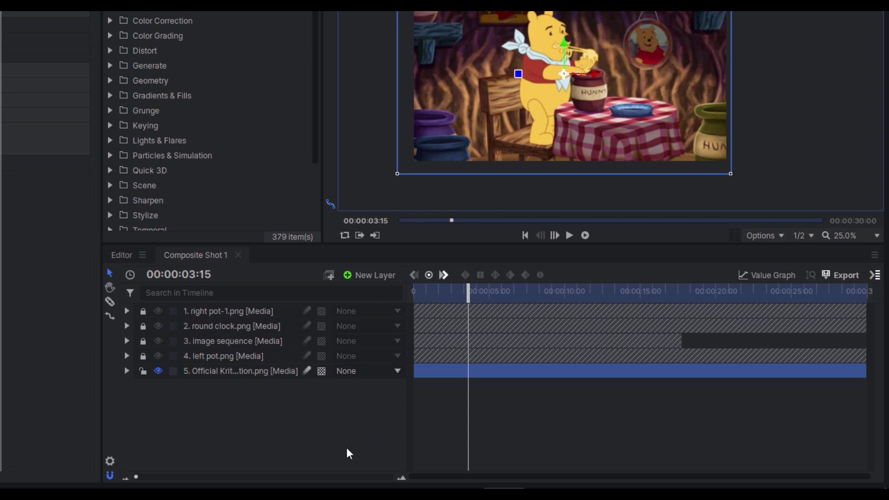
- Unlock the left pot, image sequence, round clock and right pot layers
left_click(143, 355)
left_click(142, 341)
left_click(143, 326)
left_click(143, 311)
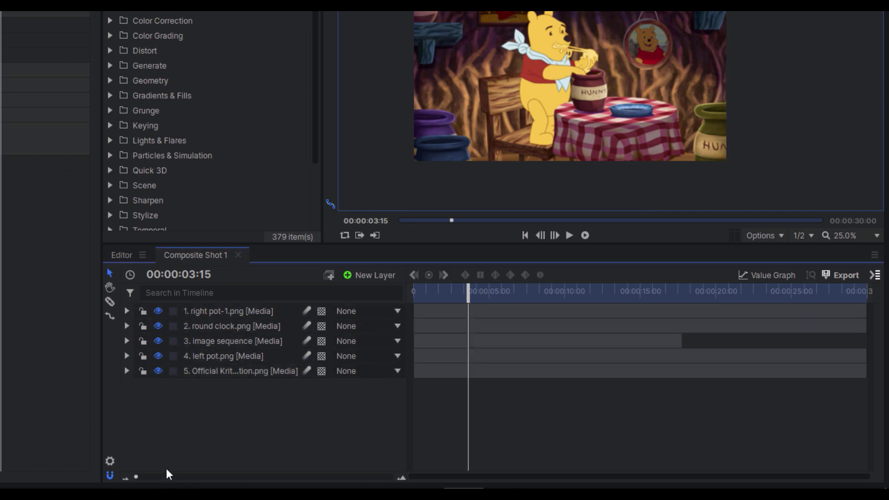
- Parent the left pot, image sequence, round clock and right pot layers to the Official Krita background layer and play the composition from the start
left_click(391, 357)
left_click(406, 446)
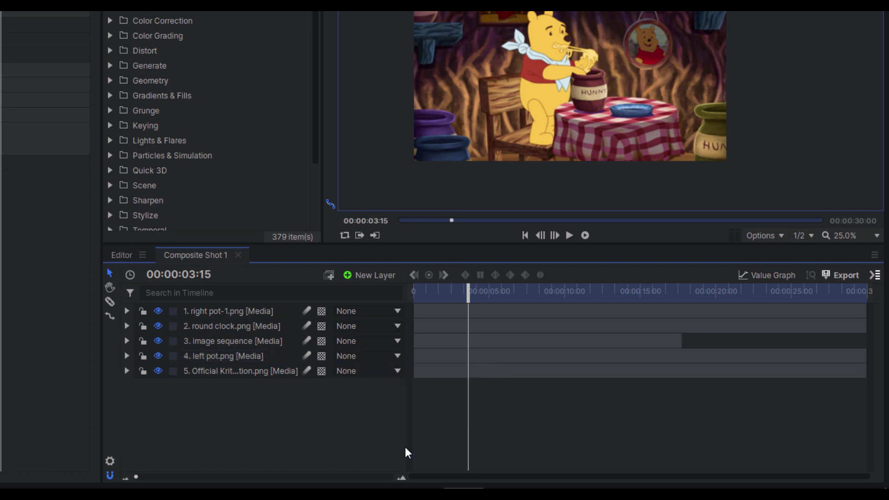
left_click(378, 340)
left_click(398, 430)
left_click(379, 327)
left_click(408, 416)
left_click(396, 311)
left_click(401, 399)
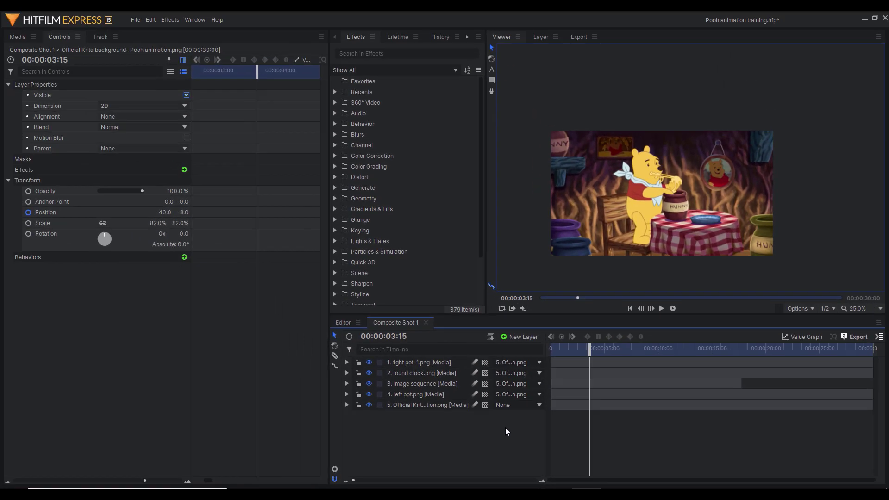
key("Home")
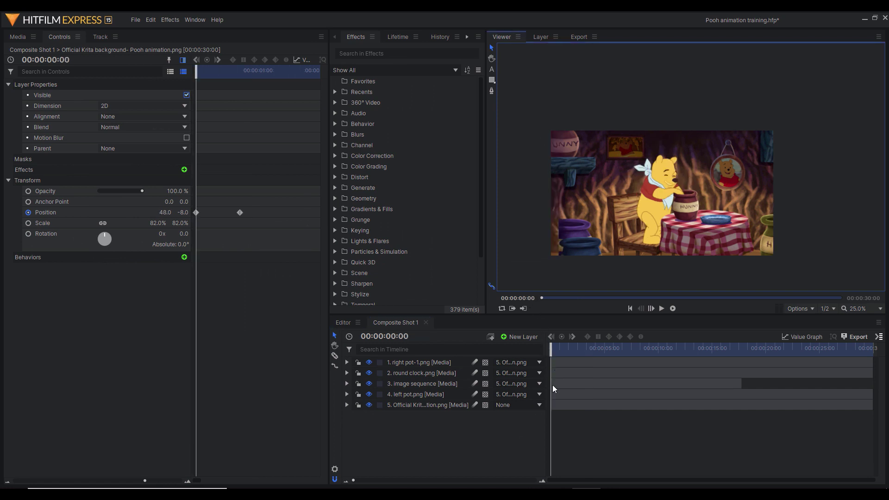
left_click(662, 307)
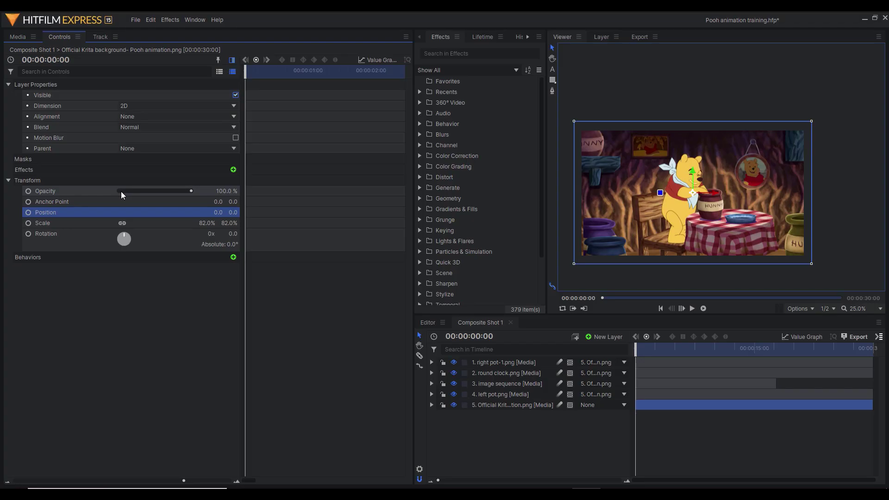
- Keyframe the background layer's Scale at 00:00:00:00, keeping it at 82%
left_click(104, 212)
left_click(88, 221)
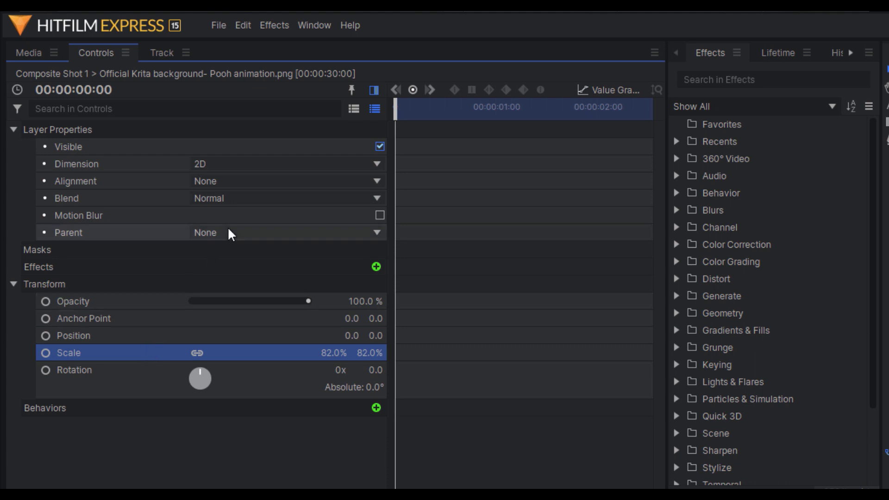
left_click(413, 89)
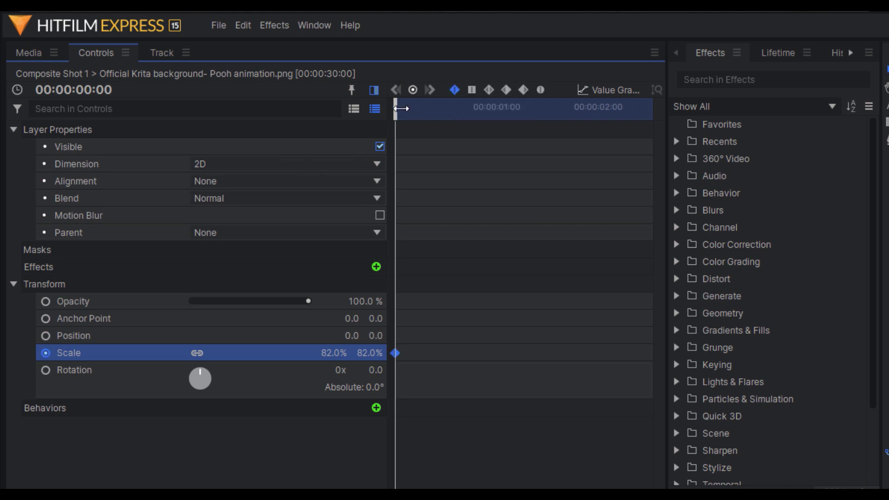
- At 00:00:01:00, set the background layer's Scale to 88%
left_click_drag(395, 108, 496, 119)
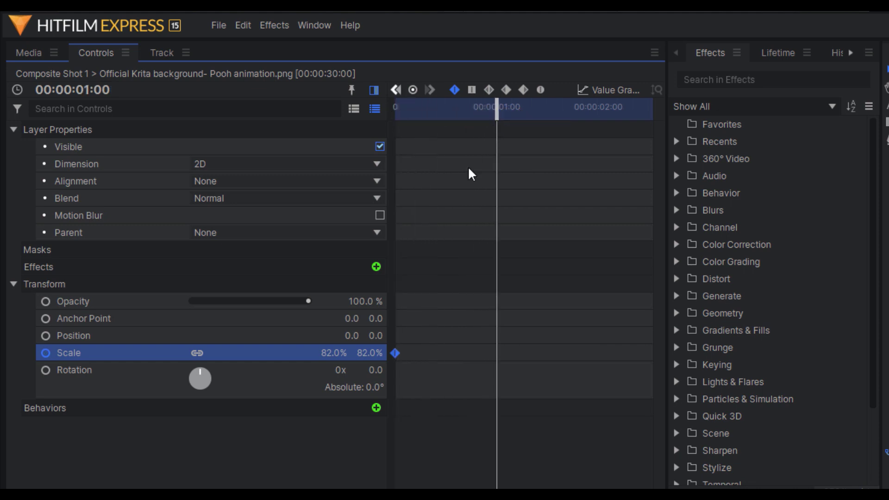
left_click(332, 353)
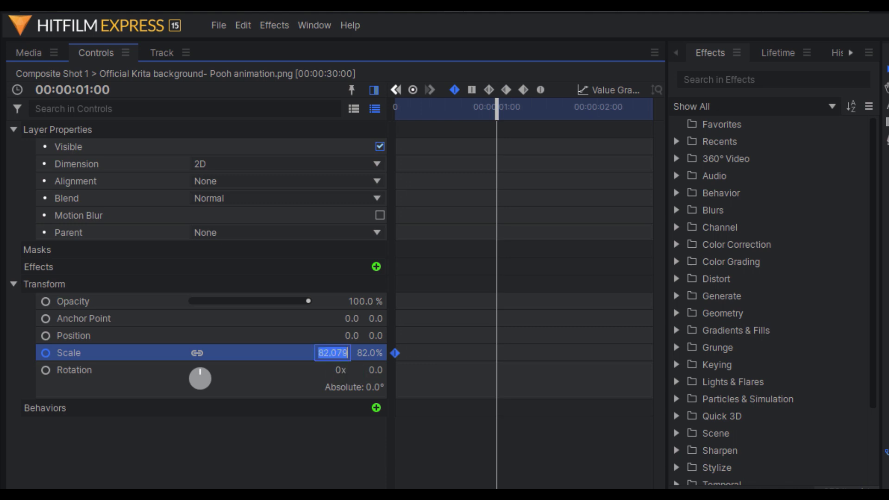
type("90")
key("Return")
type("88")
key("Return")
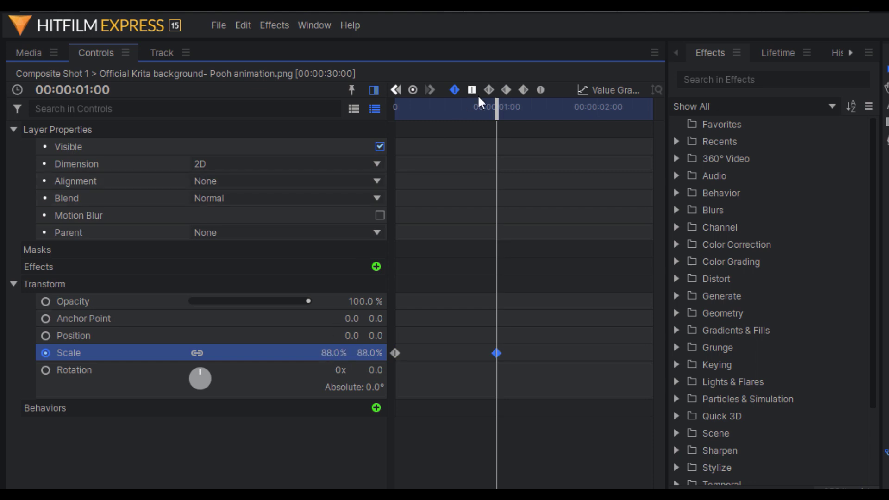
- Play back the background's scale-up animation from the start of the composition and stop playback
mouse_move(496, 111)
left_mouse_down()
mouse_move(475, 115)
mouse_move(511, 106)
left_mouse_up()
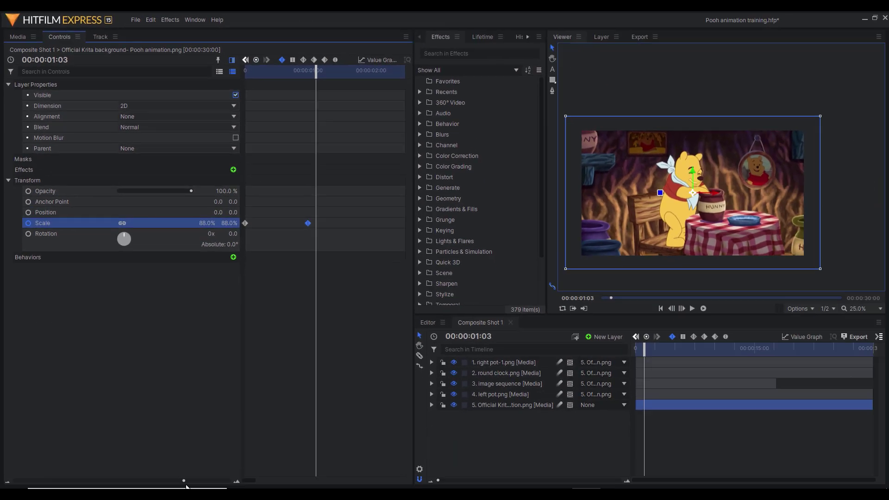
left_click_drag(184, 480, 208, 481)
left_click_drag(622, 297, 593, 297)
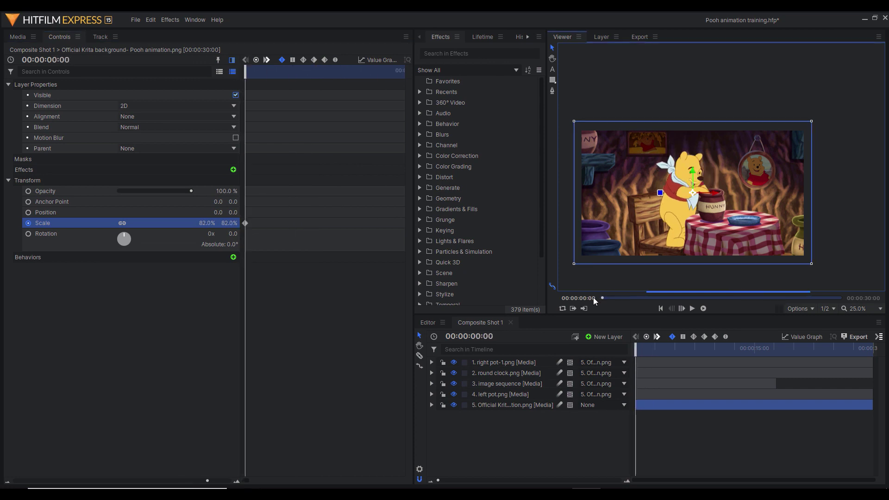
left_click_drag(593, 297, 585, 297)
left_click(691, 308)
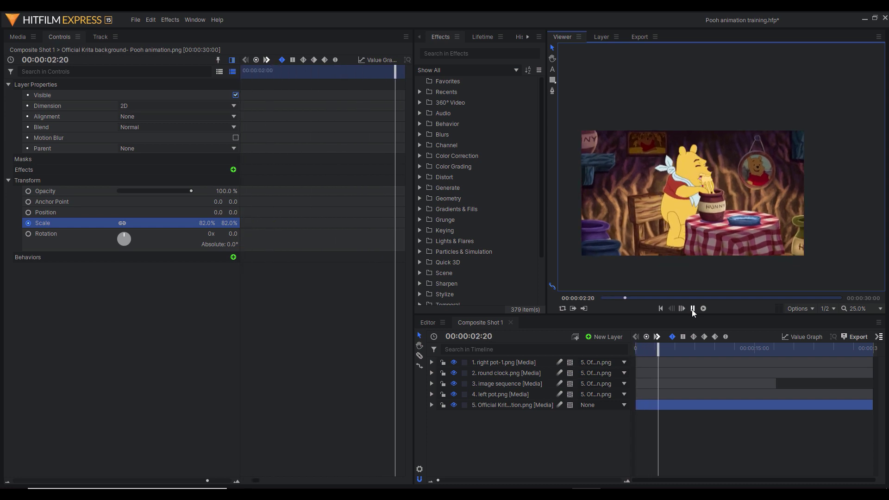
left_click(693, 308)
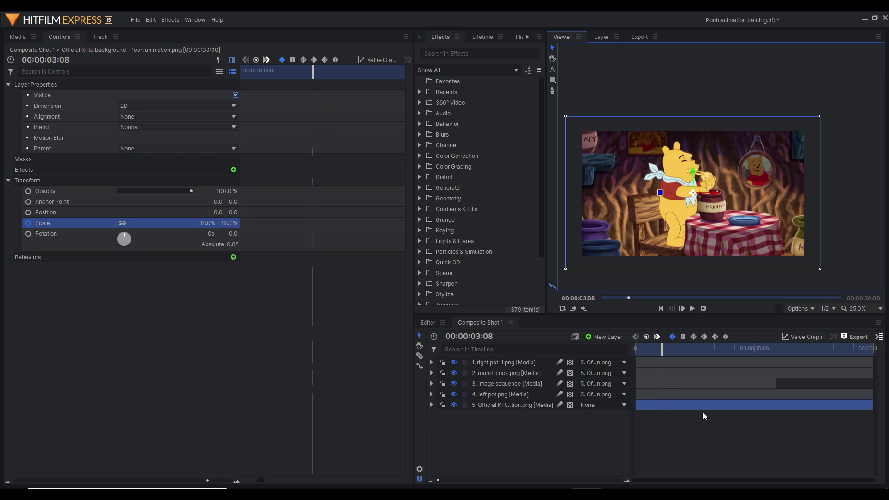
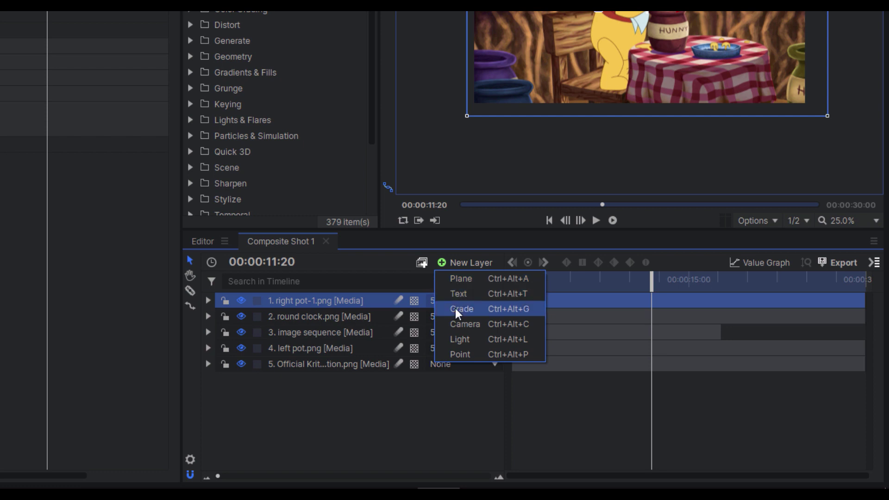
- Add a Grade layer, search the effects for "color" and apply Color Balance to the Grade layer
left_click(455, 307)
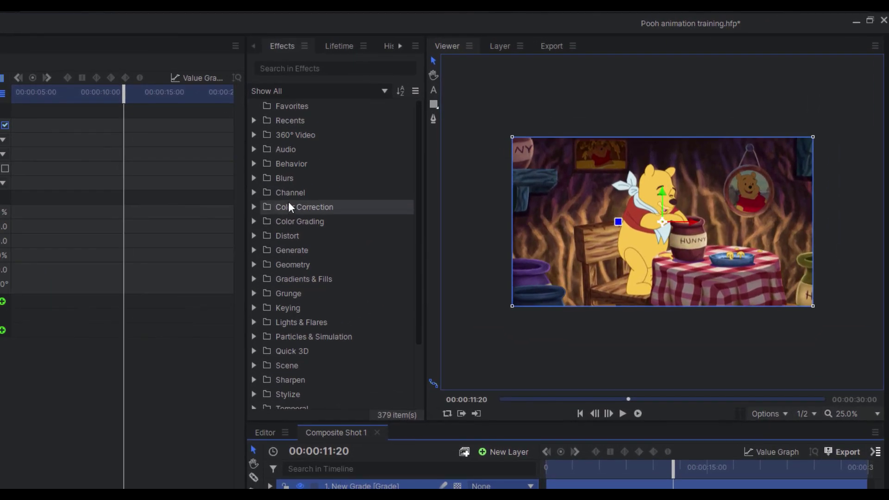
left_click(302, 70)
type("color")
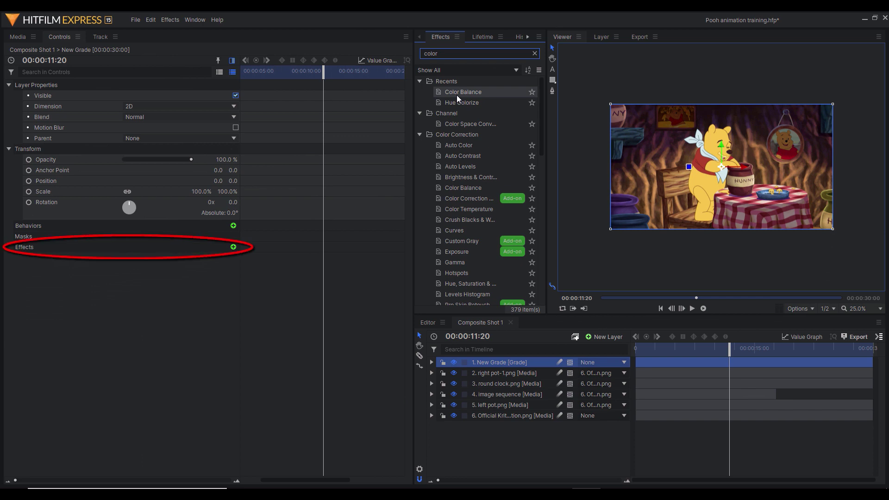
left_click_drag(456, 95, 203, 256)
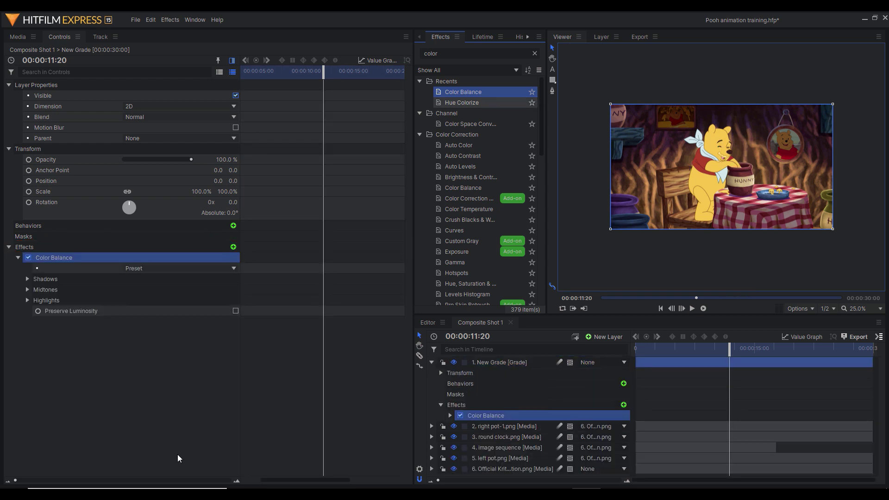
left_click(124, 460)
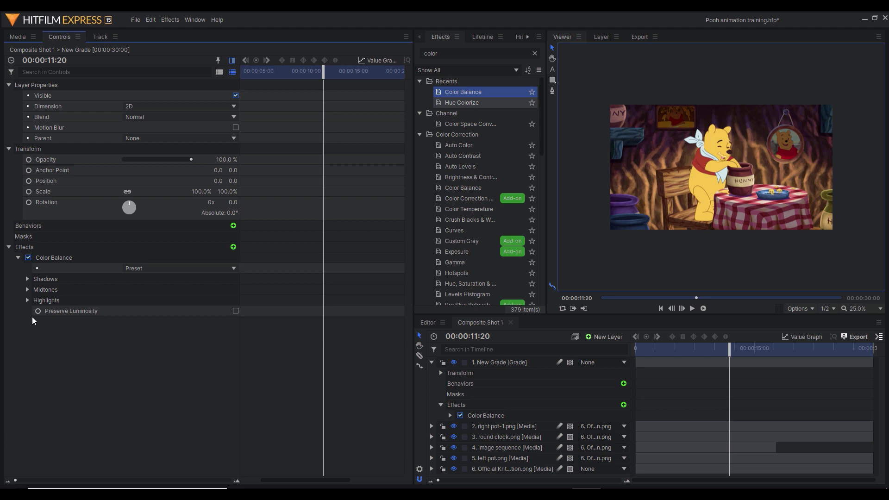
- Set the Shadows Red Balance and Blue Balance of the Color Balance effect to -100
left_click(27, 279)
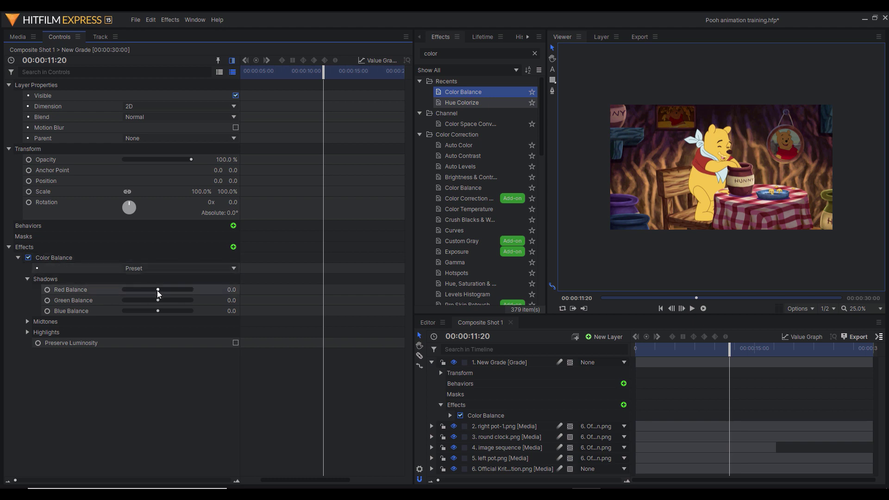
left_click_drag(157, 291, 116, 311)
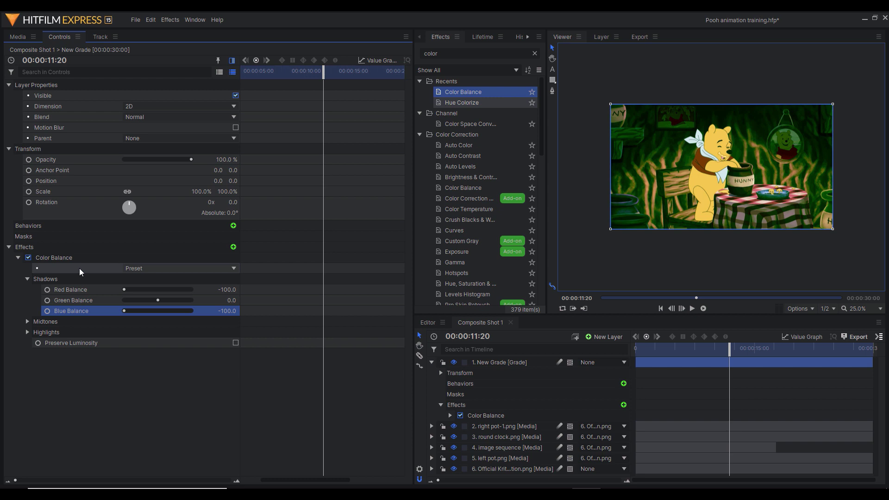
left_click(79, 268)
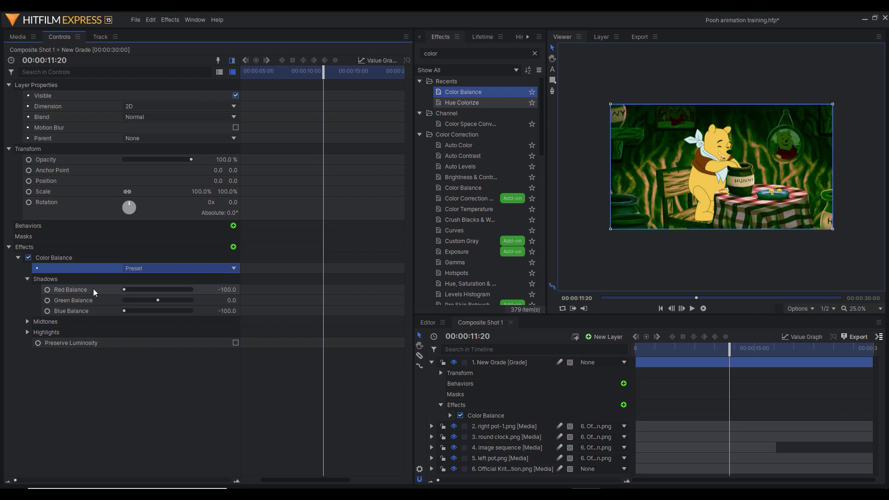
- Reset the Shadows Red Balance and Blue Balance to 0, and set the Shadows Green Balance to -24
right_click(93, 288)
left_click(110, 325)
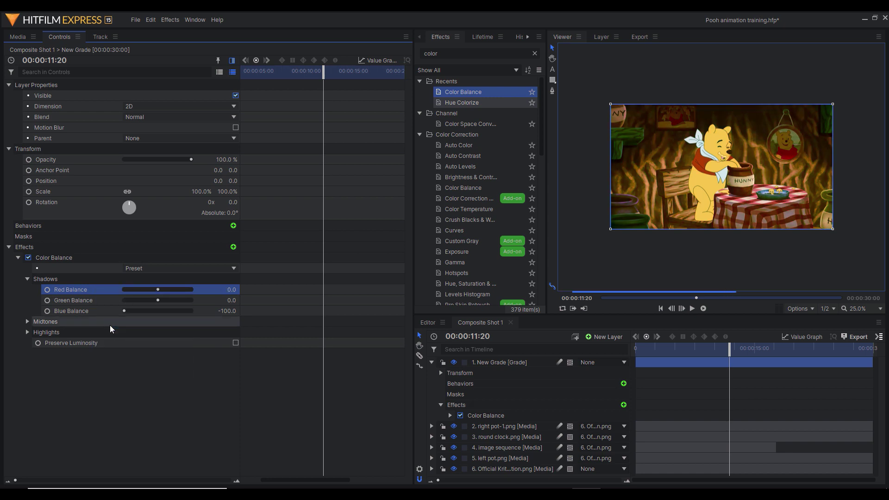
right_click(100, 314)
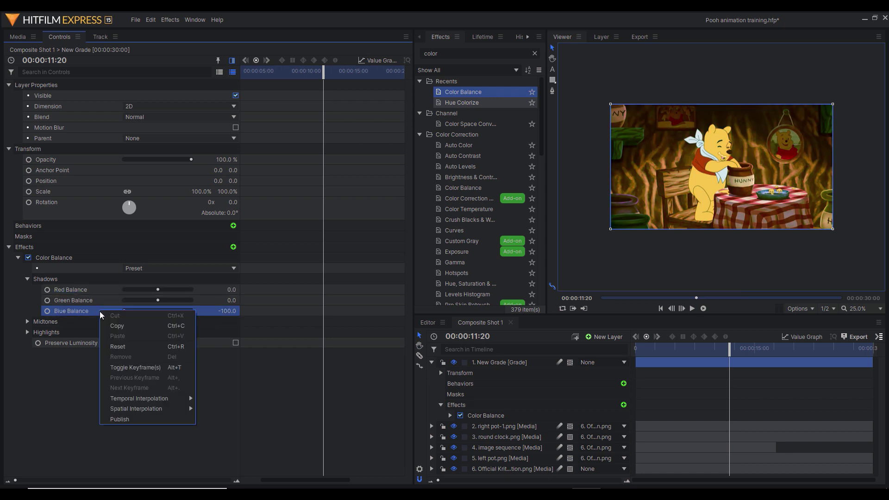
left_click(112, 348)
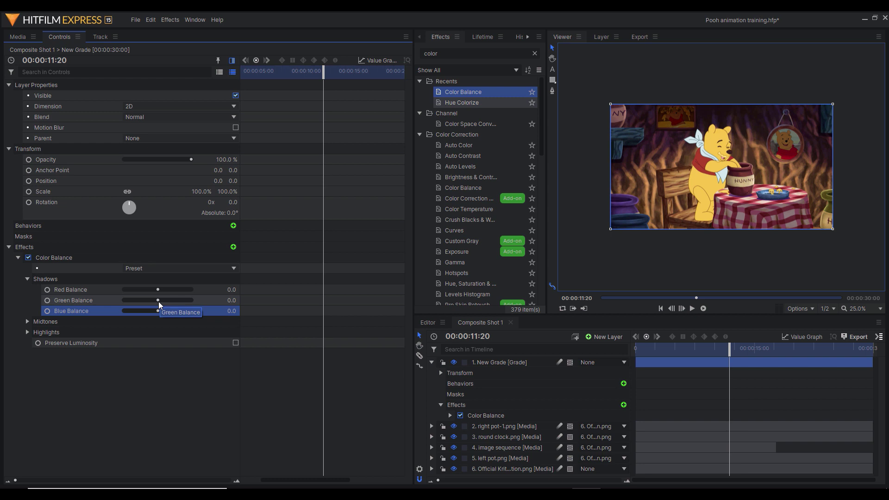
left_click_drag(159, 302, 149, 301)
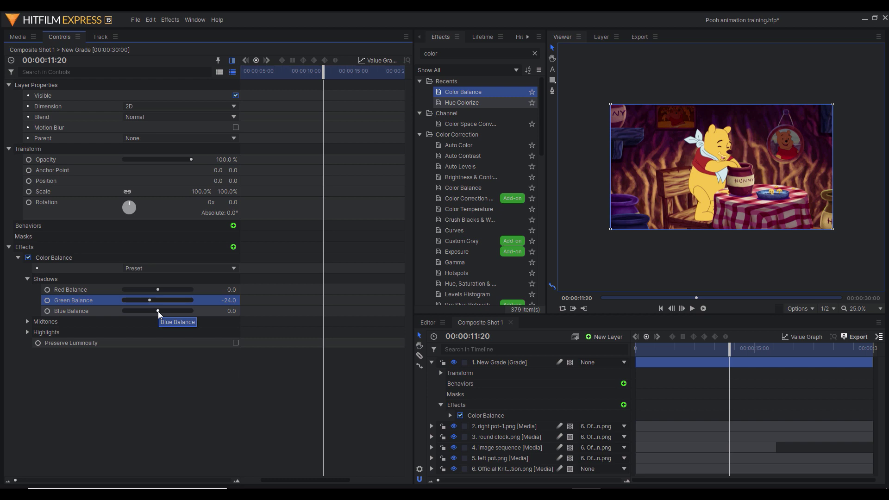
- Set the Midtones Red Balance and Blue Balance of the Color Balance effect to -100
left_click(27, 321)
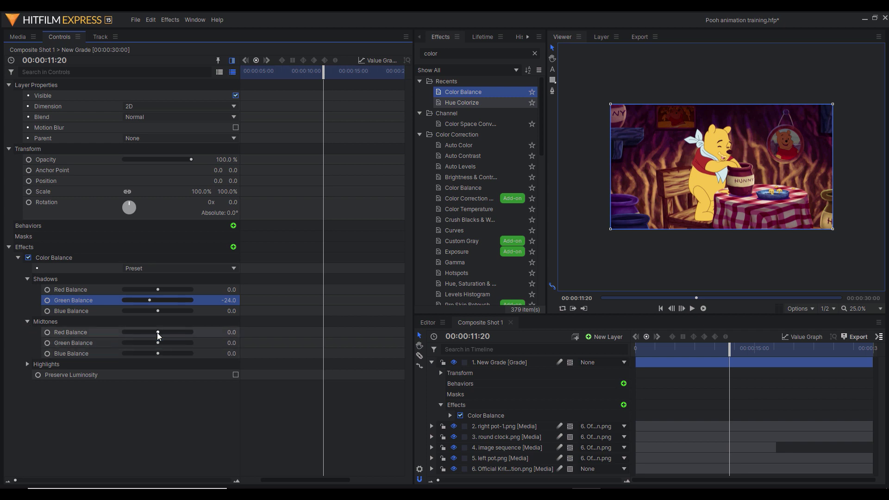
left_click_drag(157, 332, 98, 333)
left_click_drag(158, 353, 96, 355)
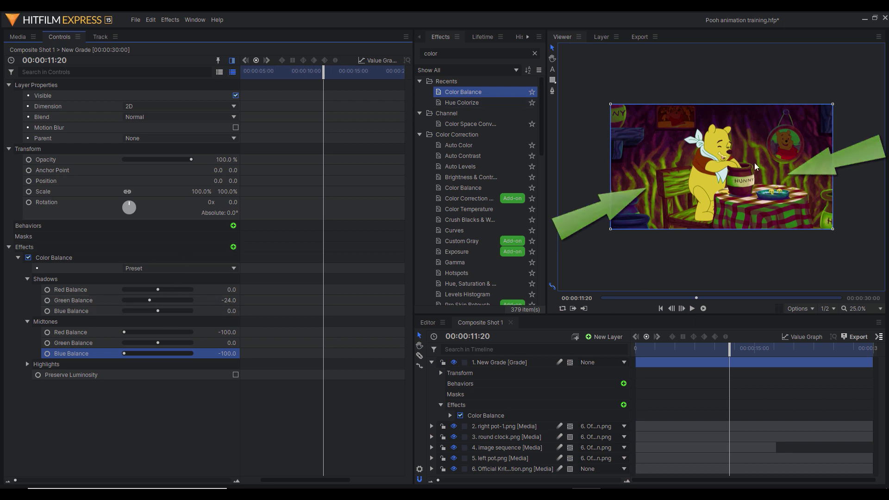
- Reset the Midtones Blue Balance and Red Balance to 0, and set the Midtones Green Balance to -12
right_click(90, 354)
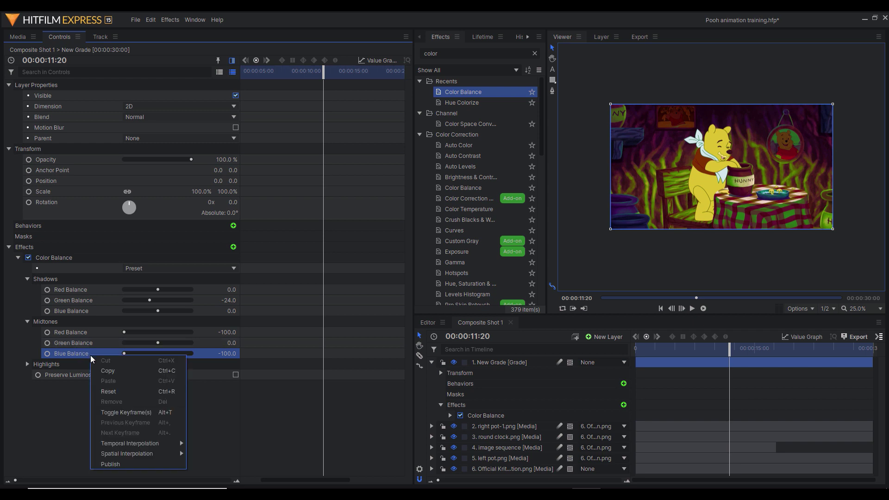
left_click(107, 391)
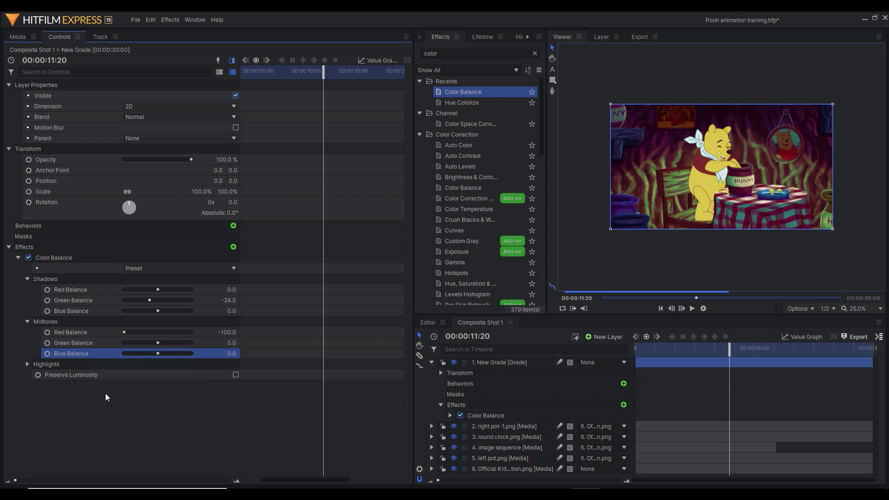
right_click(101, 330)
left_click(117, 365)
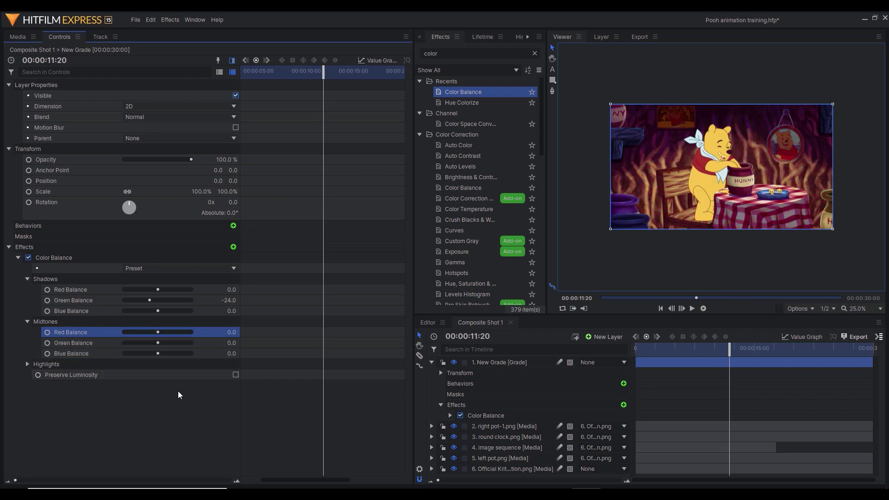
left_click_drag(158, 343, 153, 345)
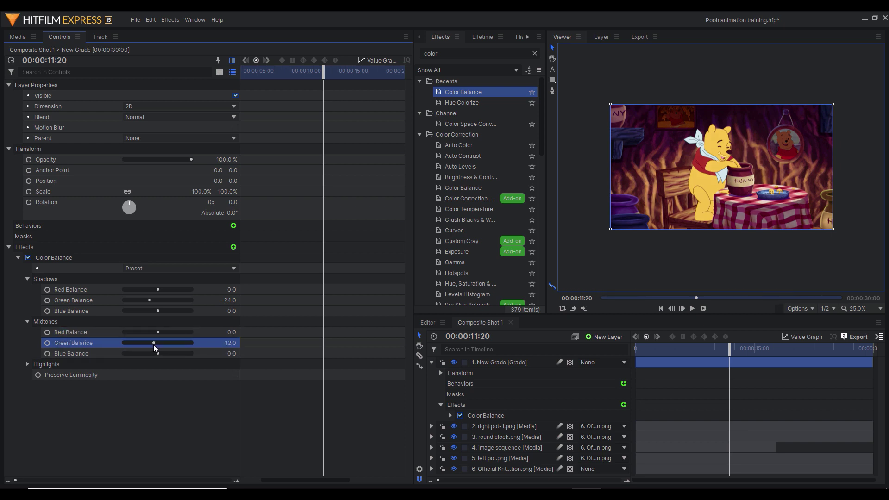
- Try the Highlights Red Balance and Blue Balance at -100, and reset both to 0
left_click(28, 363)
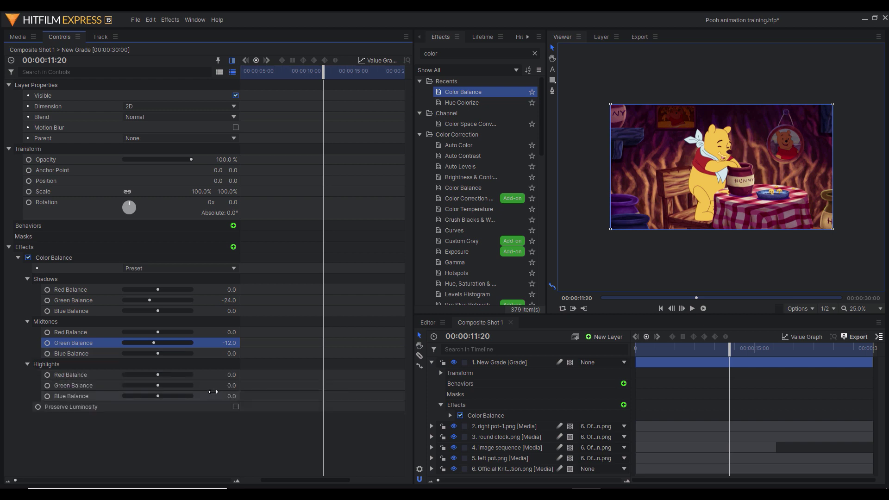
left_click_drag(159, 374, 105, 376)
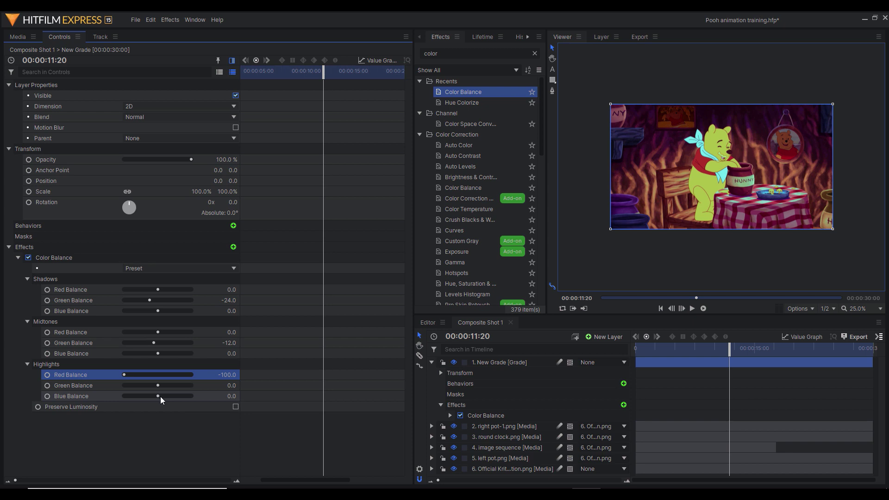
left_click_drag(159, 396, 106, 398)
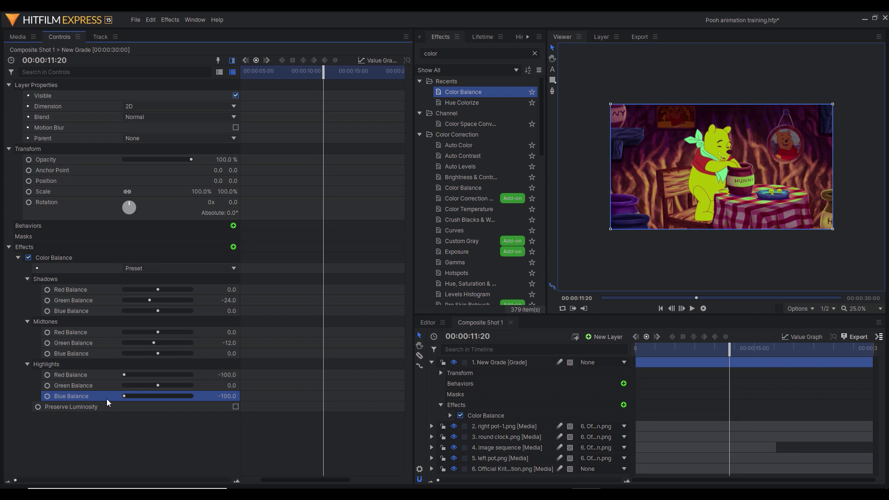
left_click(107, 374)
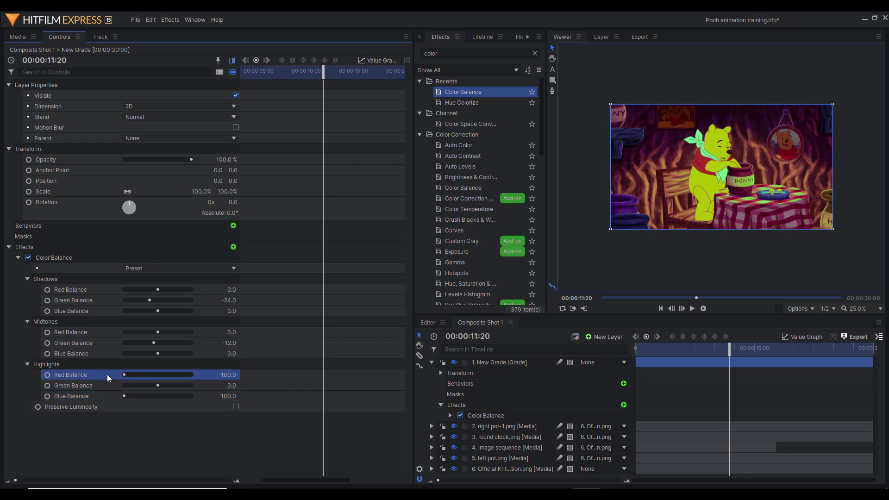
right_click(106, 374)
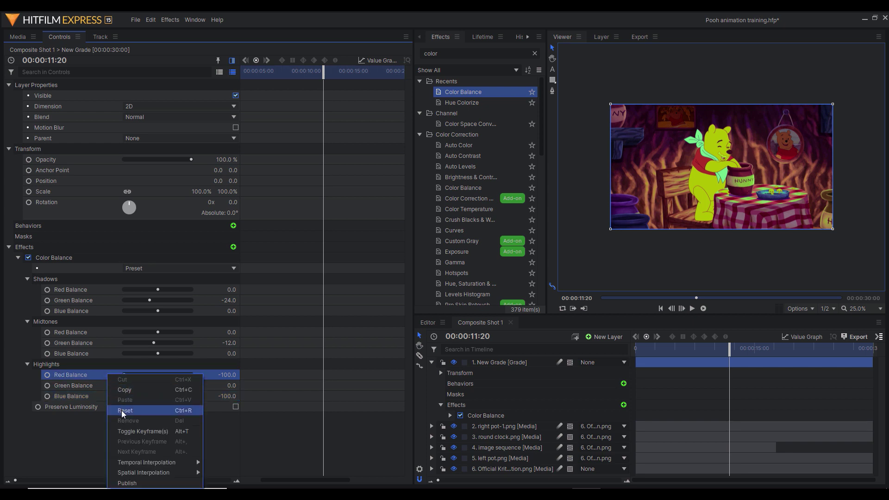
left_click(123, 410)
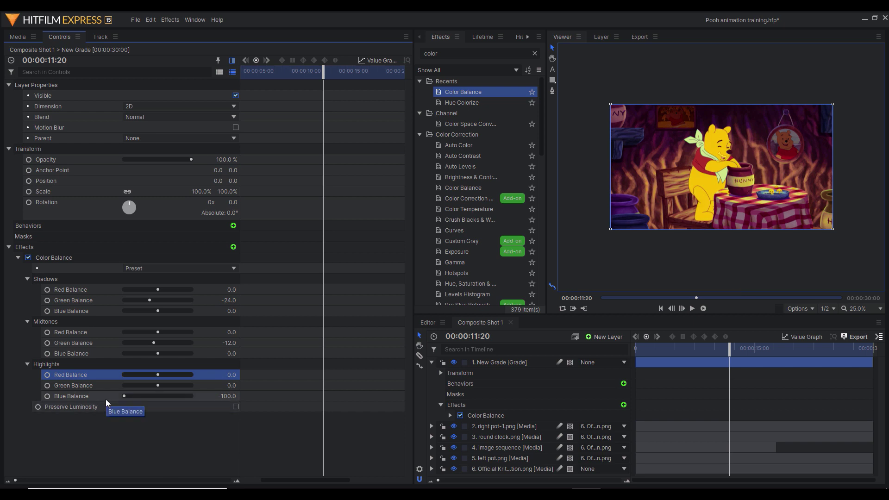
left_click(103, 398)
right_click(103, 398)
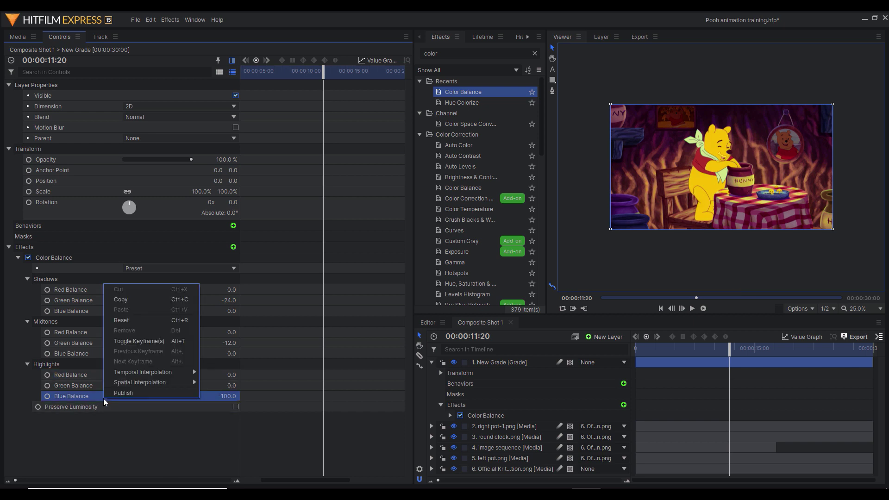
left_click(130, 320)
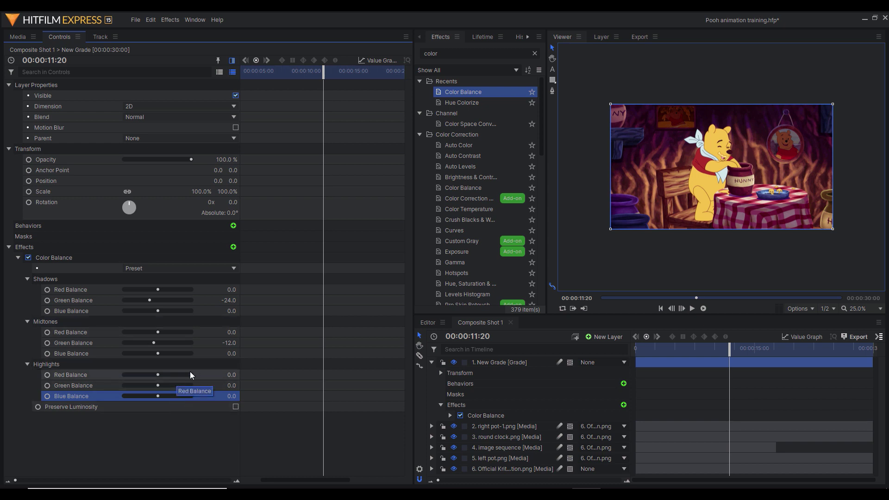
- Zoom the viewer to 50% and pan across the frame to examine the graded scene
left_click(879, 309)
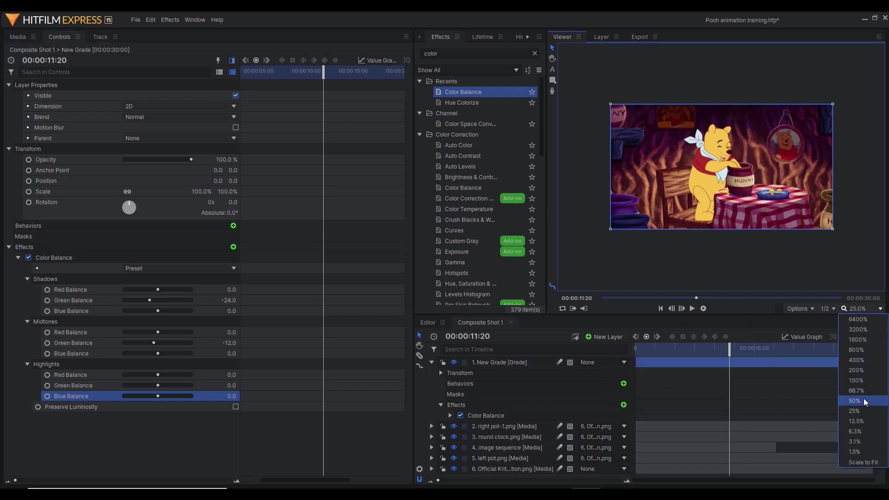
left_click(863, 398)
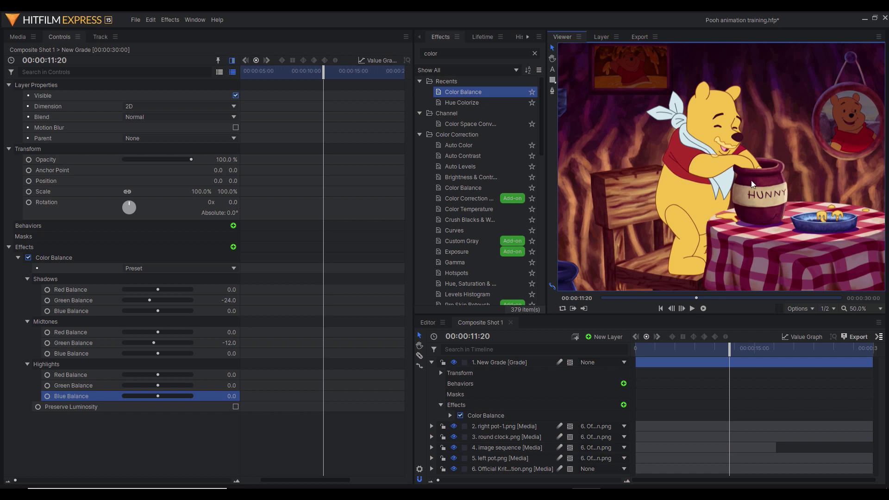
left_click(552, 59)
left_click_drag(643, 145, 677, 153)
left_click_drag(764, 208, 647, 231)
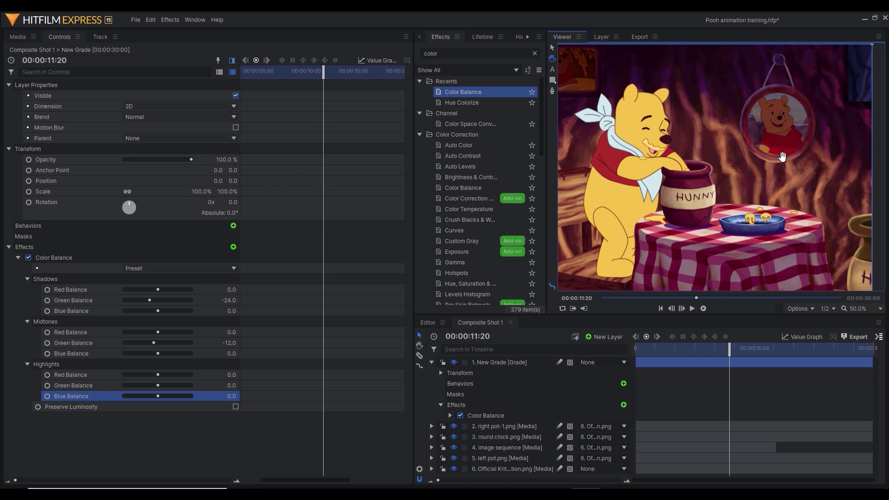
scroll(646, 231, "up", 2)
- Save the Color Balance effect's settings as a preset named "Tutorial example preset"
left_click(81, 254)
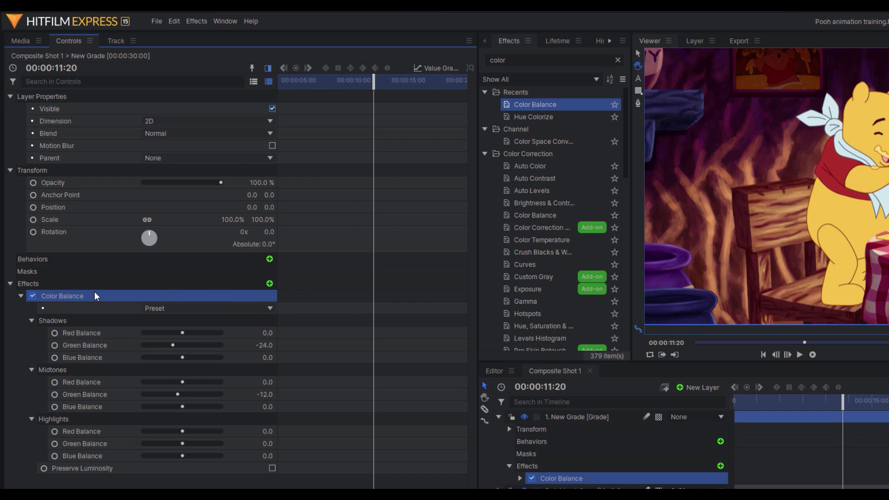
right_click(95, 293)
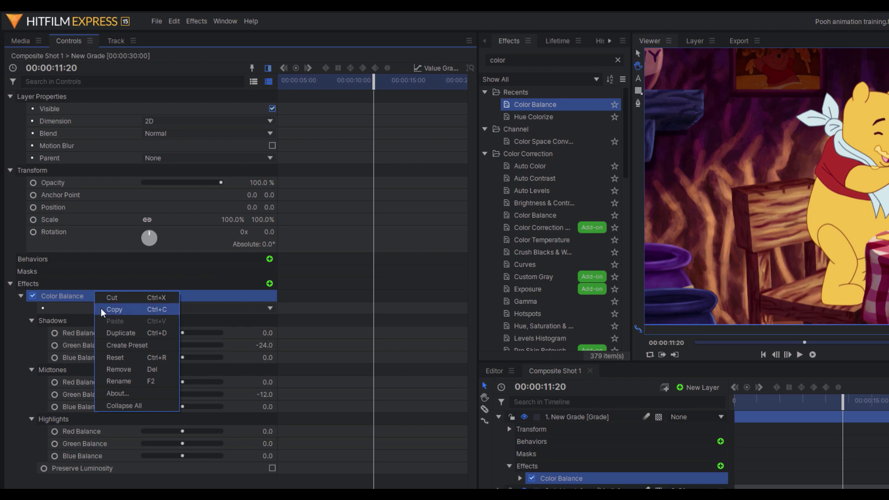
left_click(114, 345)
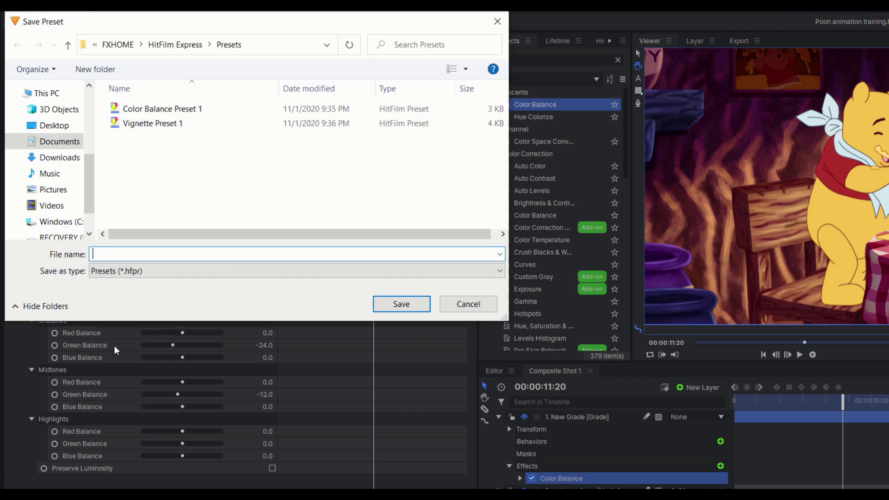
type("Tutorial example preset")
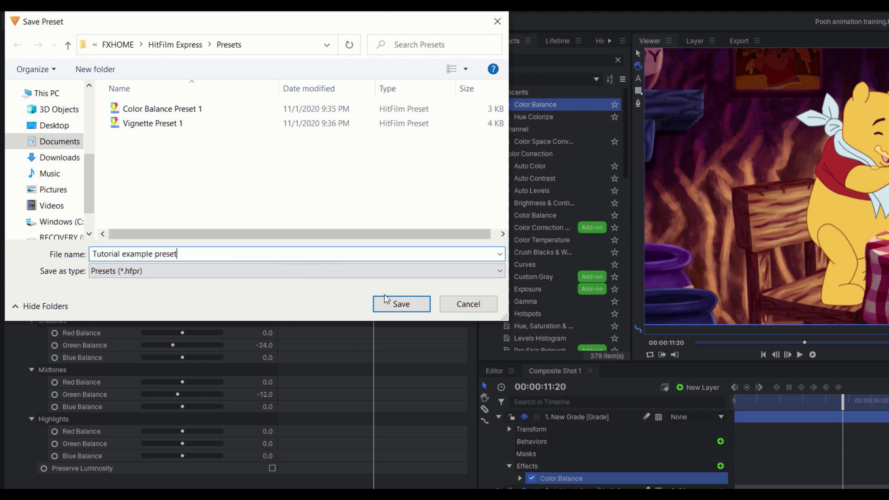
left_click(398, 304)
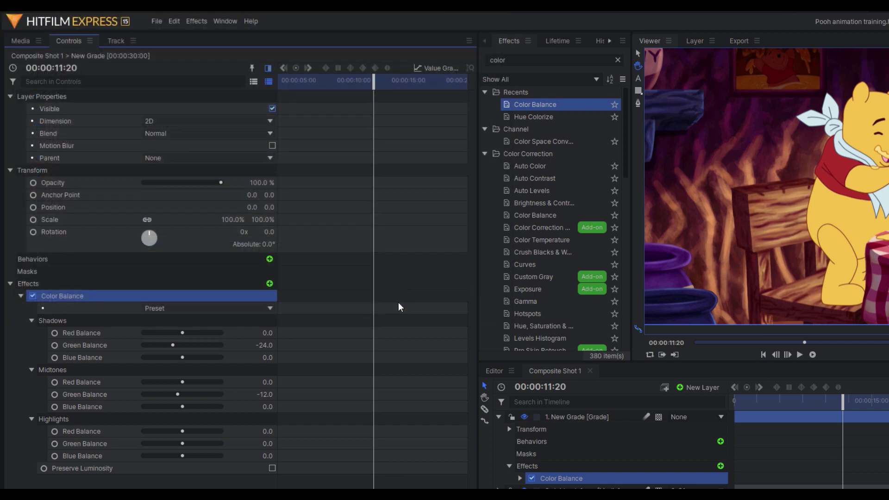
- Search the effects for "preset" to locate the saved Color Balance preset
left_click(520, 62)
key("BackSpace")
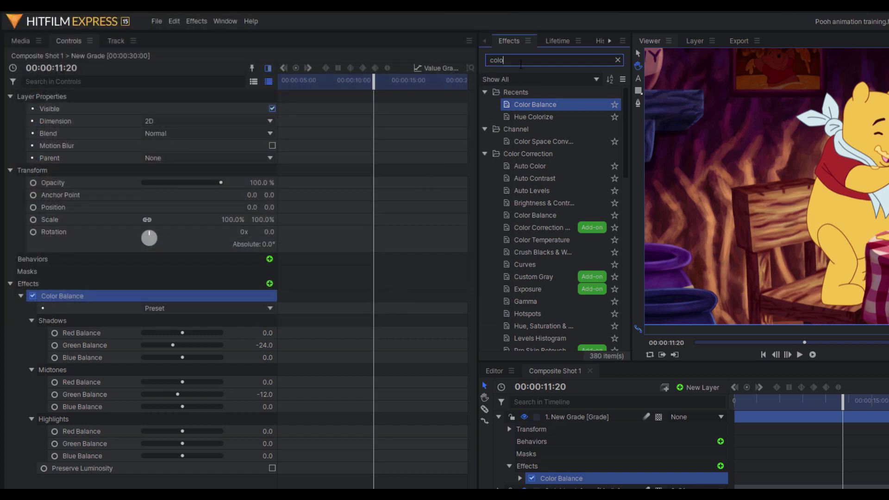
key("BackSpace")
key("BackSpace")
key("BackSpace")
key("BackSpace")
type("preset")
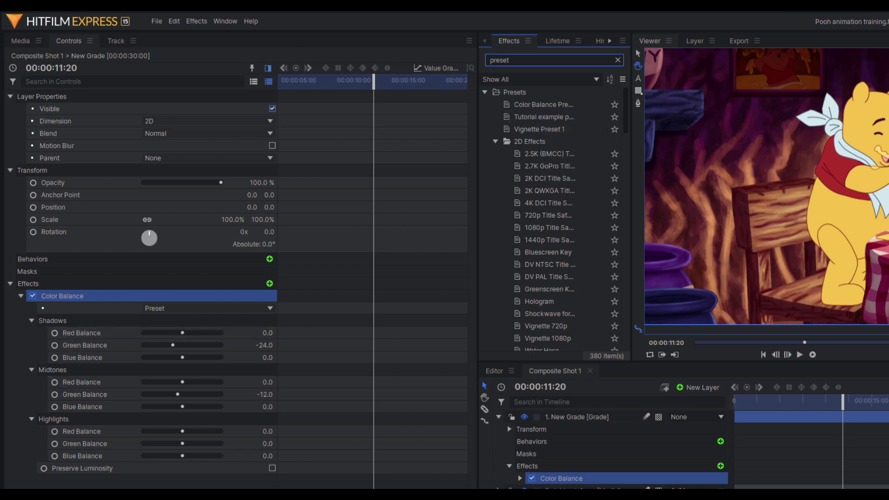
- Collapse the Color Balance settings, search the effects for "vignett" and apply Vignette to the Grade layer
left_click(114, 468)
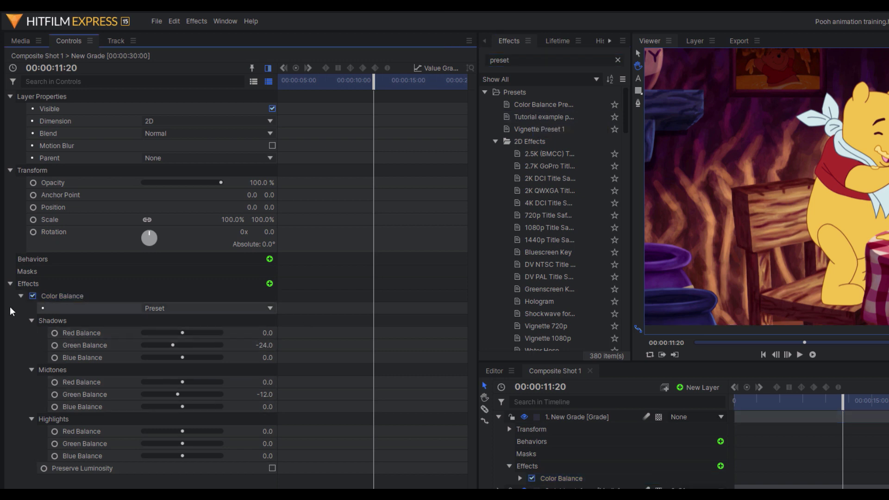
left_click(20, 297)
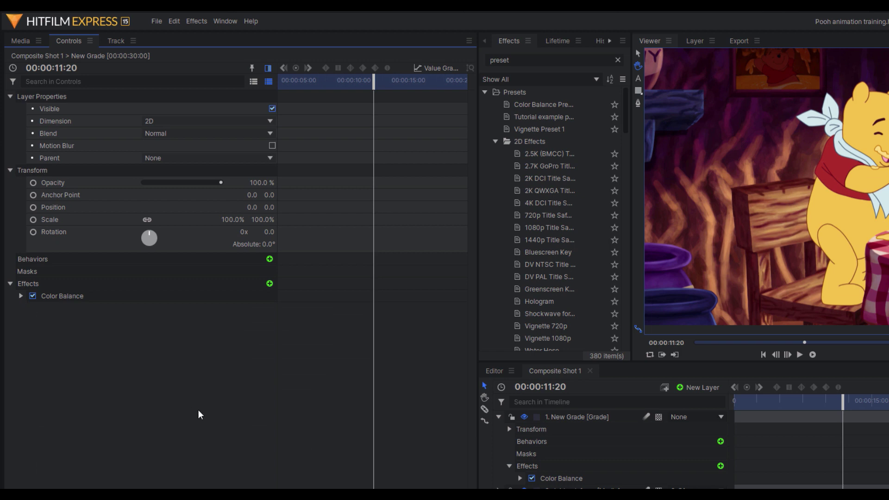
left_click(524, 65)
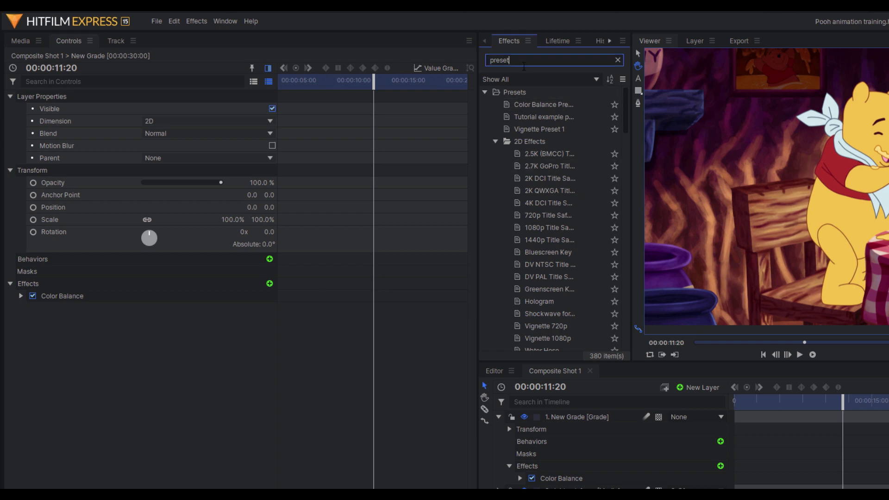
key("BackSpace")
key("BackSpace")
key("BackSpace")
key("BackSpace")
key("BackSpace")
key("BackSpace")
type("v")
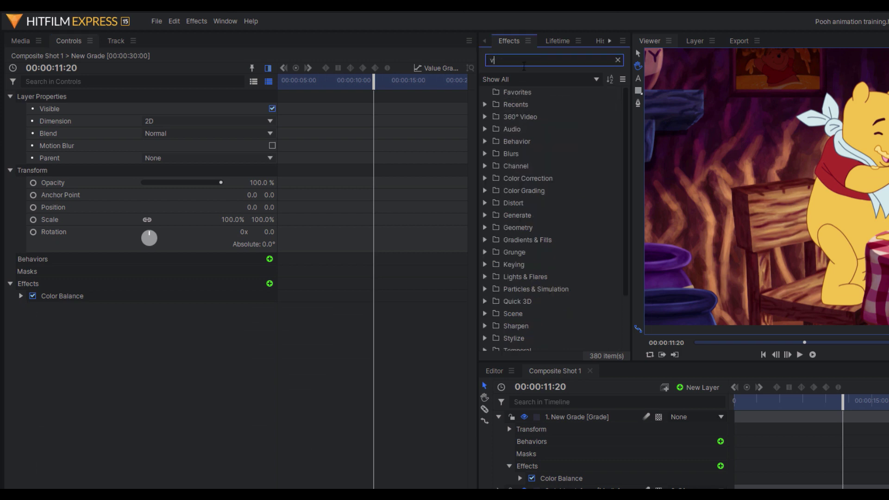
type("ignett")
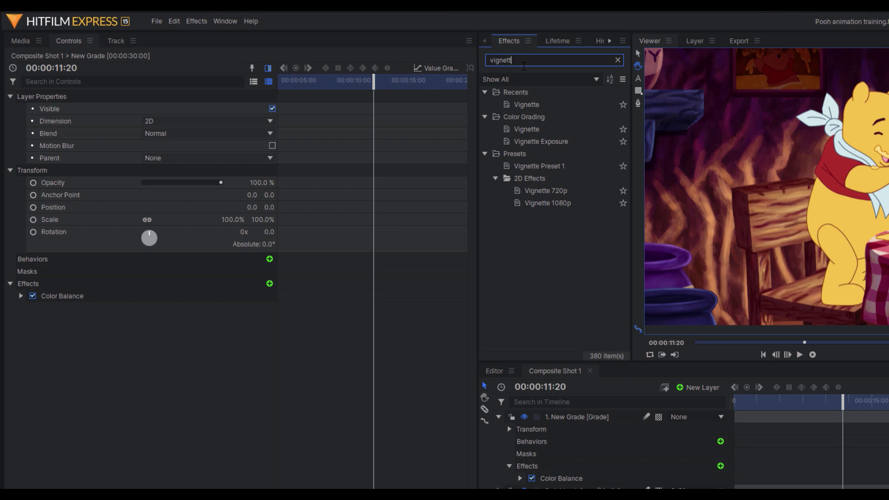
left_click(526, 105)
left_click_drag(526, 104, 237, 306)
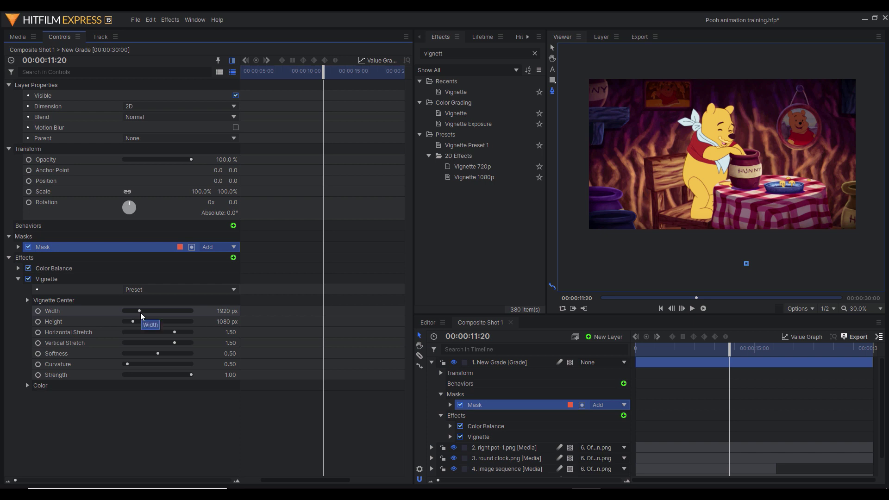
- Set the Vignette effect's width to about 3604 px and its height to about 901 px
mouse_move(139, 312)
left_mouse_down()
mouse_move(123, 313)
mouse_move(132, 314)
left_mouse_up()
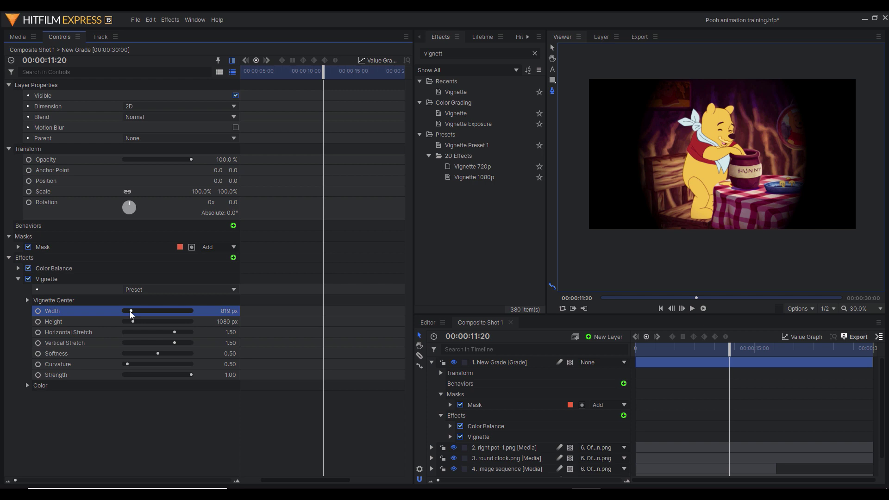
left_click_drag(131, 315, 128, 314)
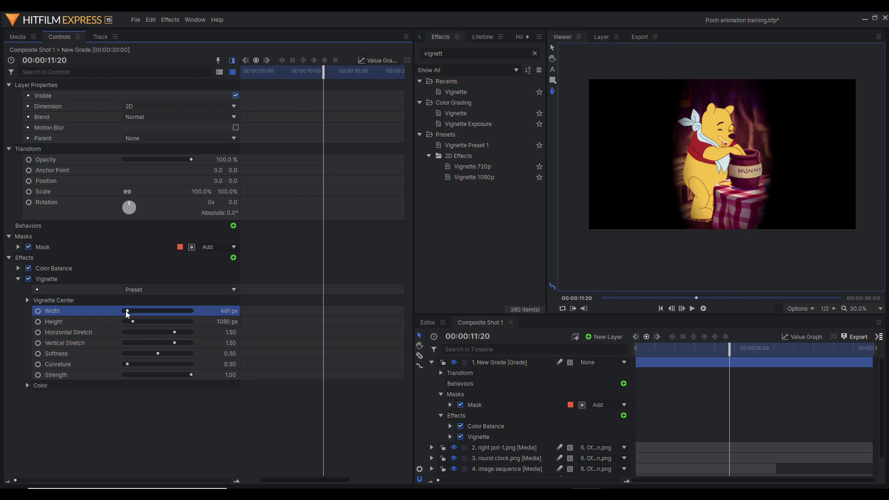
left_click_drag(128, 314, 150, 308)
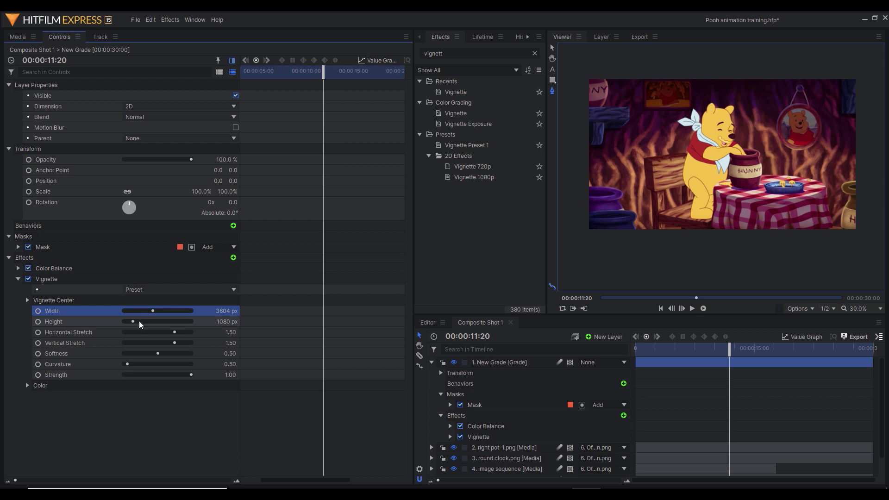
left_click_drag(134, 322, 125, 321)
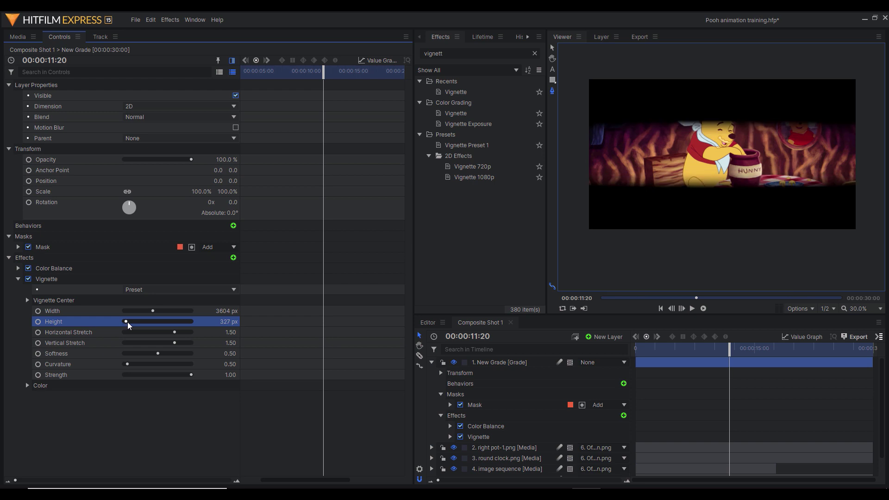
left_click_drag(128, 323, 130, 321)
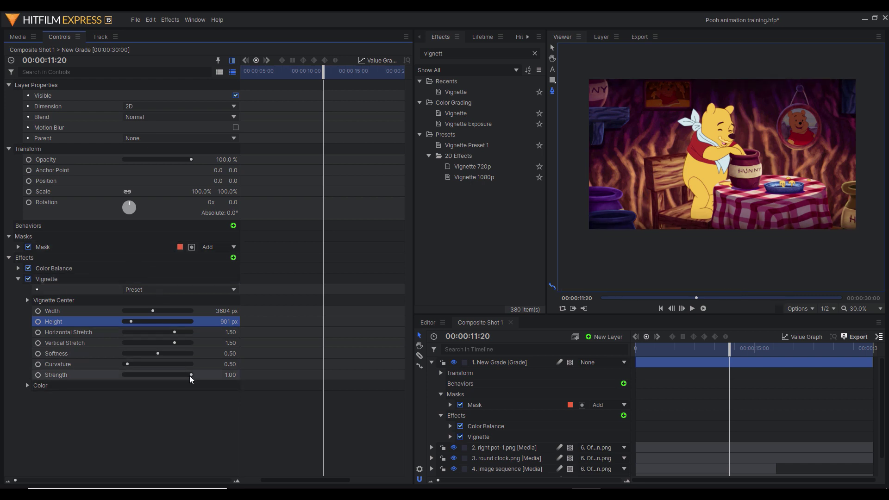
- Reduce the Vignette strength to 0.83 and compare the frame with the effect off and on
left_click_drag(190, 376, 184, 376)
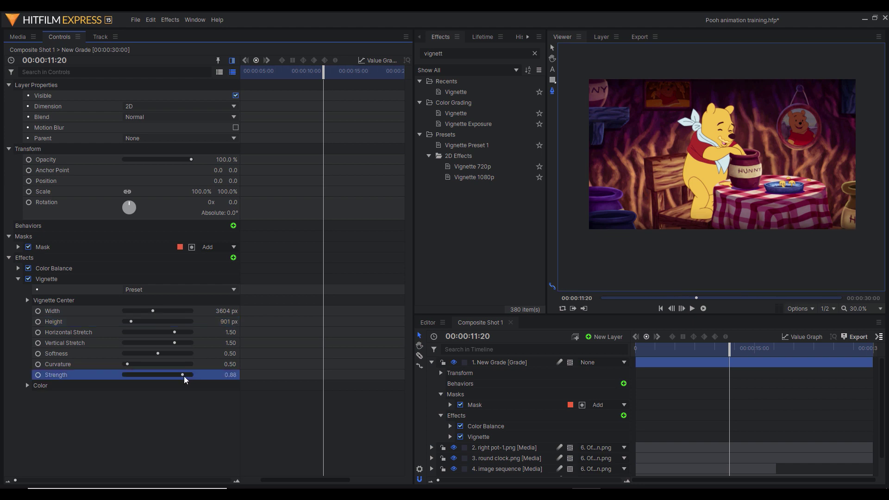
left_click_drag(182, 376, 180, 376)
left_click(28, 279)
left_click(28, 279)
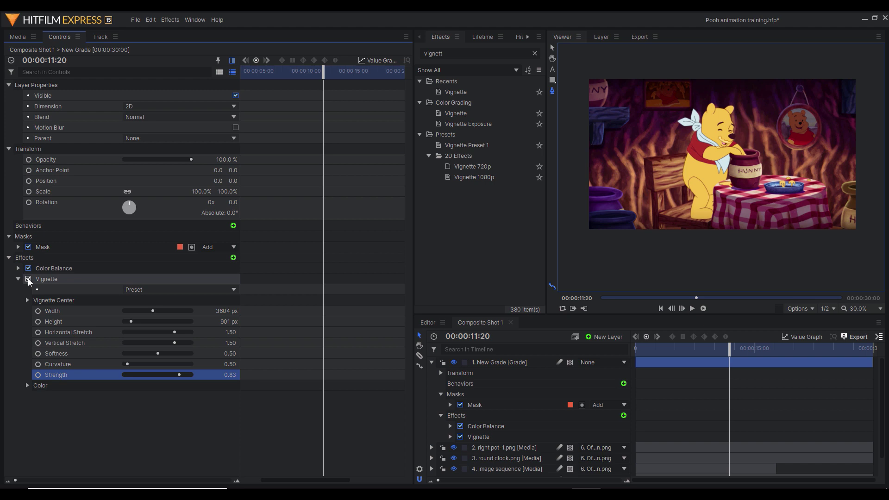
- Save the Vignette effect's settings as a preset named "Tutorial Vignette preset"
right_click(76, 281)
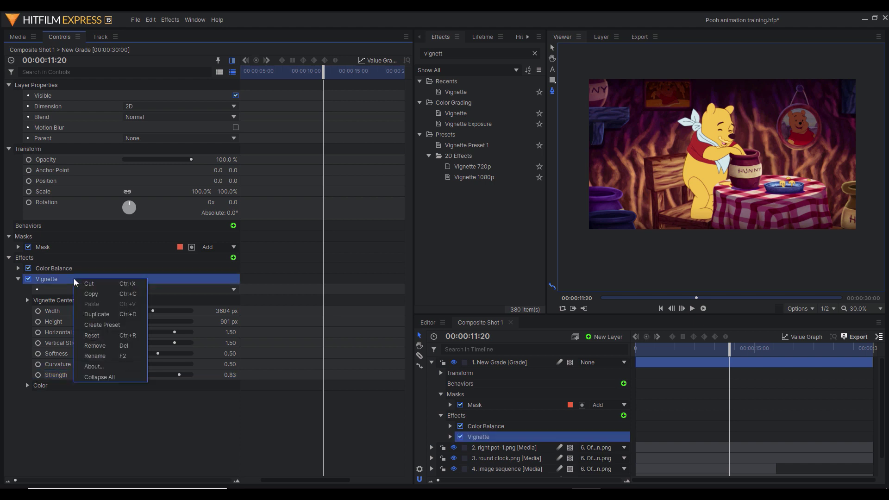
left_click(87, 327)
type("Tutorial Vigne")
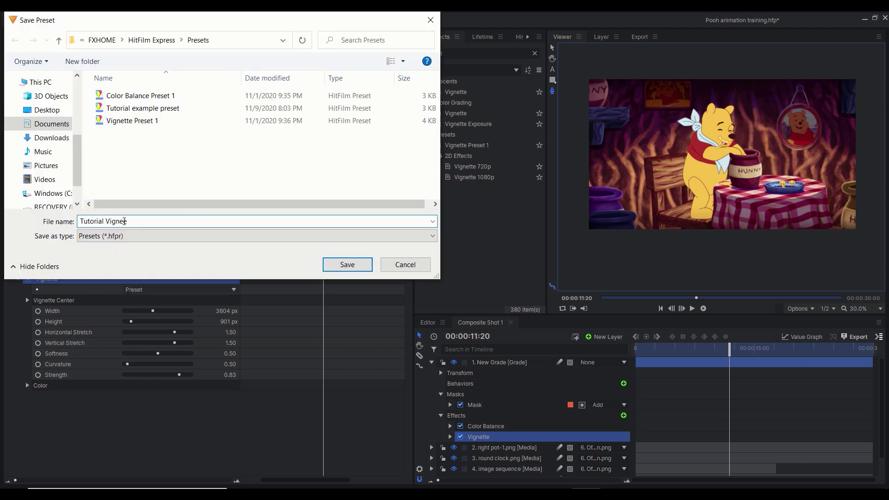
type("tte preset")
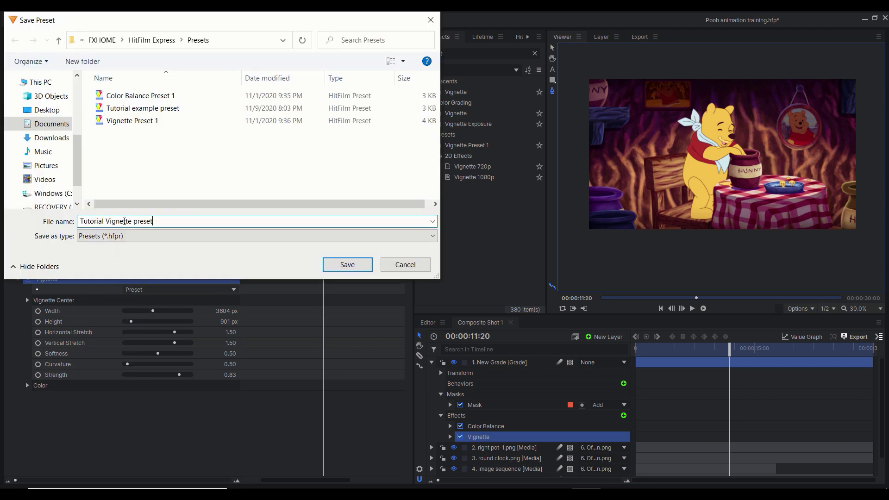
left_click(348, 265)
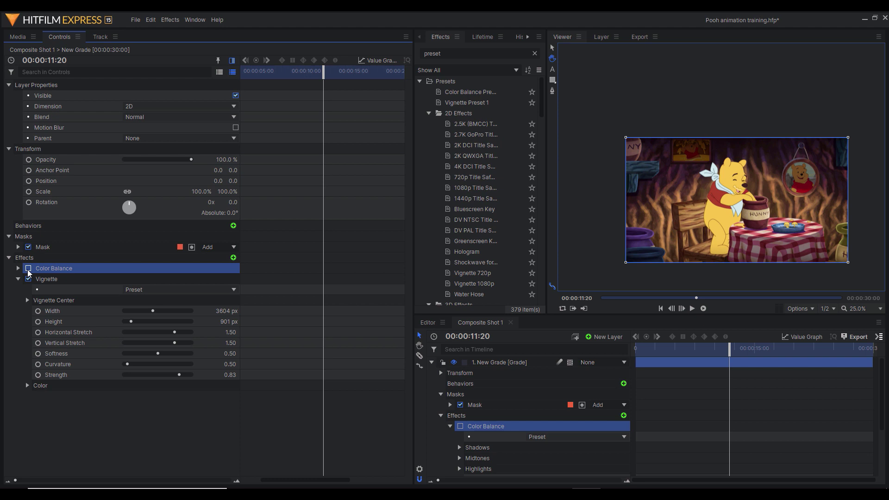
- Compare the frame with Color Balance and Vignette toggled, leaving both enabled, and save the project
left_click(29, 269)
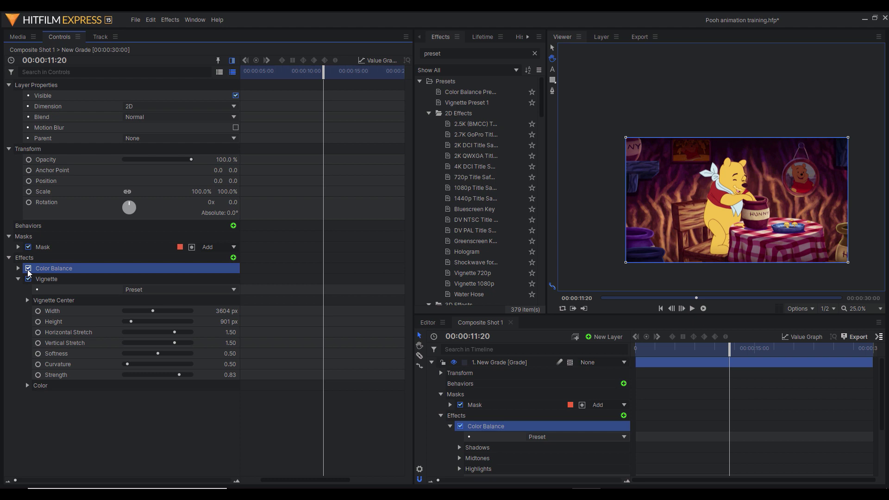
left_click(28, 279)
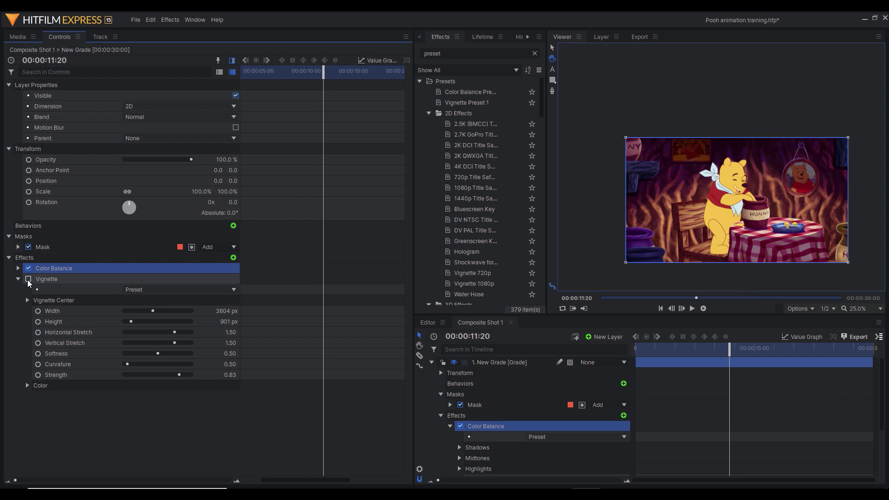
left_click(28, 279)
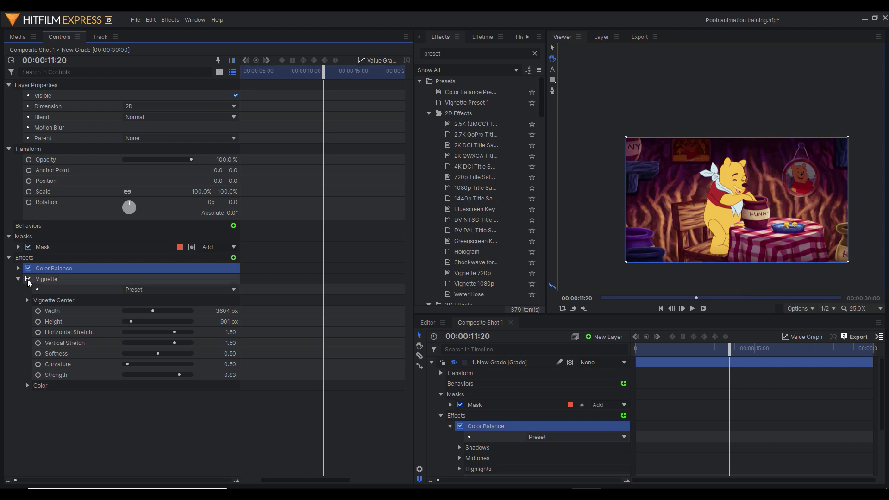
left_click(28, 279)
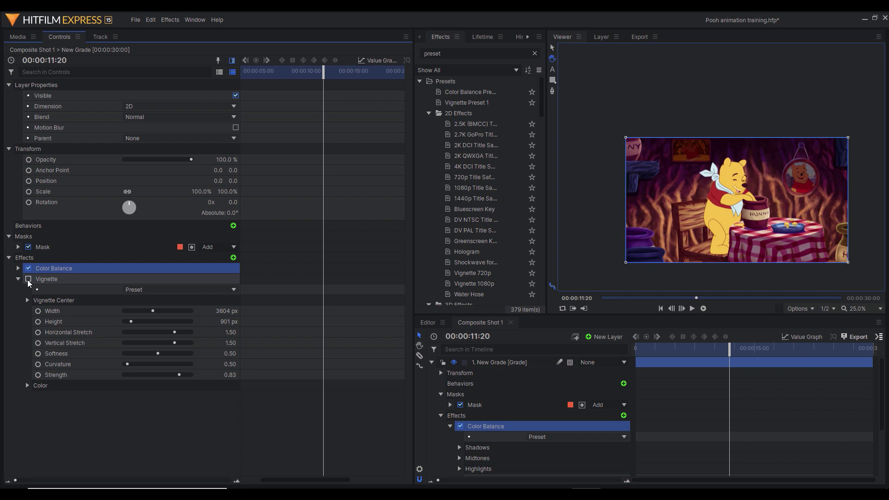
left_click(28, 279)
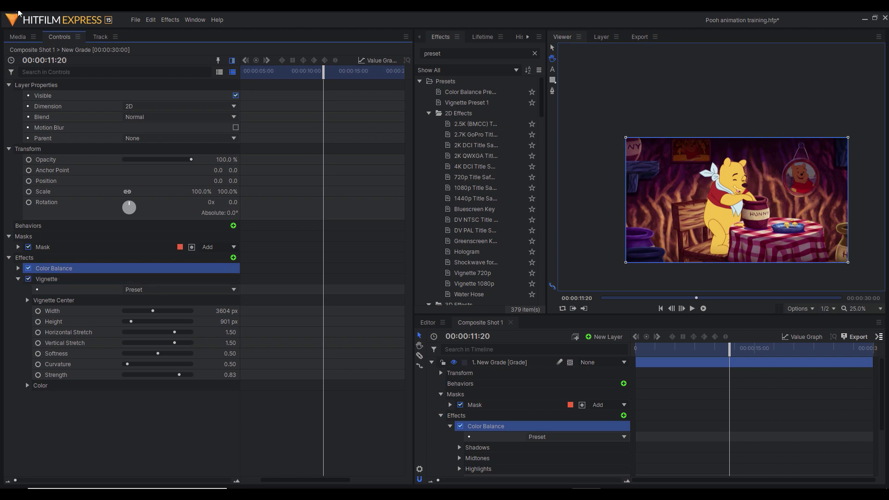
left_click(134, 20)
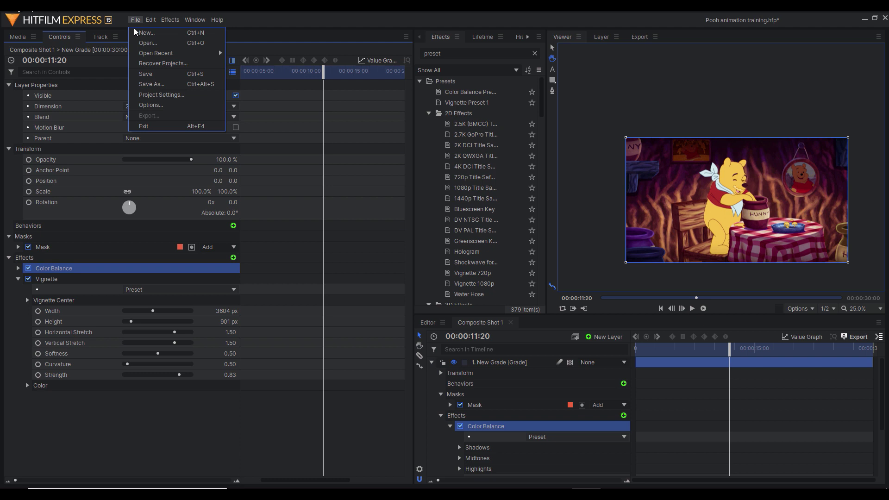
left_click(142, 75)
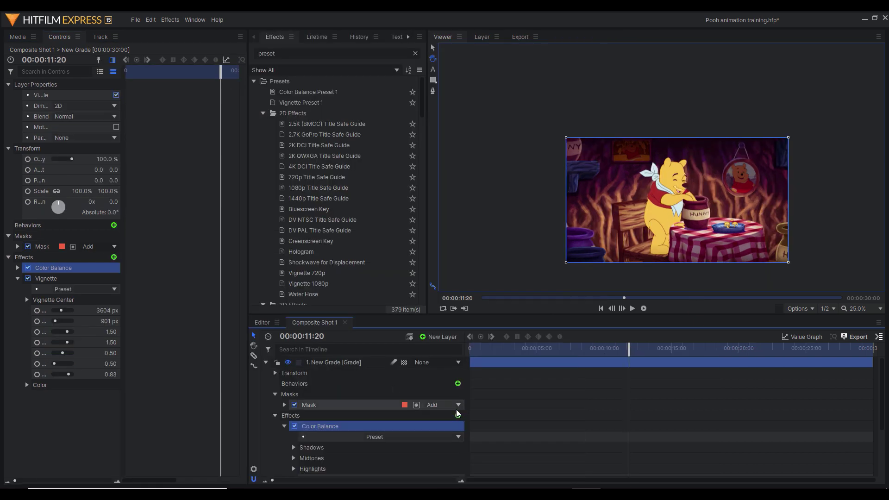
- Collapse the New Grade layer and trim the longer layers to end with the image sequence at 00:00:17:19
left_click(266, 362)
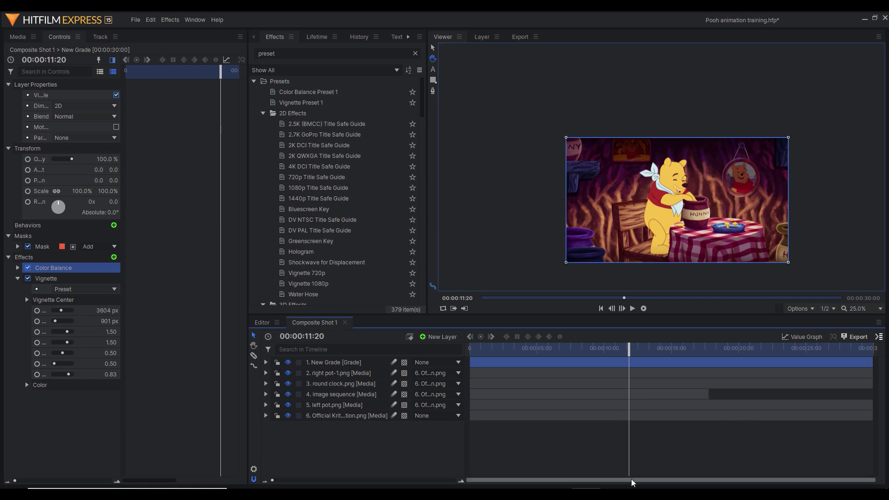
left_click_drag(633, 479, 676, 484)
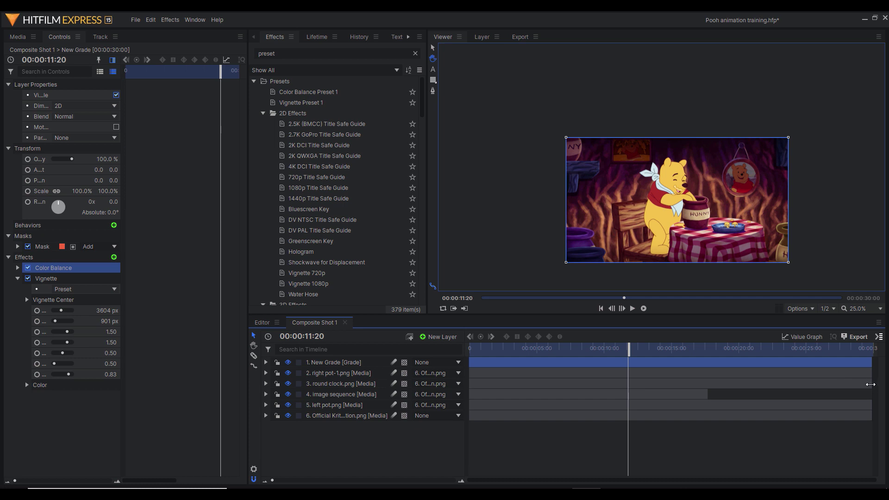
left_click_drag(871, 383, 707, 383)
left_click_drag(871, 373, 707, 361)
left_click_drag(871, 404, 712, 417)
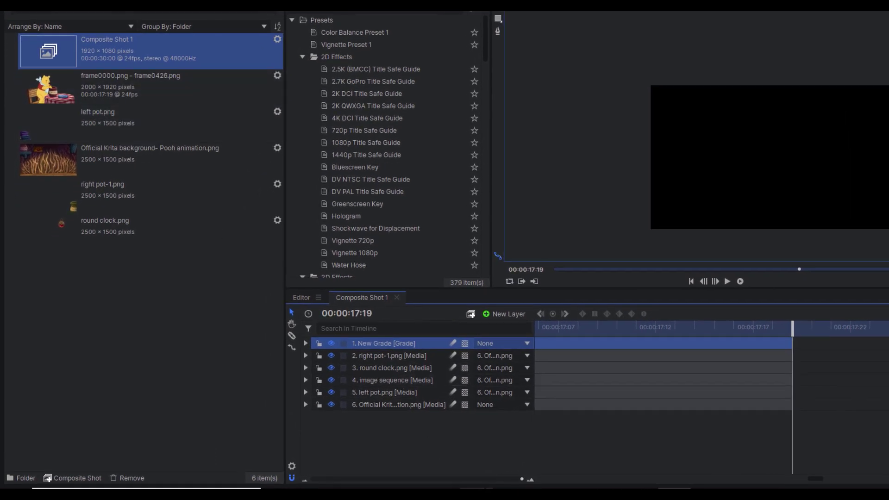
- Set Composite Shot 1's duration to 00:00:17:19 and check the end of its timeline
left_click(292, 466)
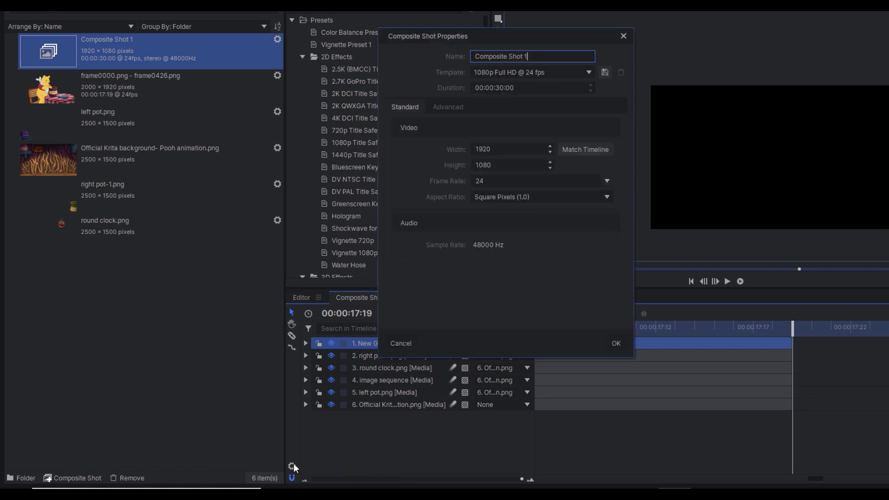
double_click(500, 88)
type("17:19")
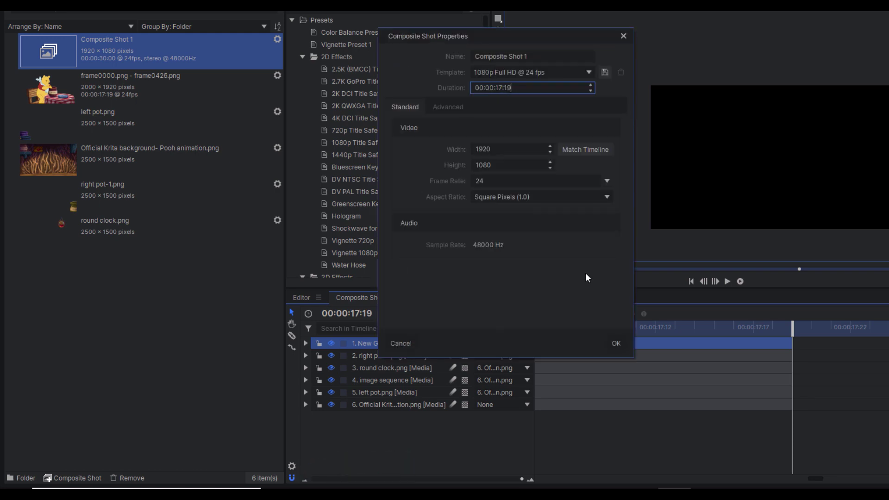
left_click(614, 349)
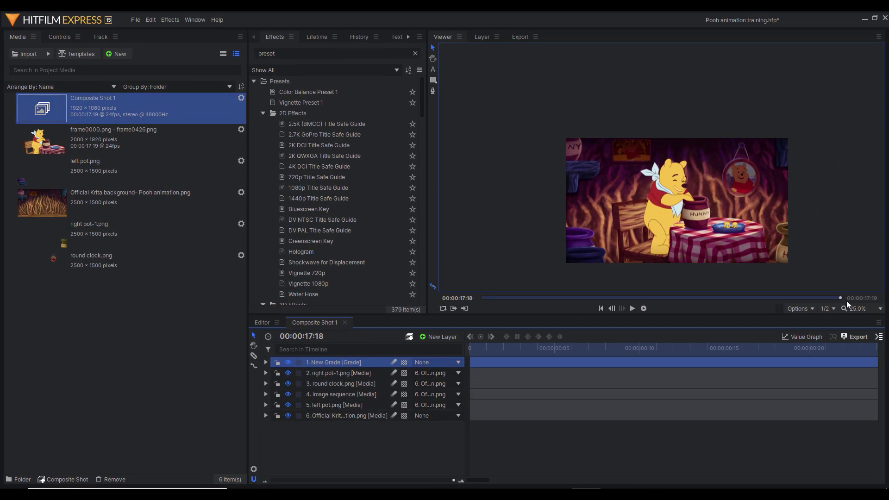
mouse_move(840, 297)
left_mouse_down()
mouse_move(771, 298)
mouse_move(853, 298)
left_mouse_up()
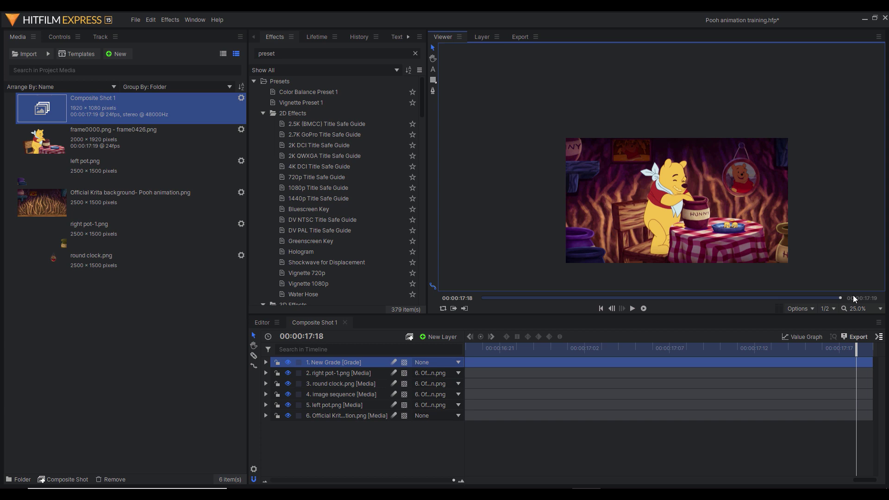
- Switch to the Editing workspace
left_click(195, 21)
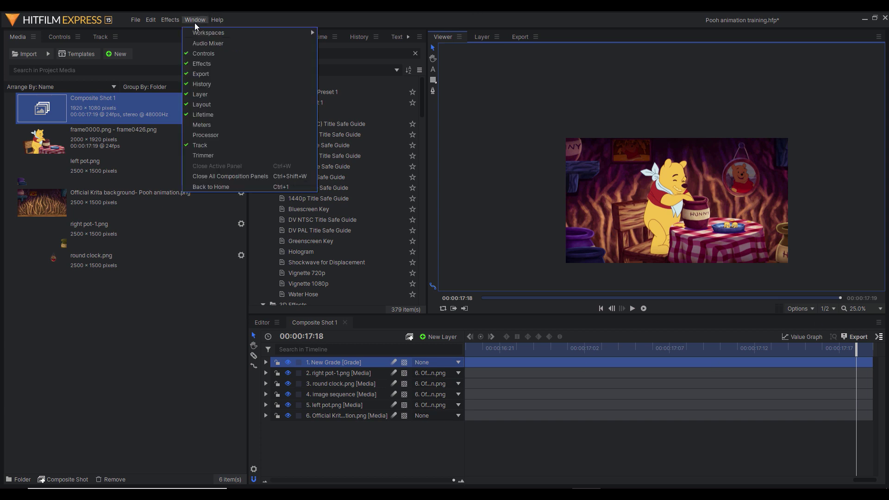
mouse_move(198, 31)
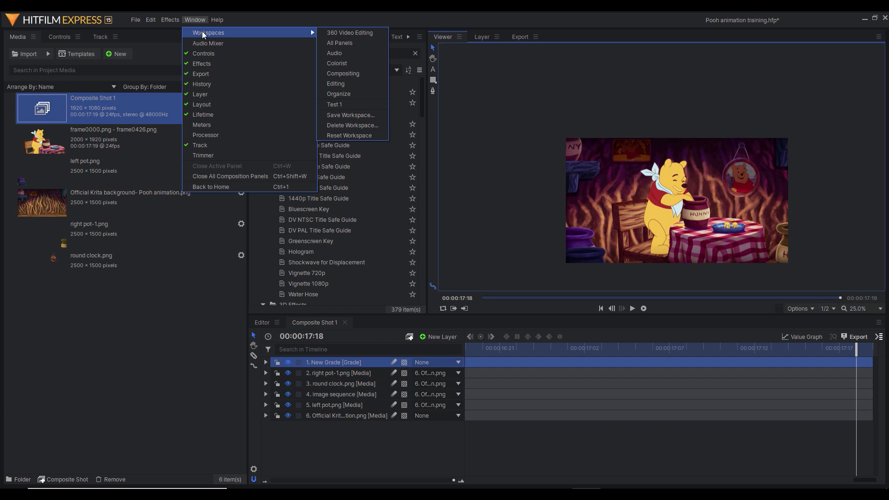
left_click(332, 84)
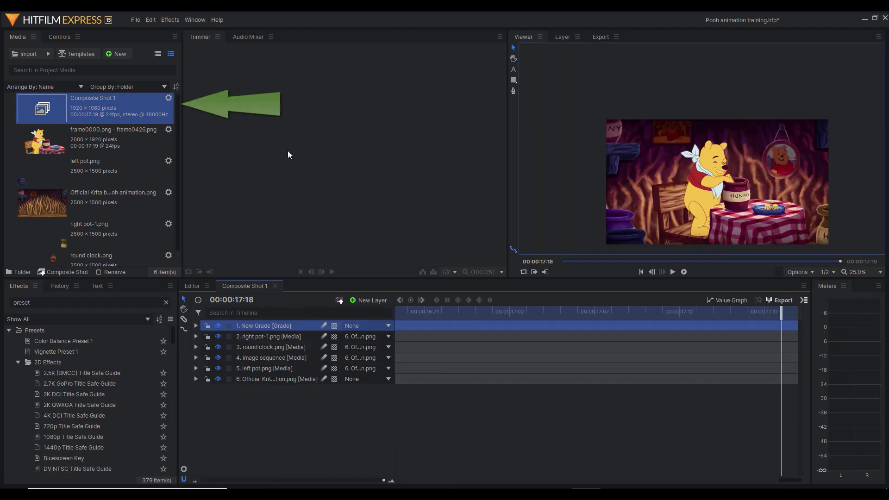
- Place Composite Shot 1 at the start of the Editor's Video 1 track and play the animation from the beginning
left_click(192, 287)
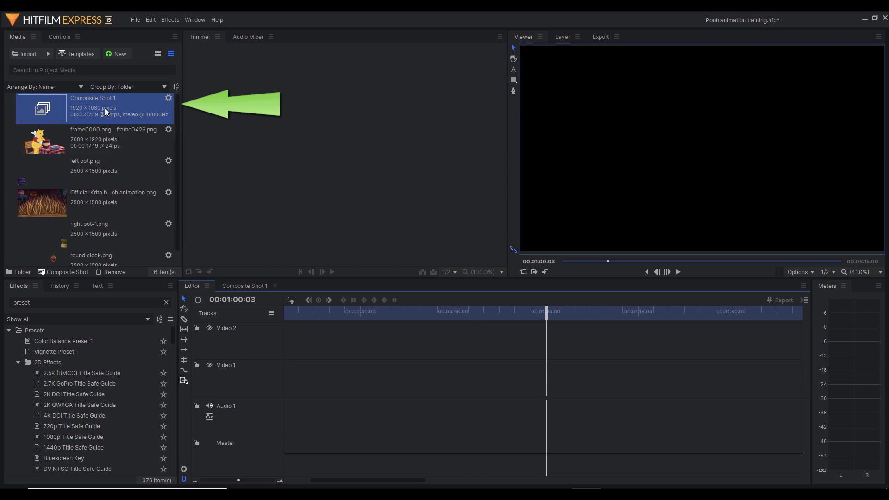
left_click_drag(105, 108, 290, 373)
left_click_drag(353, 312, 281, 323)
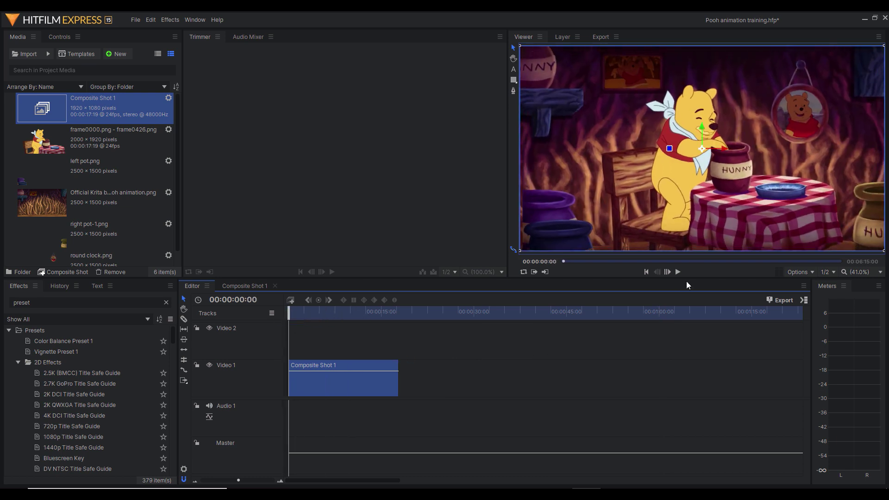
left_click(682, 270)
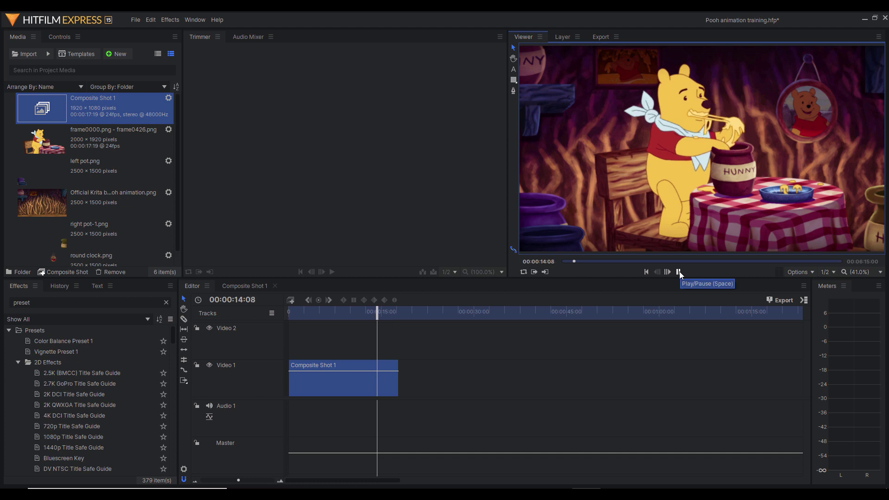
left_click(679, 271)
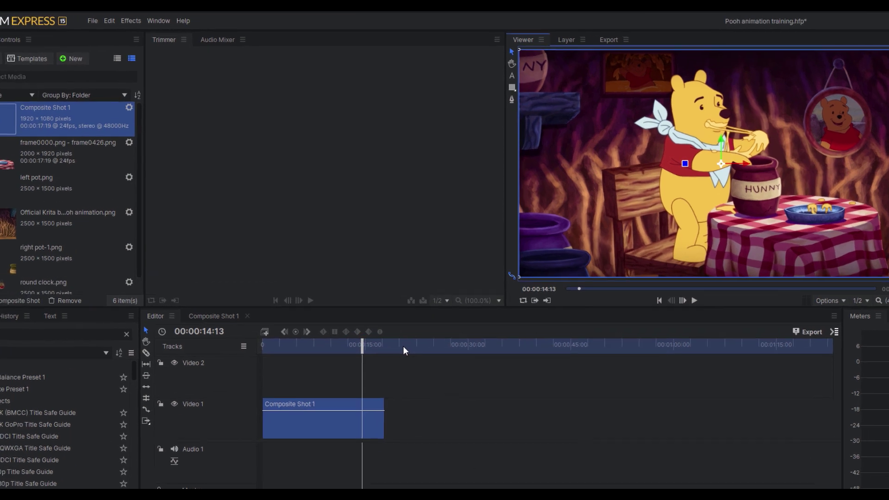
- Set the Editor's export range to its contents and export it to the Desktop as an MP4 named "Pooh animation training- 1"
right_click(403, 347)
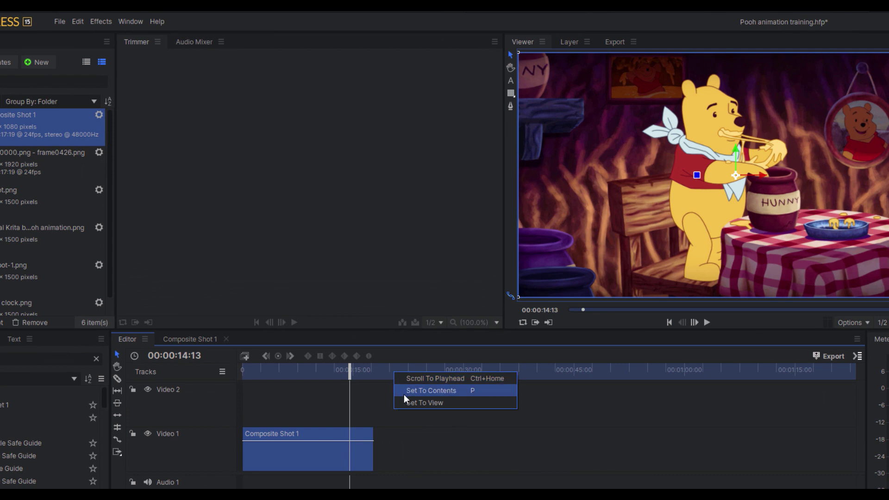
left_click(405, 391)
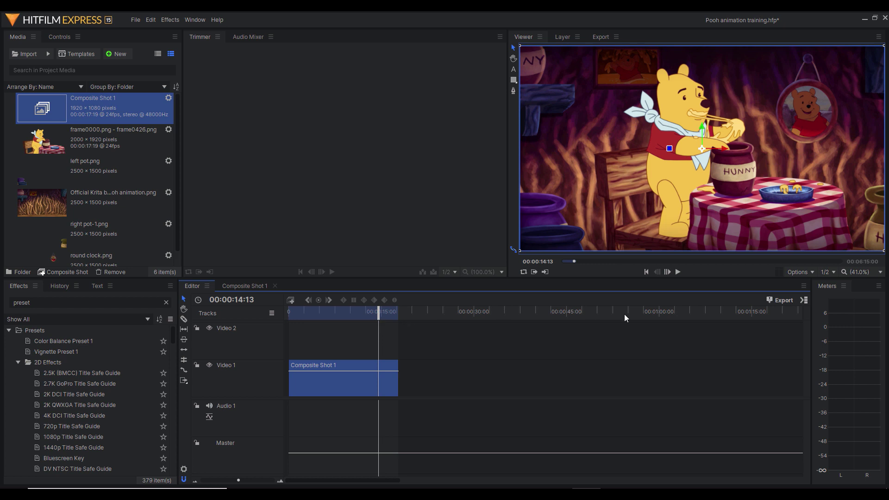
left_click(779, 300)
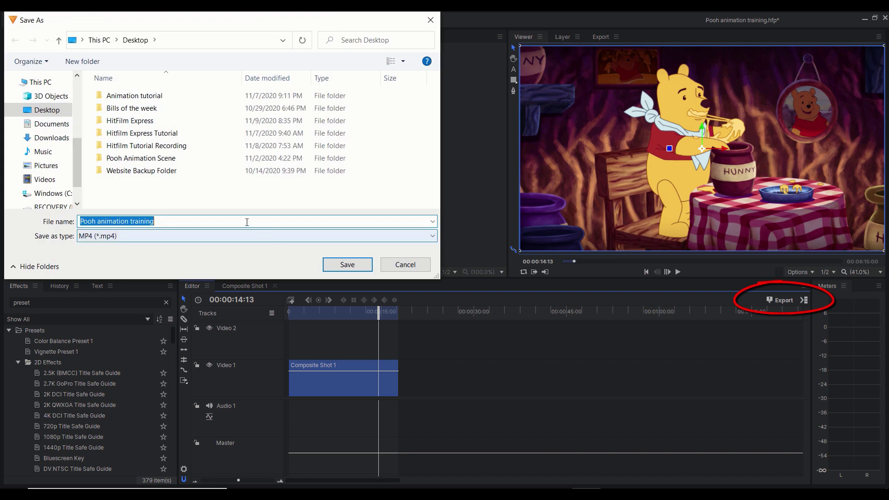
left_click(220, 220)
type("-")
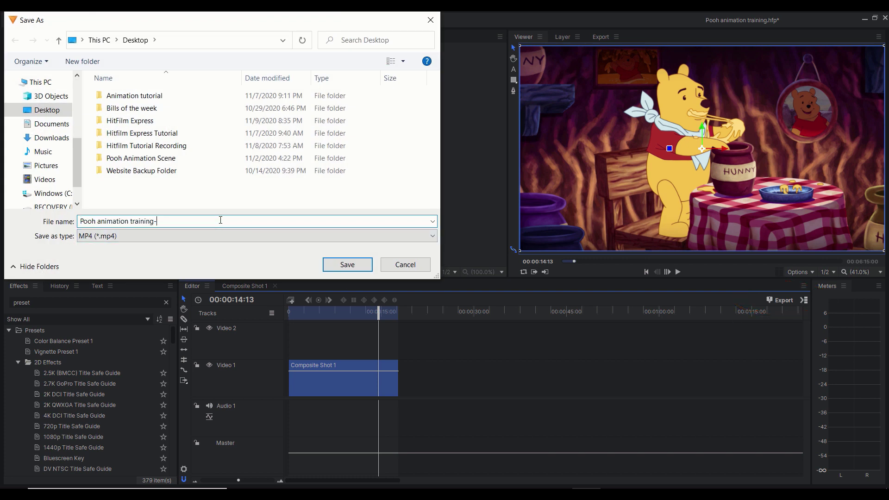
type(" 1")
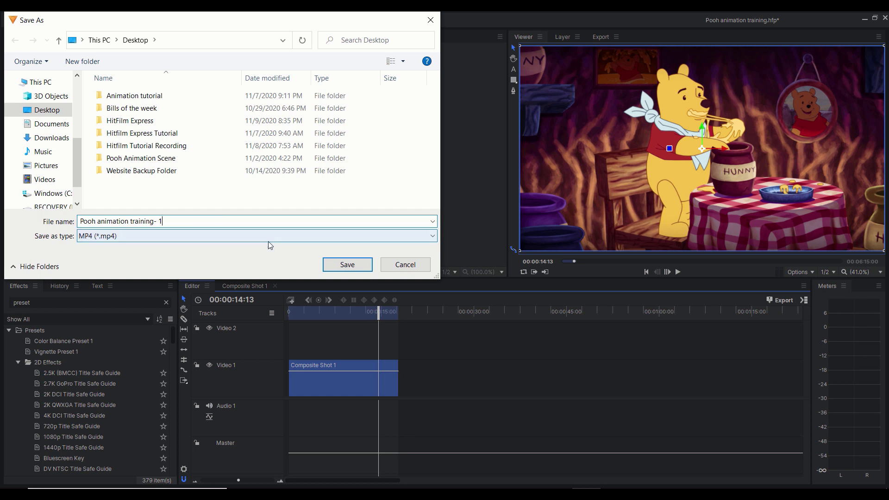
left_click(347, 264)
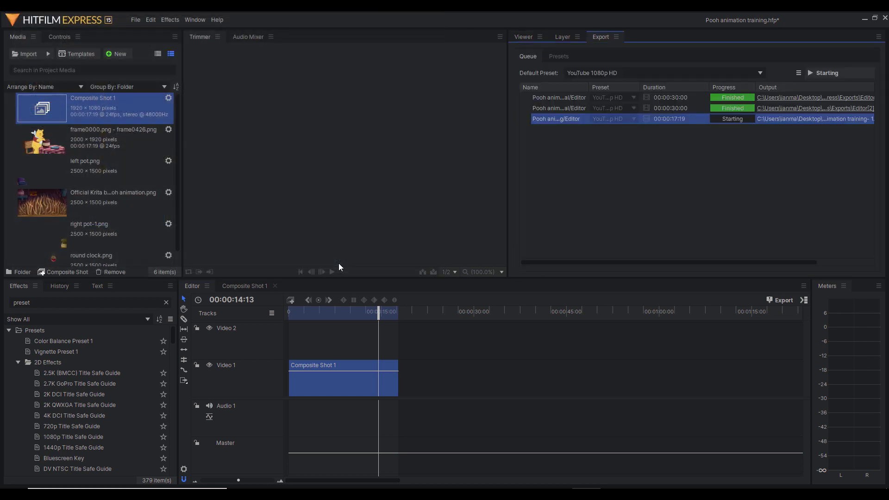